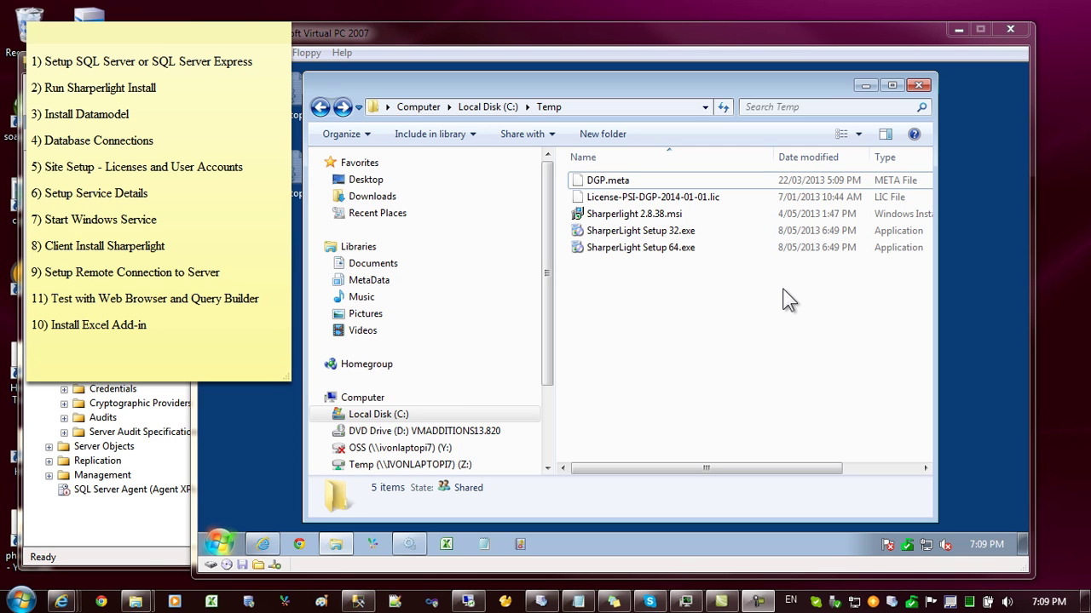
Bring the SQL Server 2008 Express with Tools download page (SQLEXPRWT_x64_ENU.exe, 230.4 MB) into view
left_click(196, 65)
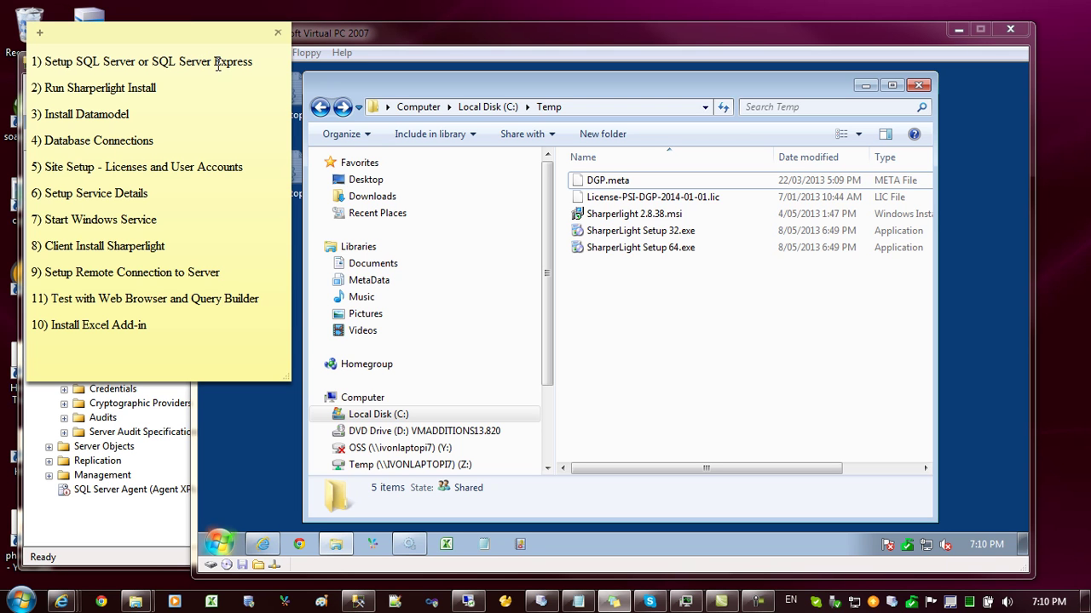
left_click_drag(1090, 179, 509, 57)
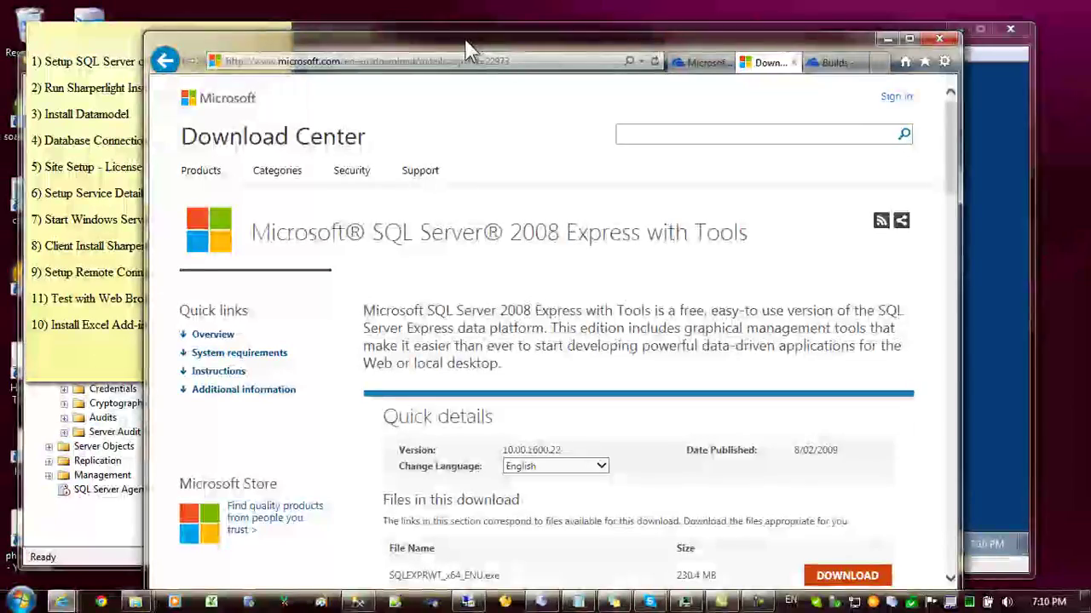
In Management Studio, create a database named Sharperlight under Databases with default file settings
key("alt+Tab")
left_click(98, 537)
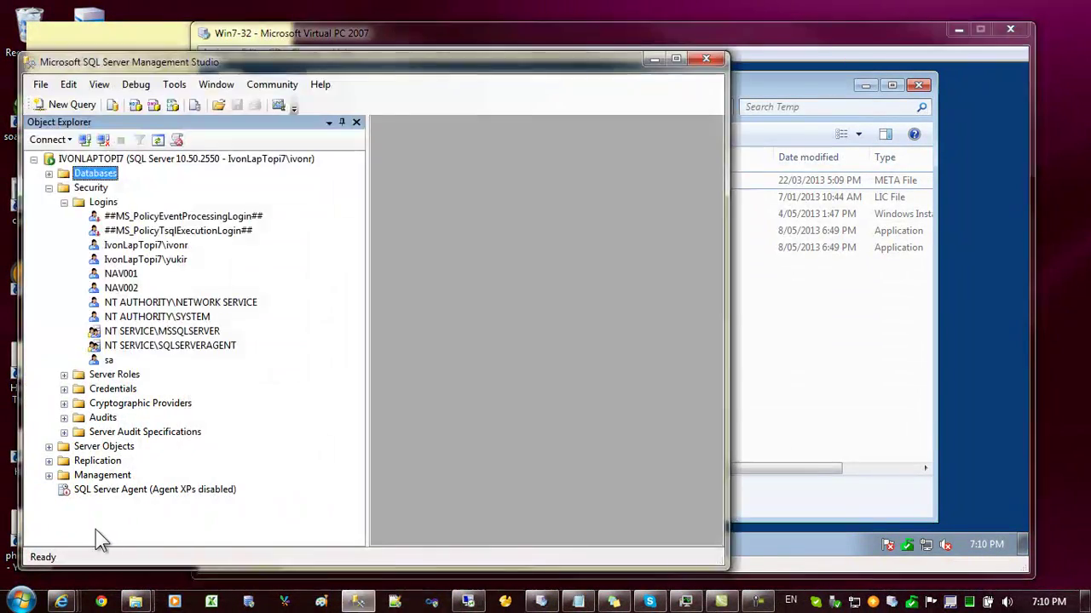
left_click_drag(219, 35, 345, 59)
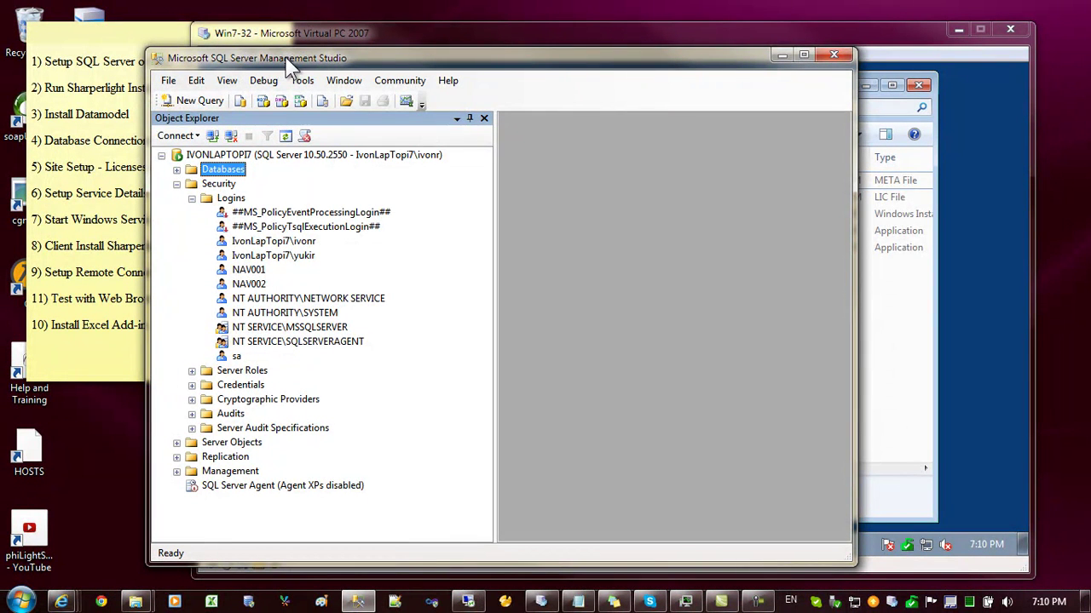
left_click(178, 170)
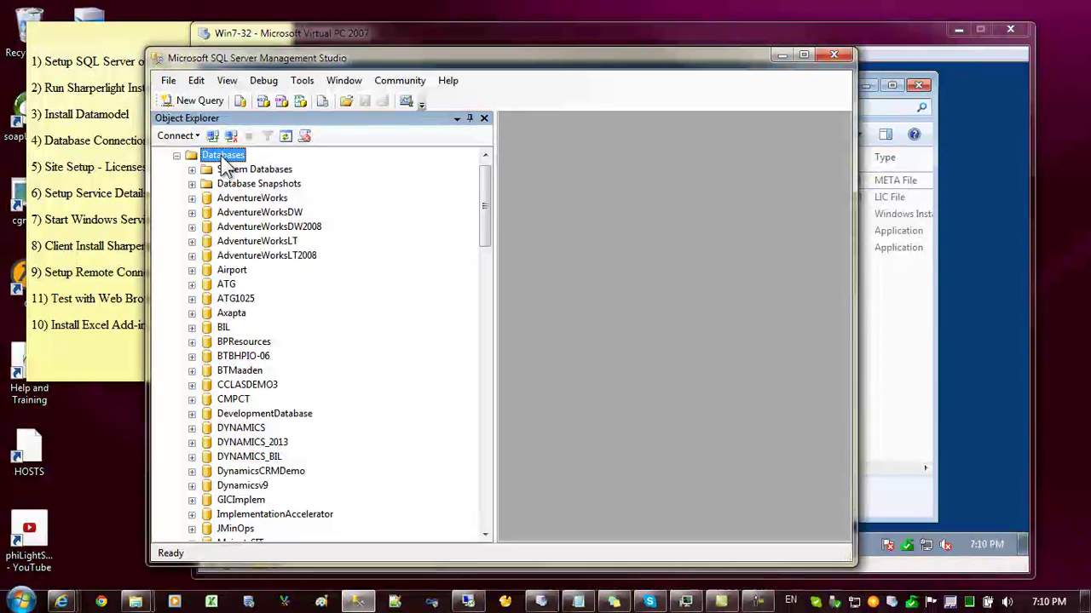
right_click(224, 158)
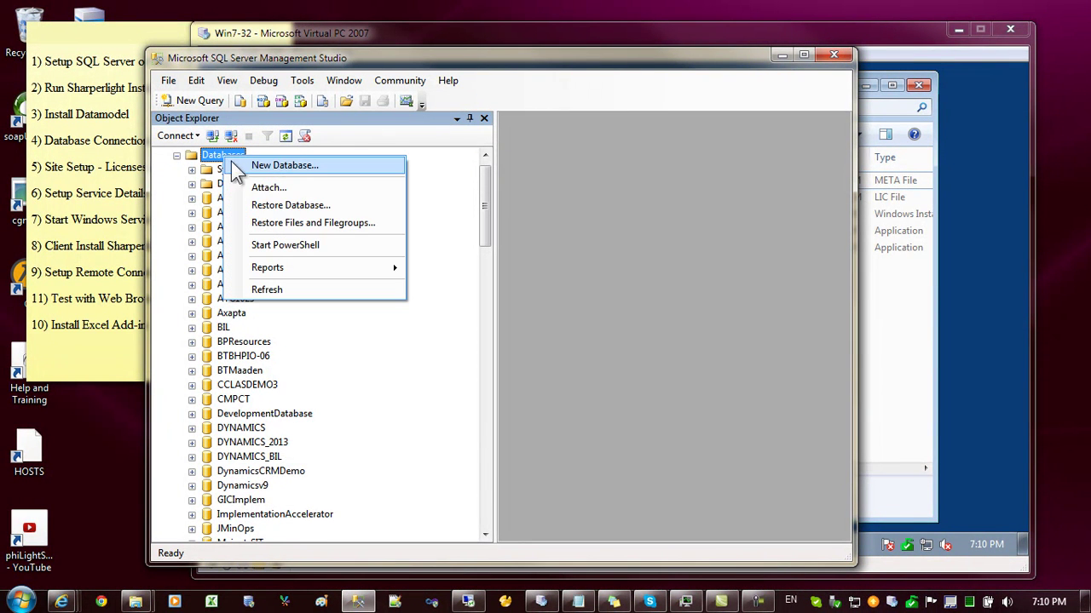
left_click(320, 165)
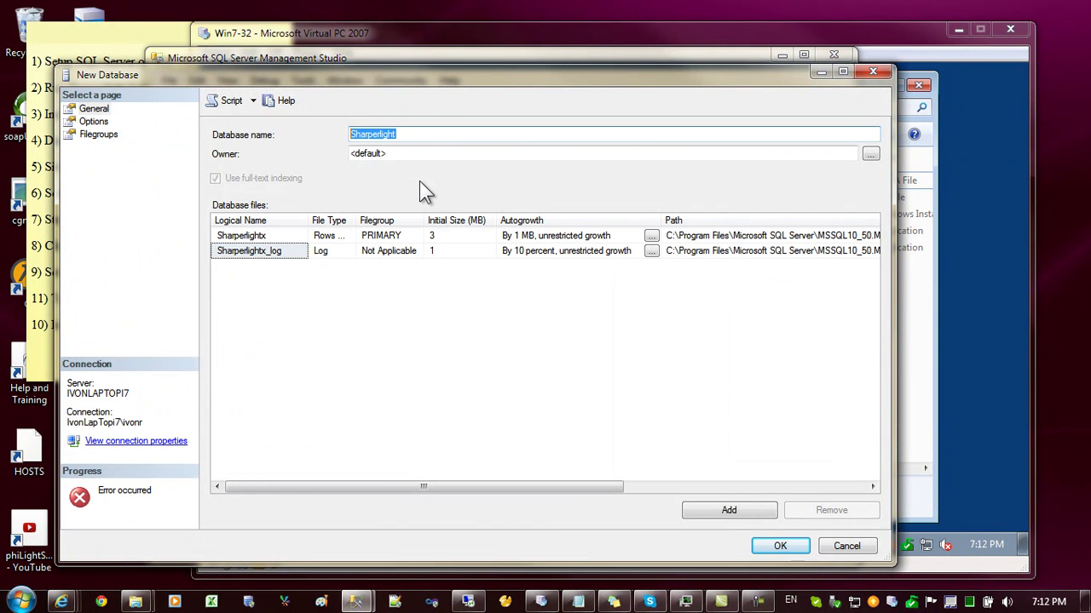
left_click(452, 304)
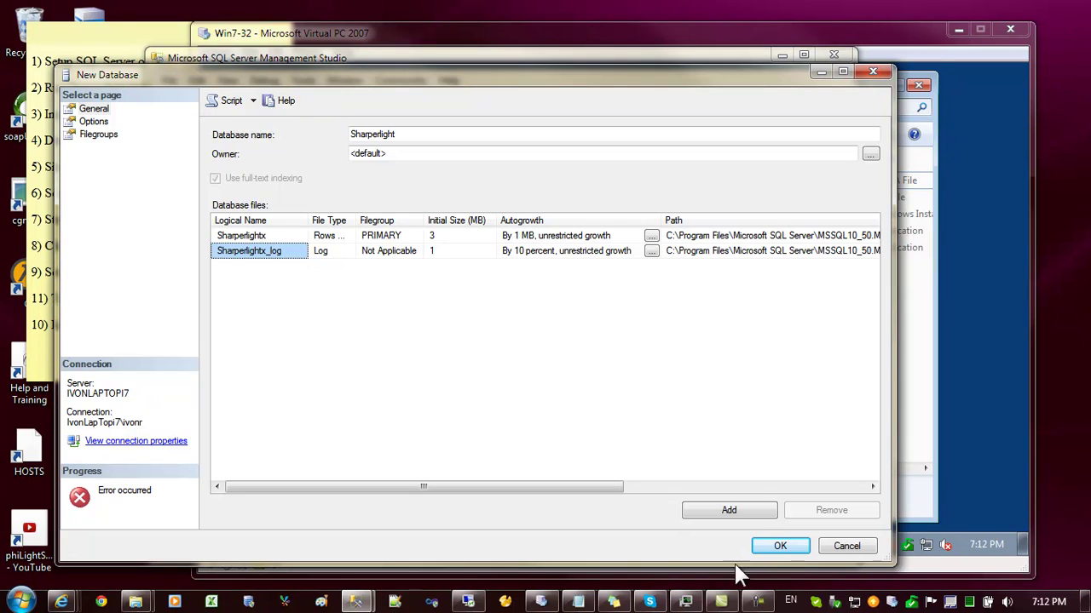
left_click(779, 547)
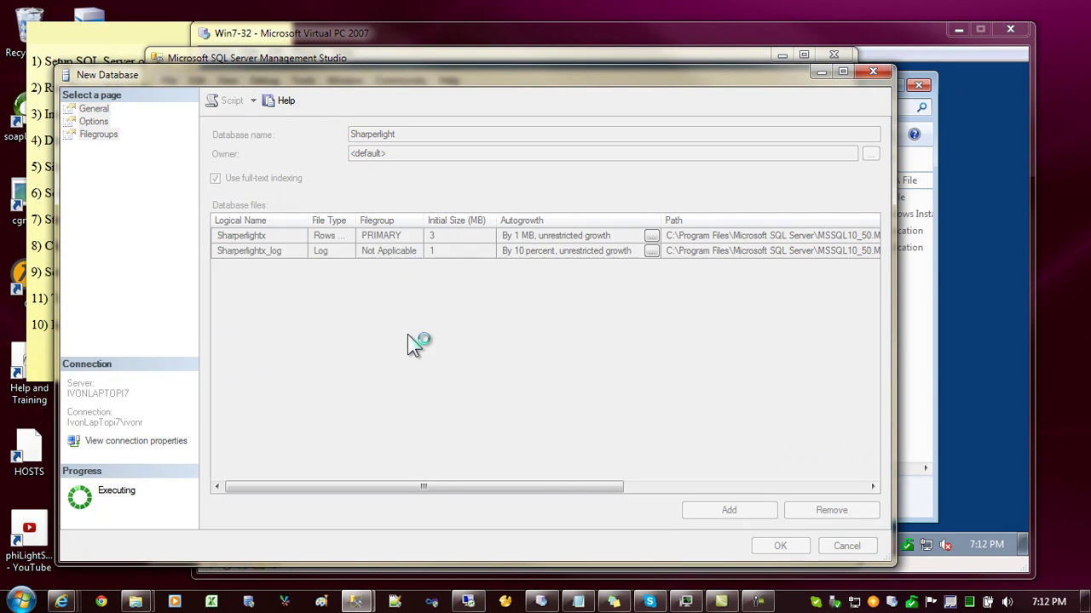
Start a new login named Sharperlight using SQL Server authentication, entering and confirming its password
left_click_drag(487, 208, 472, 482)
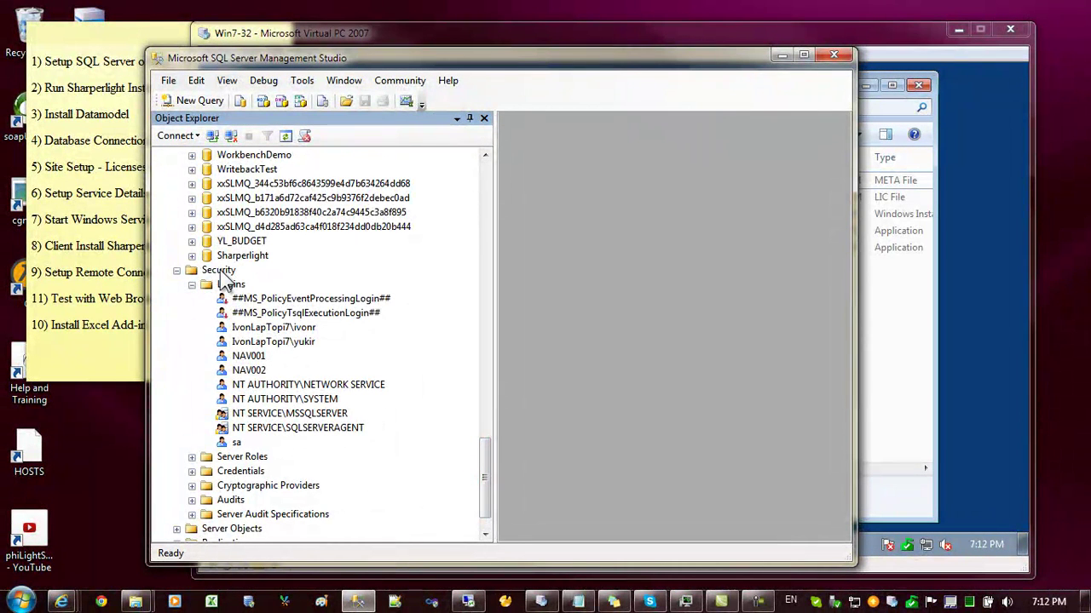
right_click(235, 271)
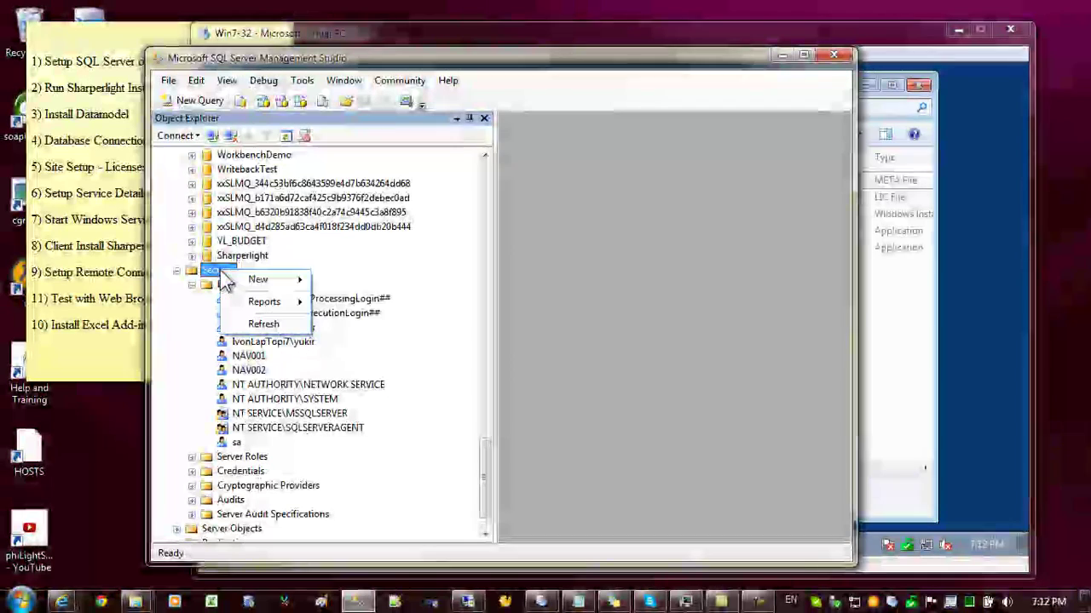
mouse_move(260, 280)
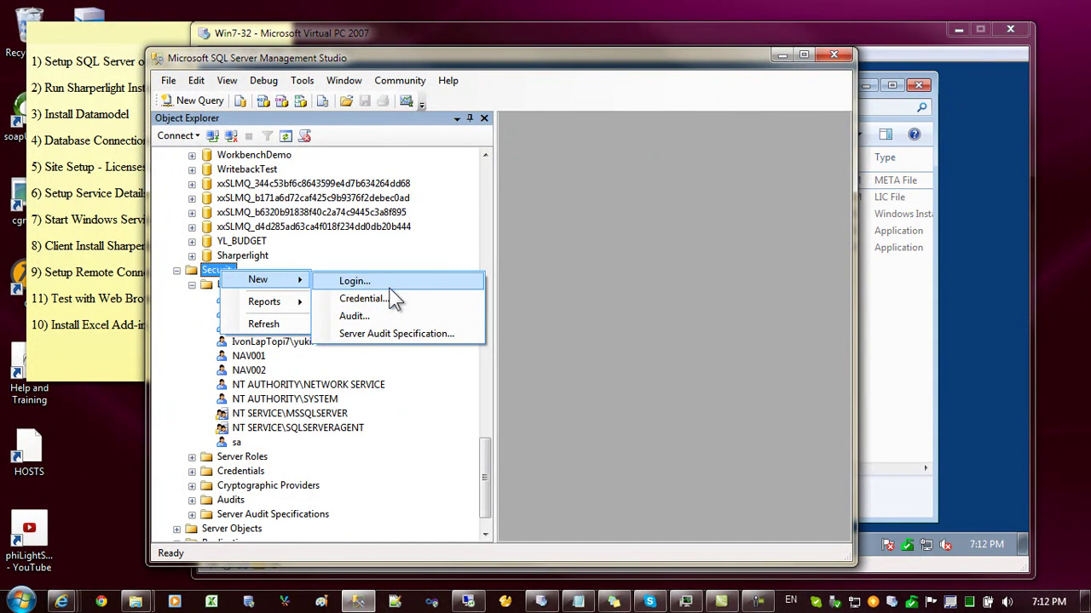
left_click(407, 286)
type("Sharperlight")
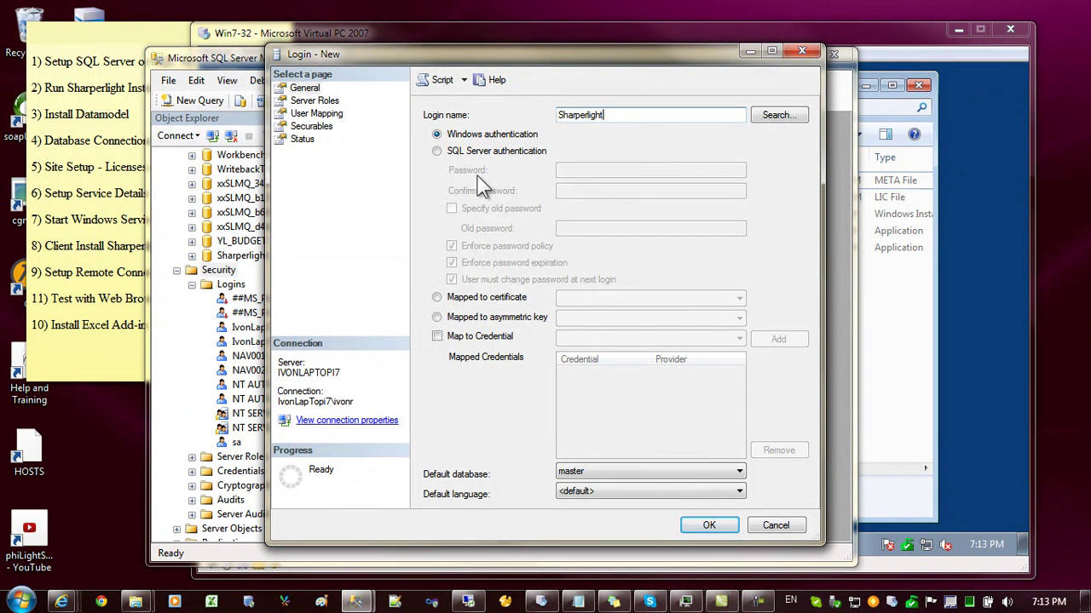
left_click(437, 151)
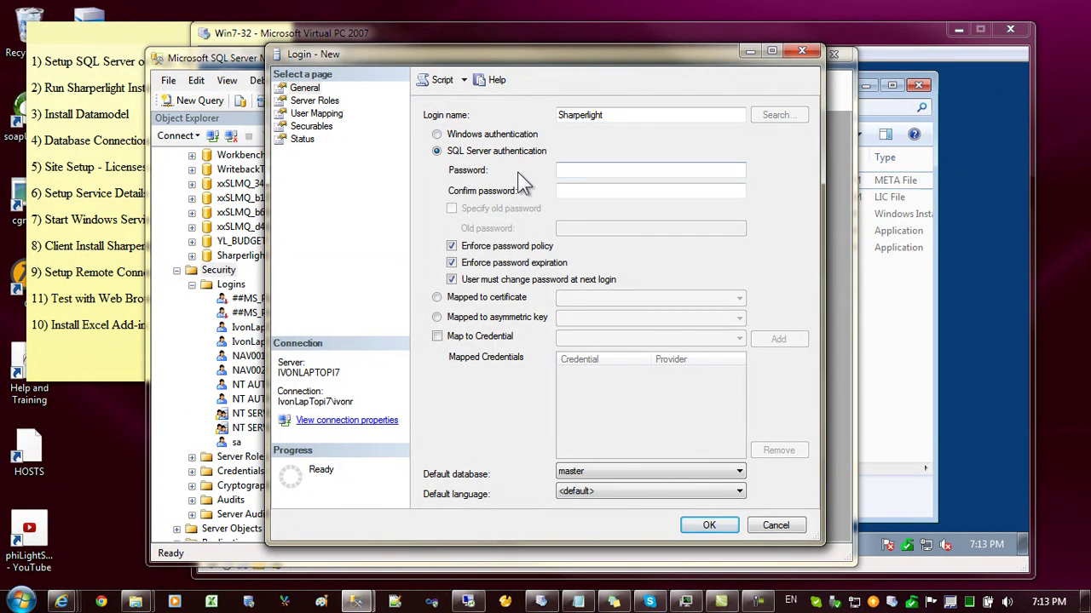
left_click(576, 172)
type("*********")
left_click(588, 194)
type("*********")
Map the login to the Sharperlight database with db_owner role and create it
left_click(316, 113)
left_click(744, 328)
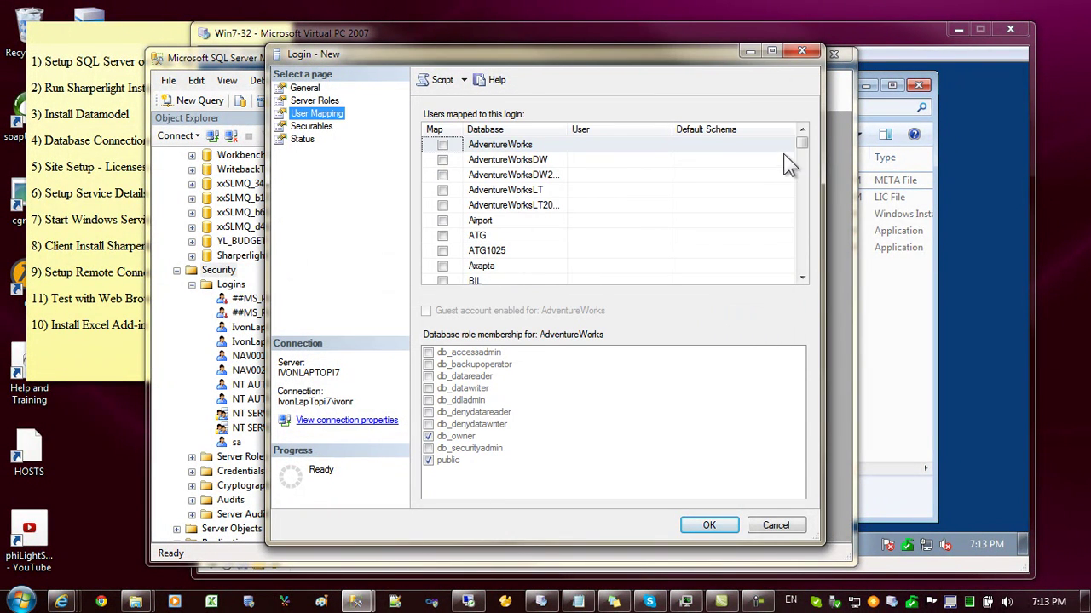
left_click_drag(802, 145, 803, 216)
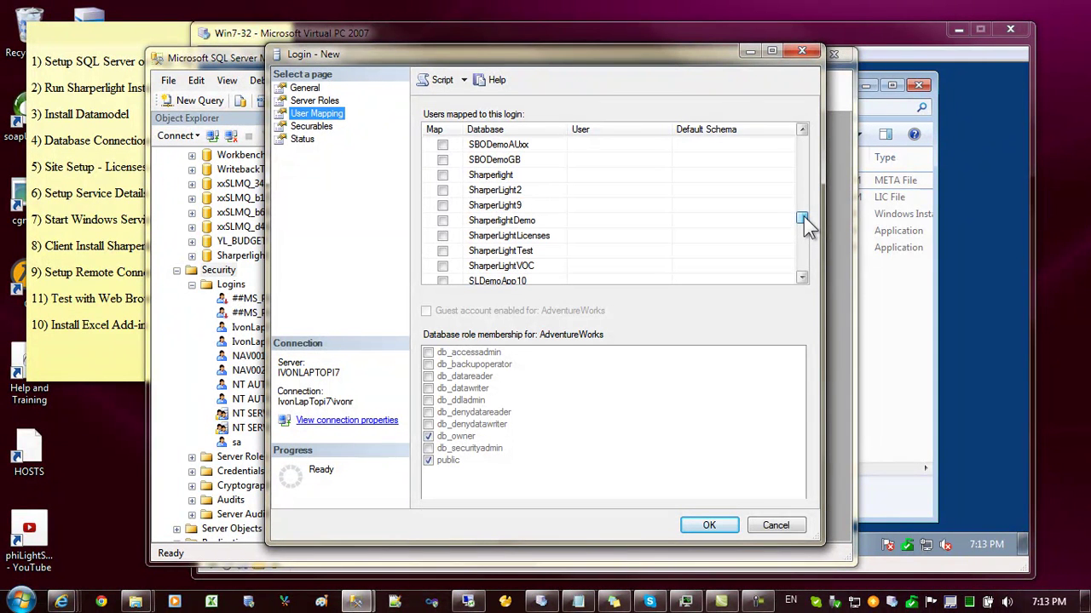
left_click(443, 176)
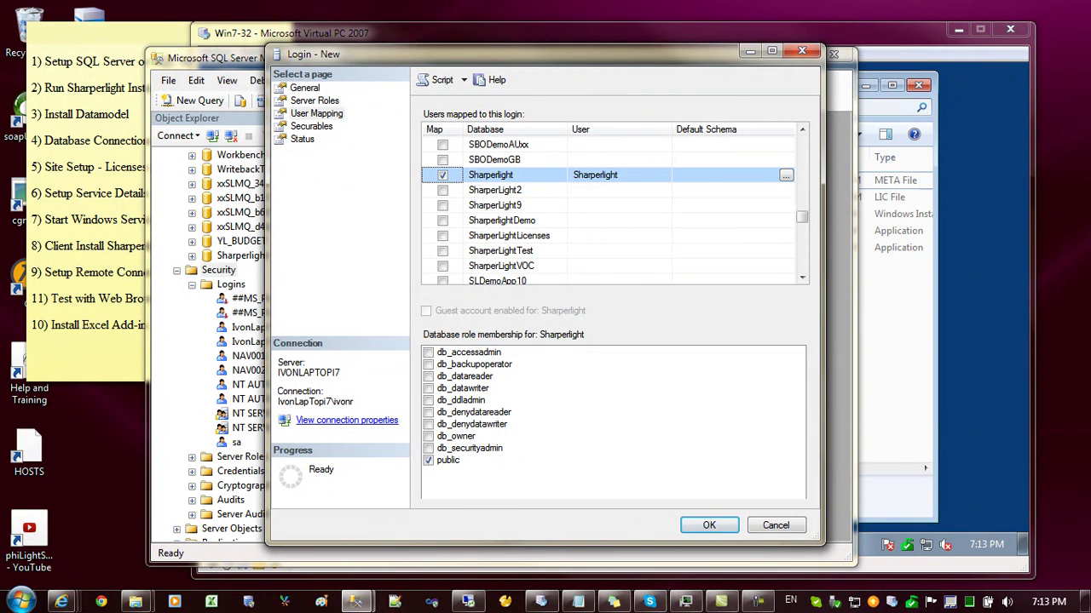
left_click(428, 435)
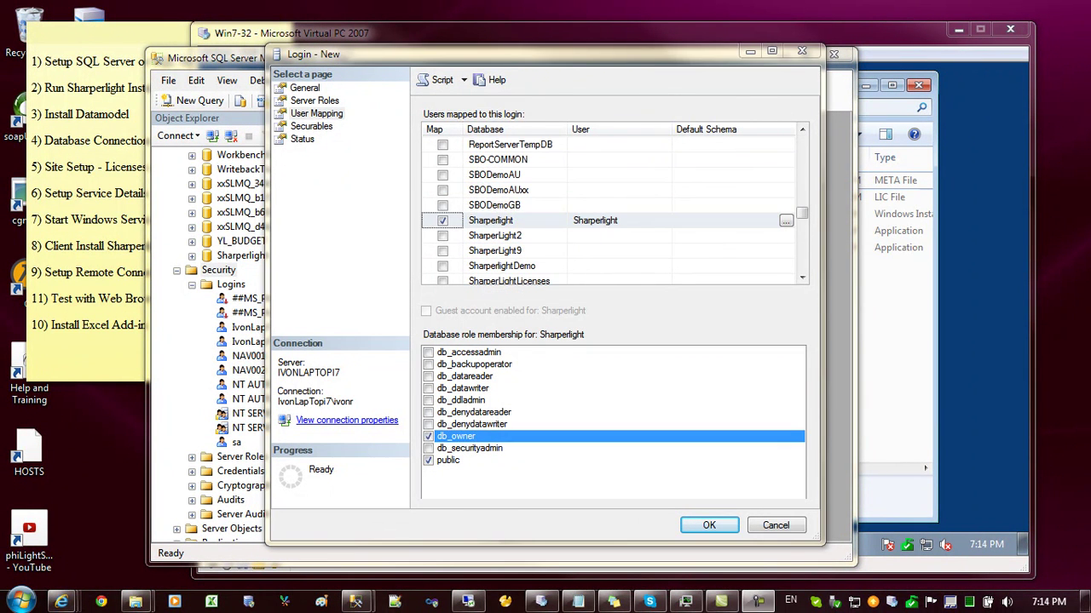
left_click(707, 525)
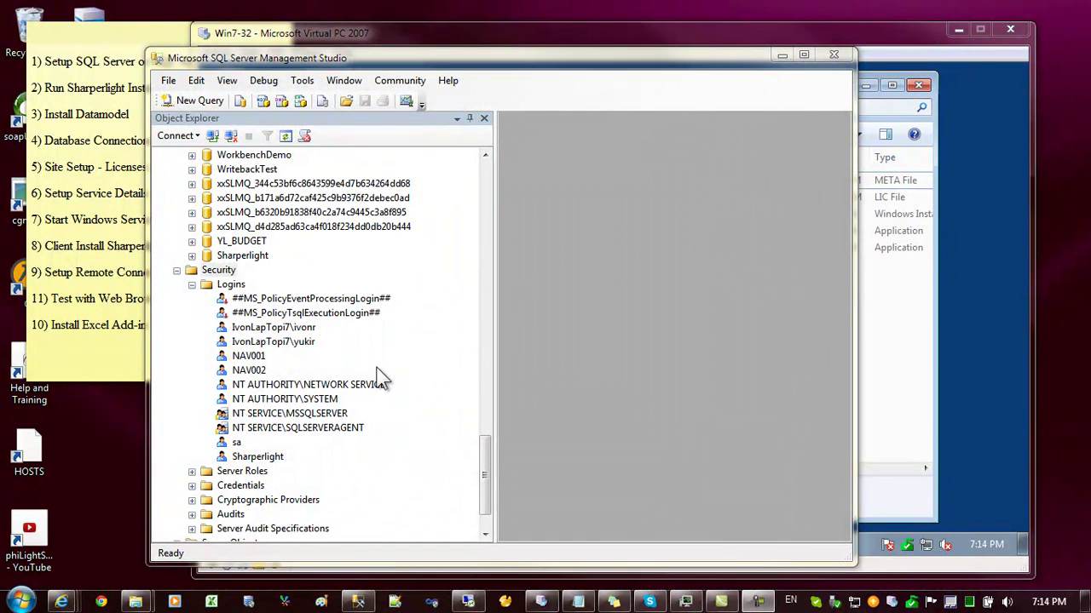
left_click(247, 457)
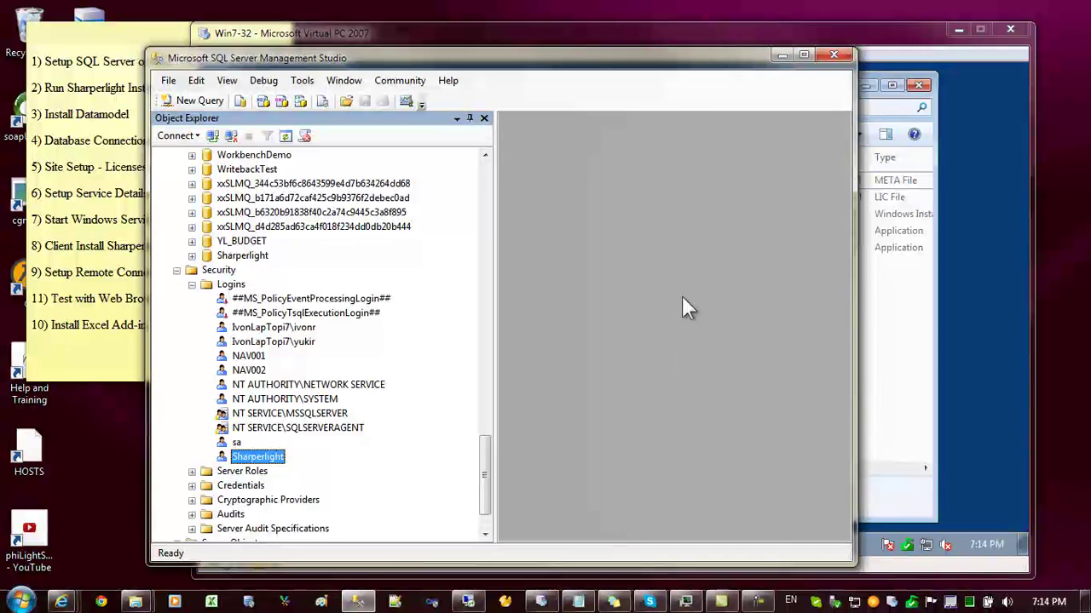
In C:\Temp, compare details of Sharperlight 2.8.38.msi and the 32- and 64-bit setup programs
key("alt+Tab")
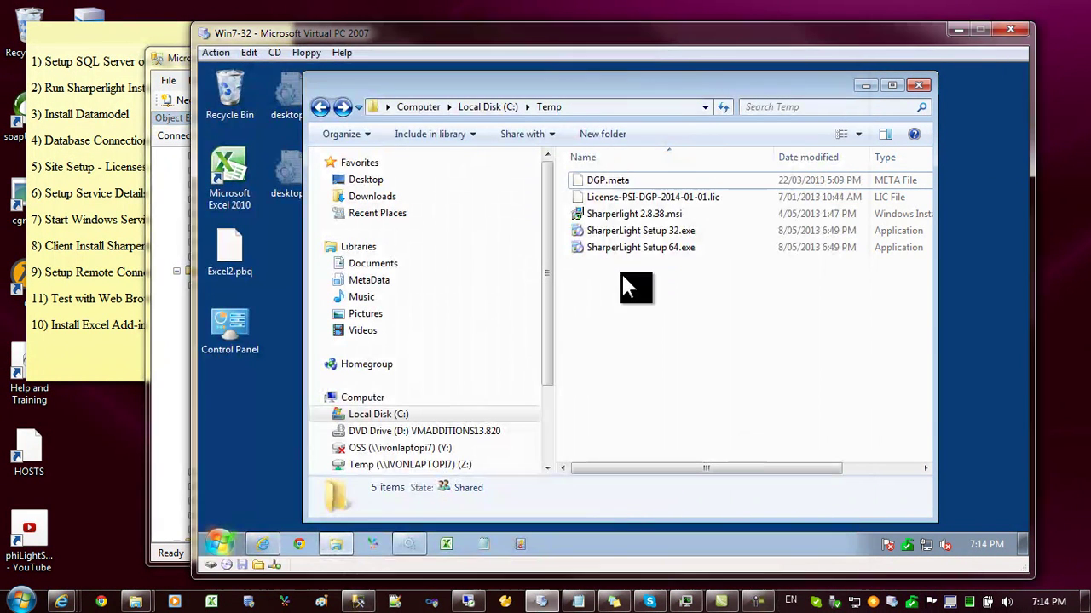
left_click(626, 215)
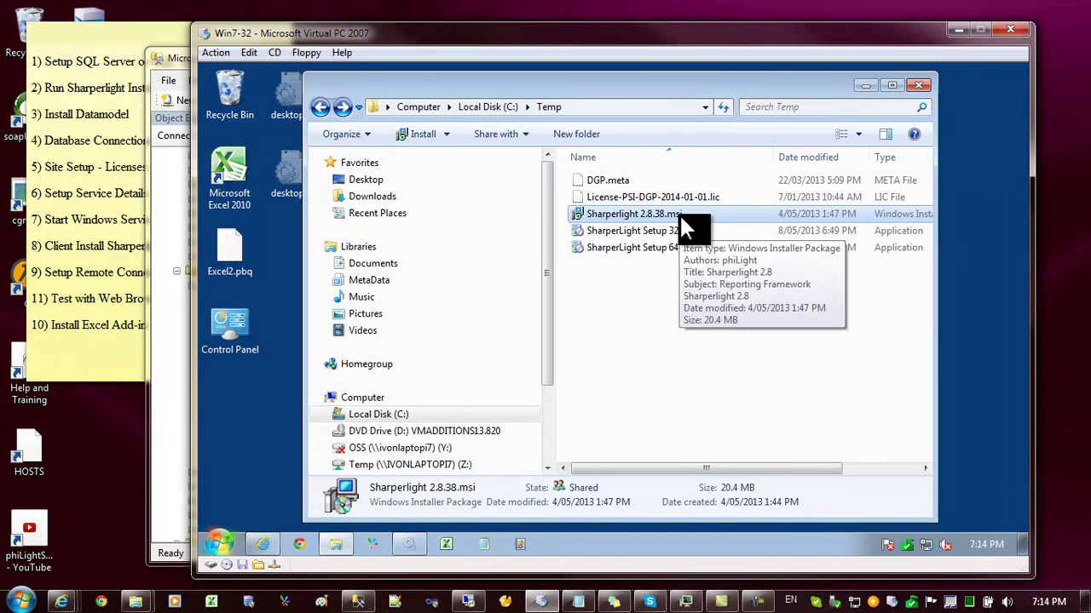
left_click(661, 232)
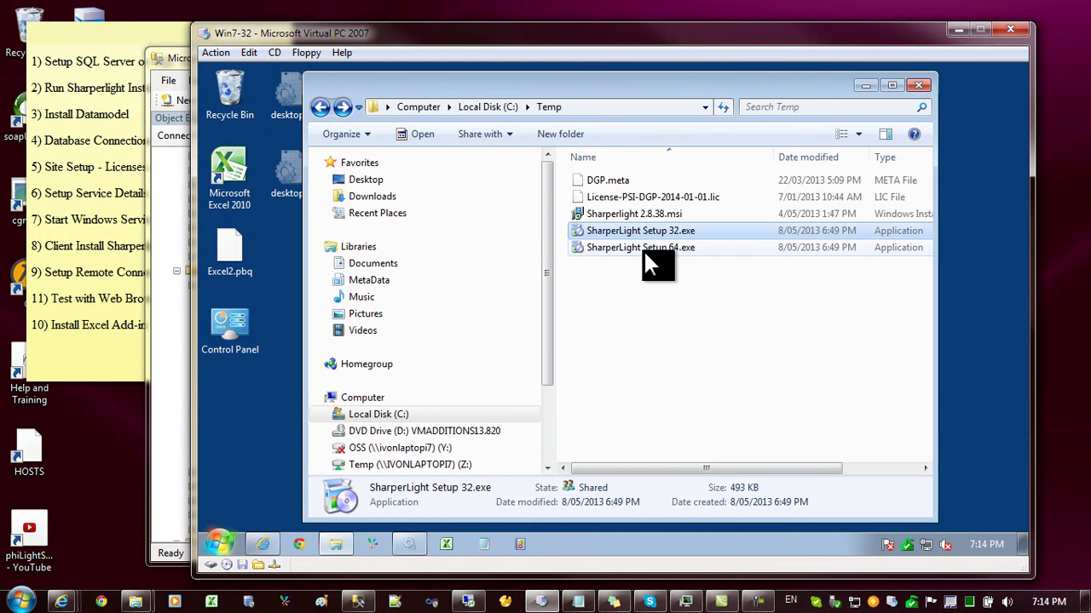
left_click(643, 250)
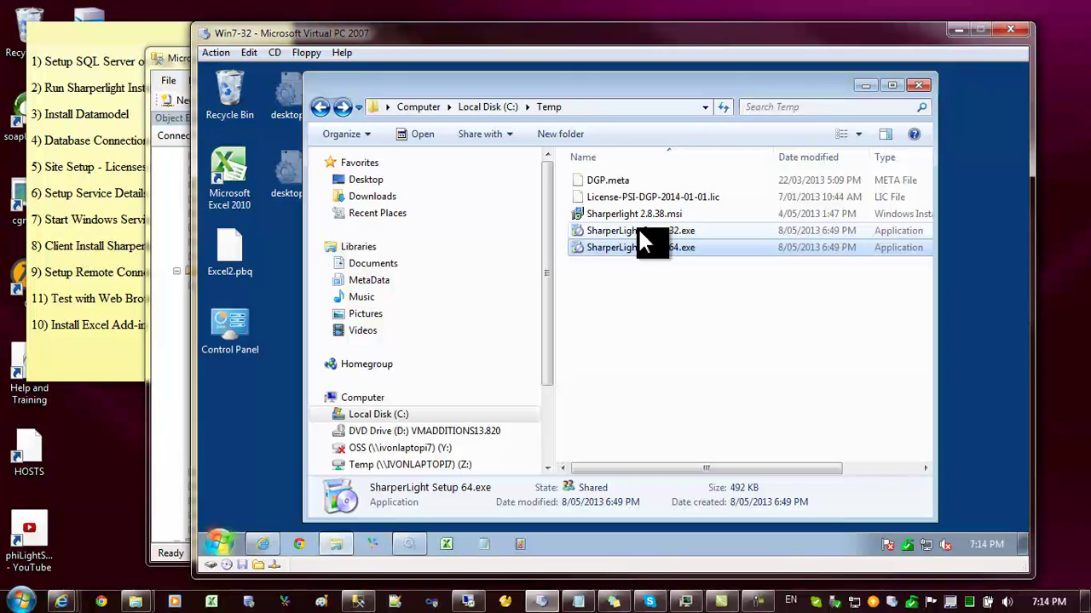
left_click(638, 227)
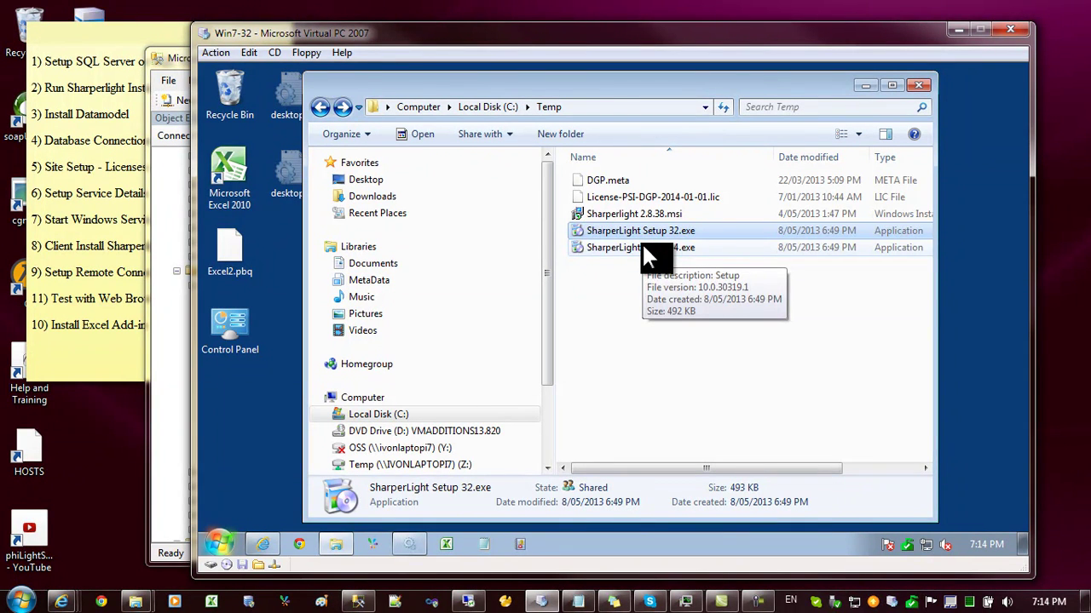
left_click(647, 248)
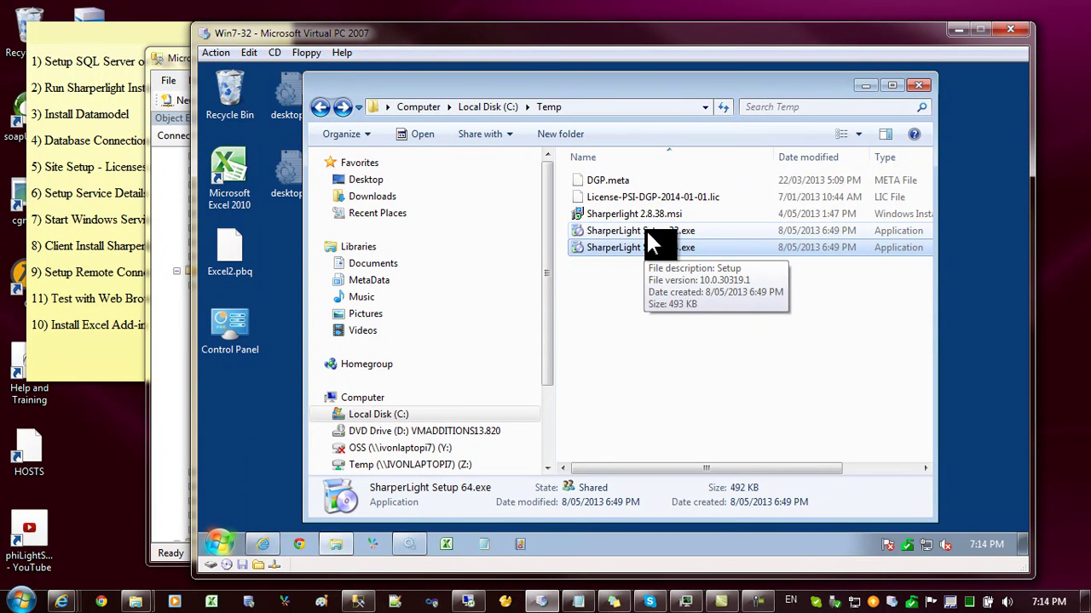
left_click(649, 228)
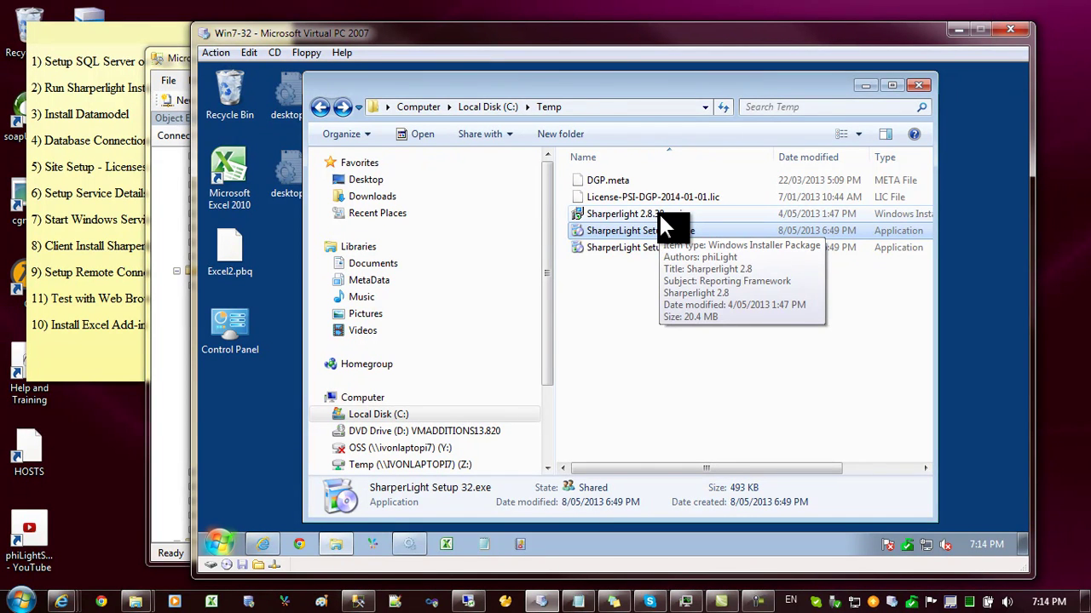
Run Sharperlight 2.8.38.msi, accept the licence, keep C:\Program Files\phiLight\SharperLight\ and install
double_click(647, 214)
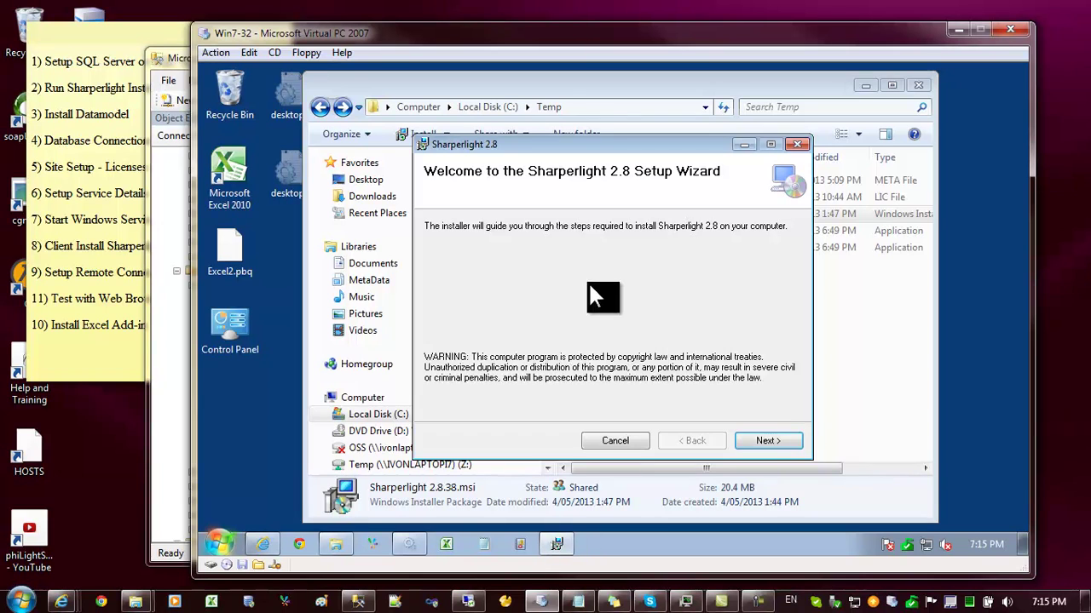
left_click(767, 440)
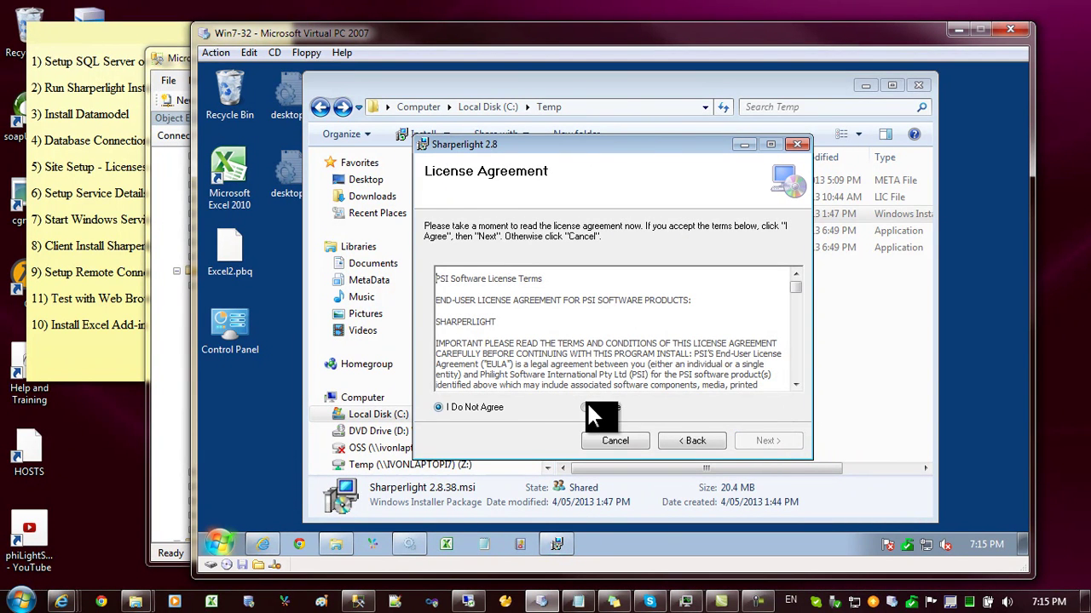
left_click(588, 407)
left_click(765, 438)
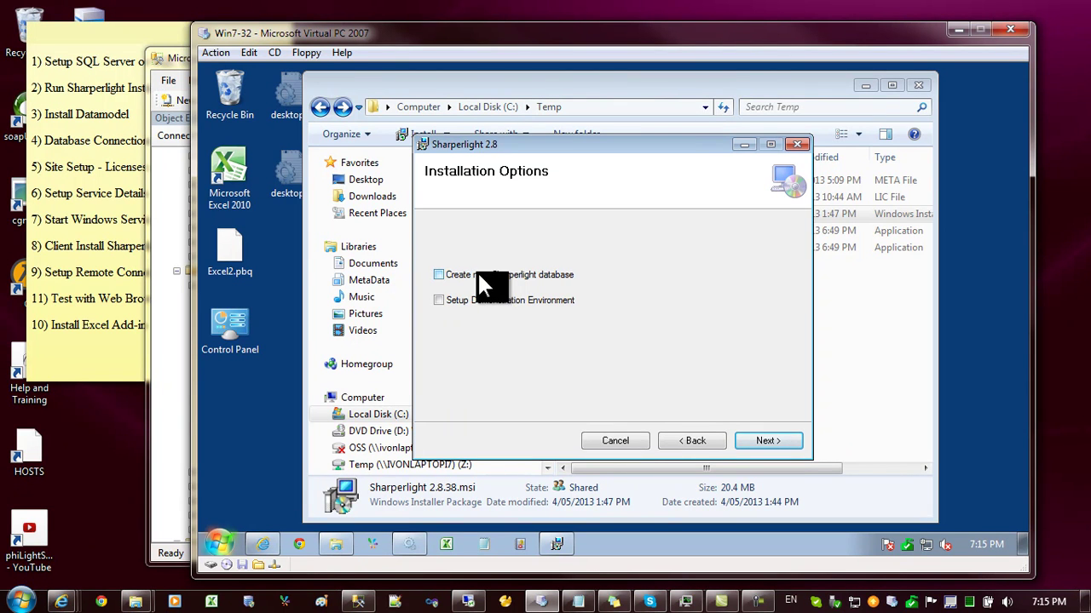
left_click(769, 437)
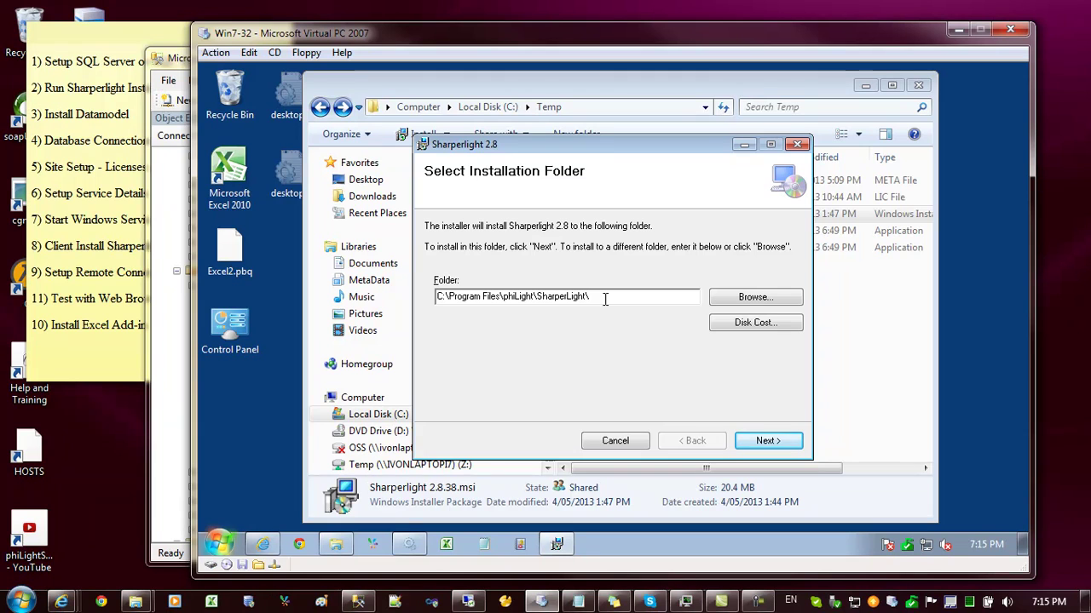
left_click(758, 436)
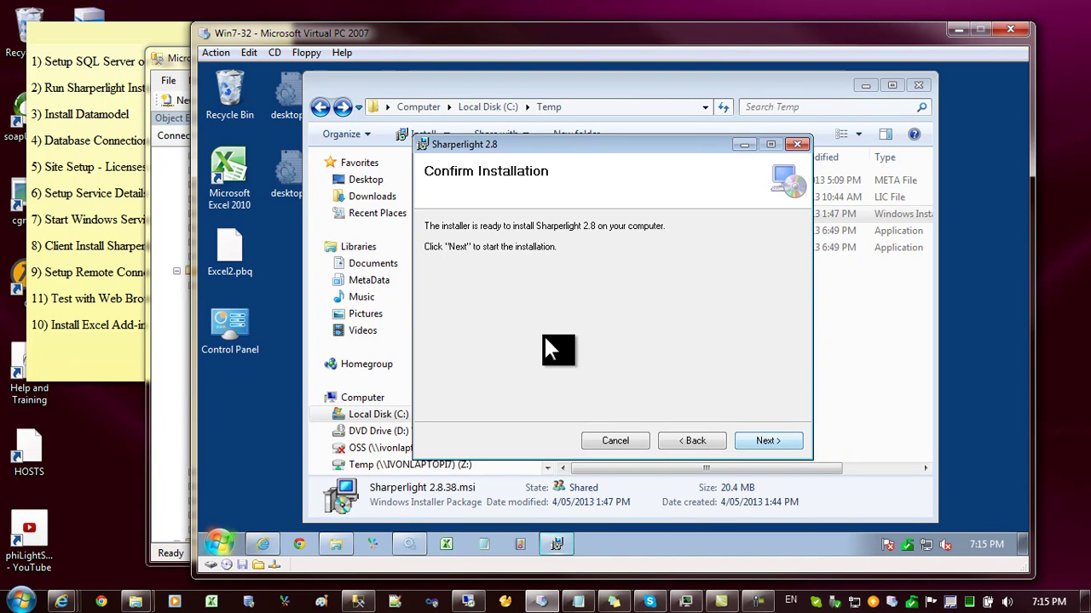
left_click(754, 439)
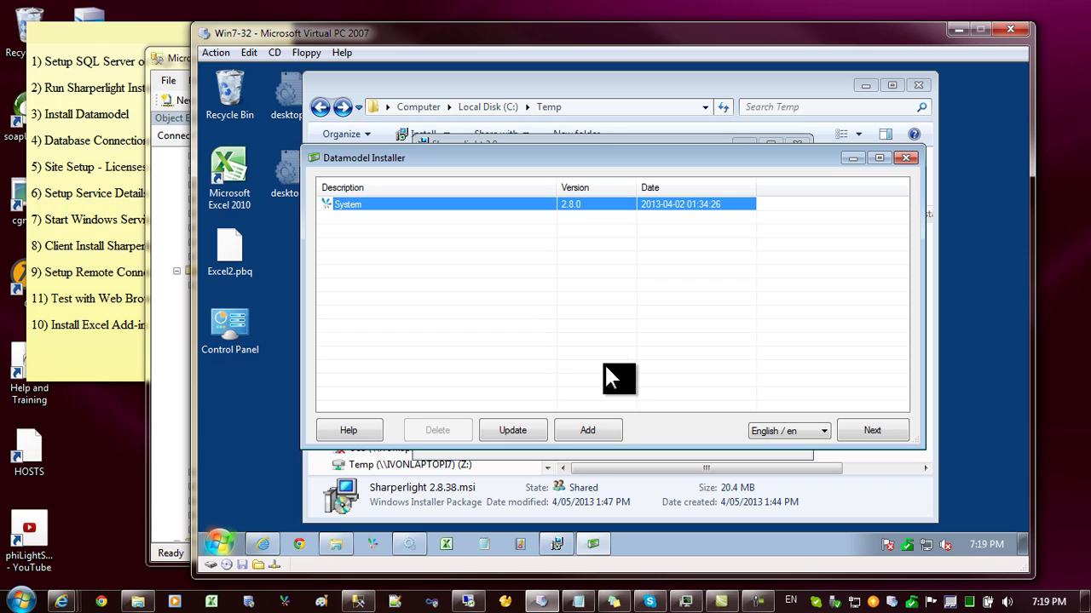
Add the DGP.meta datamodel from C:\Temp and select the Microsoft Dynamics GP entry
left_click(590, 428)
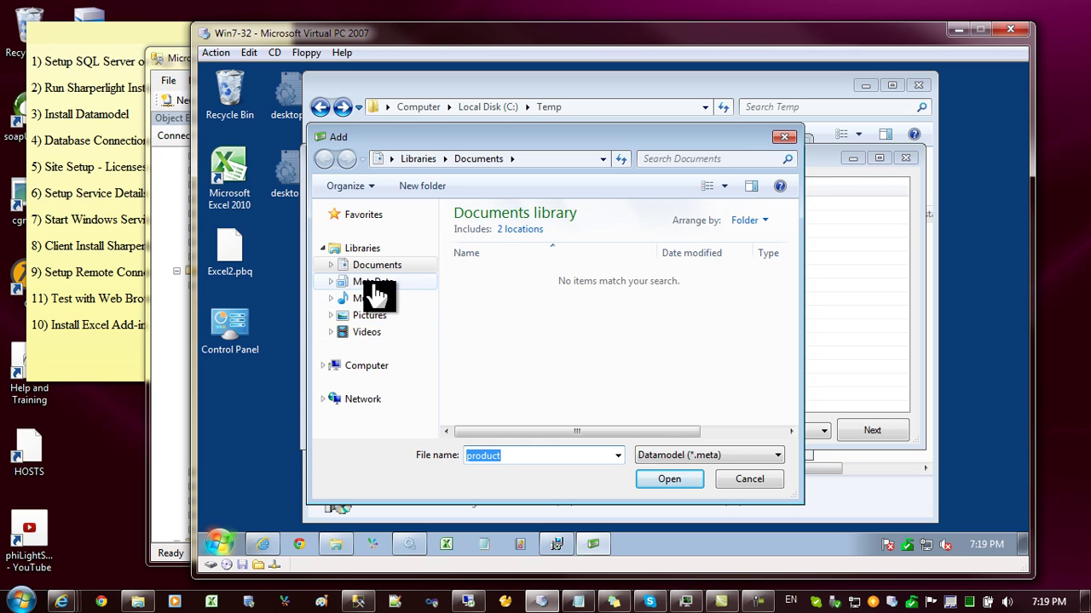
left_click(373, 368)
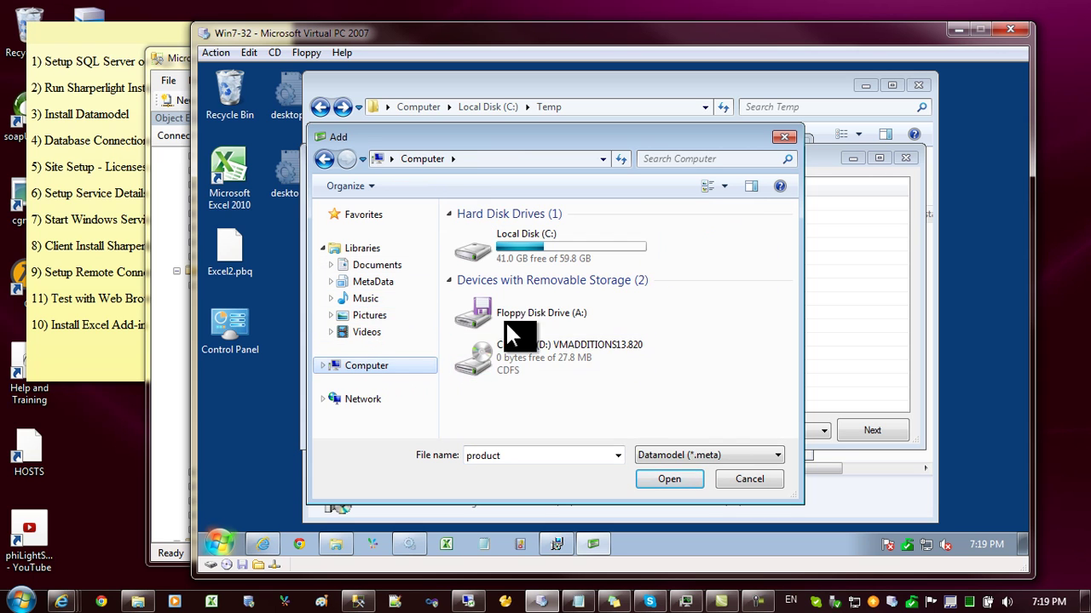
double_click(523, 243)
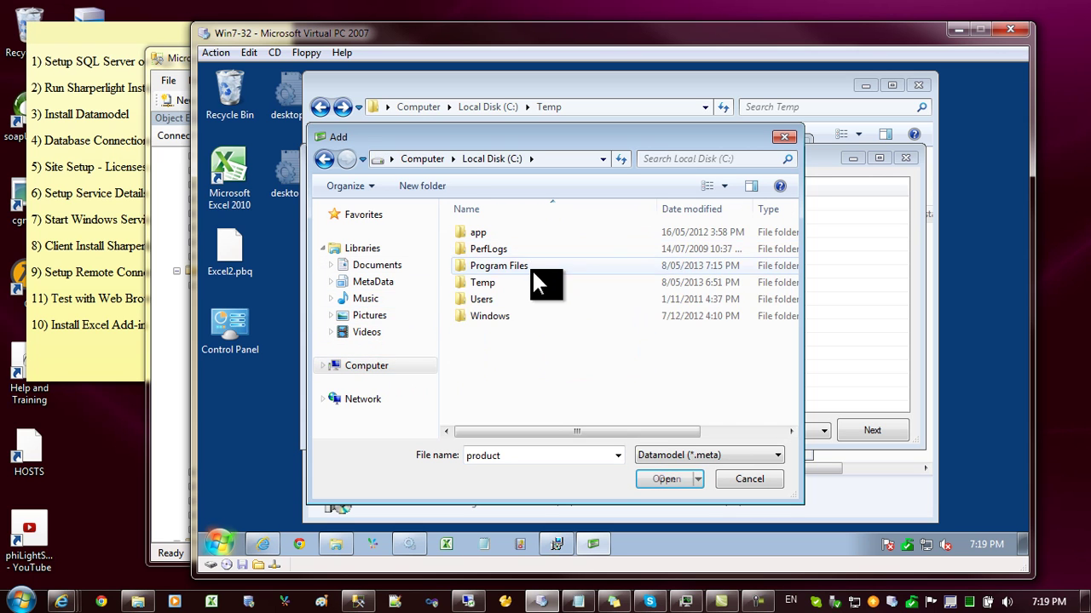
double_click(482, 282)
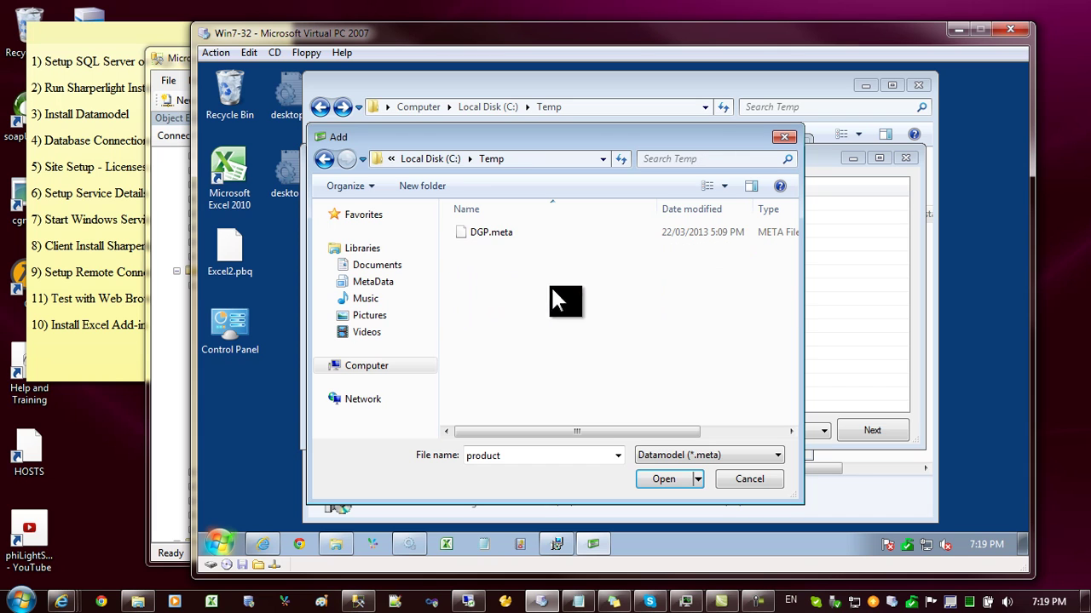
double_click(494, 234)
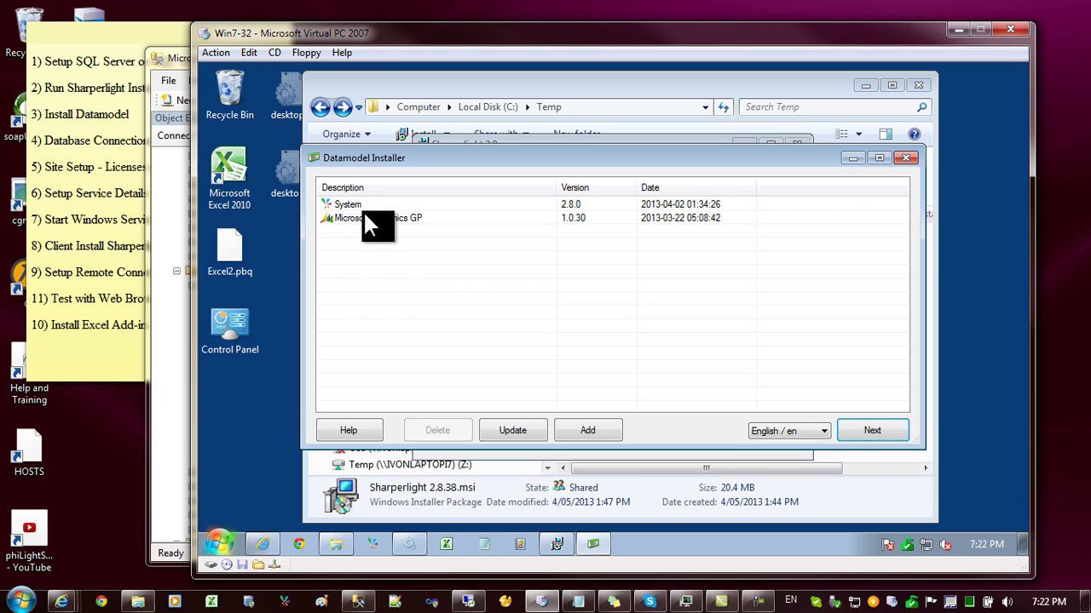
left_click(374, 218)
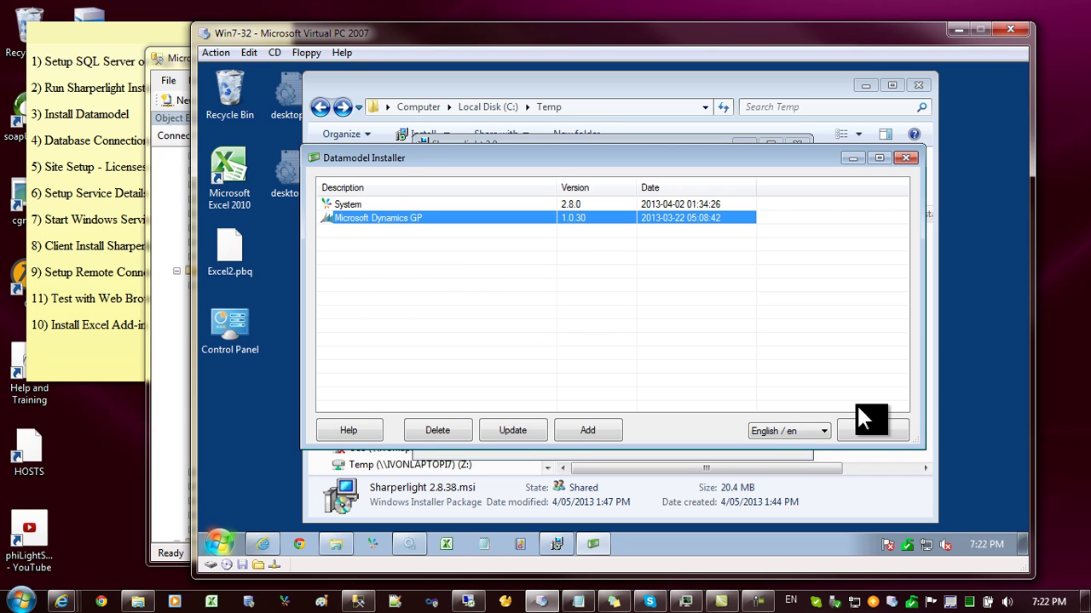
Test the System database connection, installing its missing tables
left_click(874, 426)
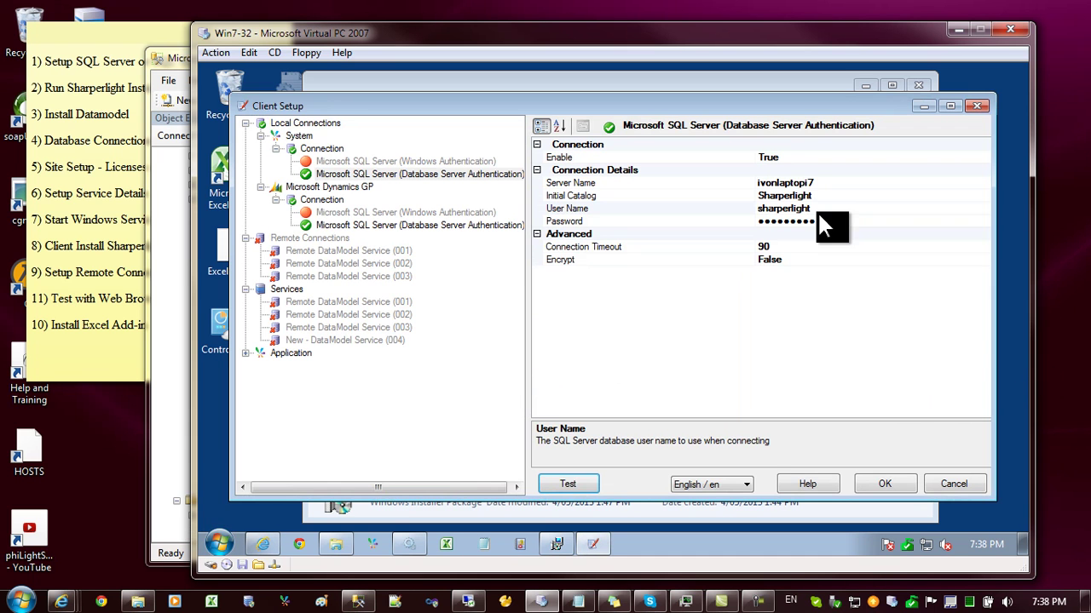
left_click(576, 479)
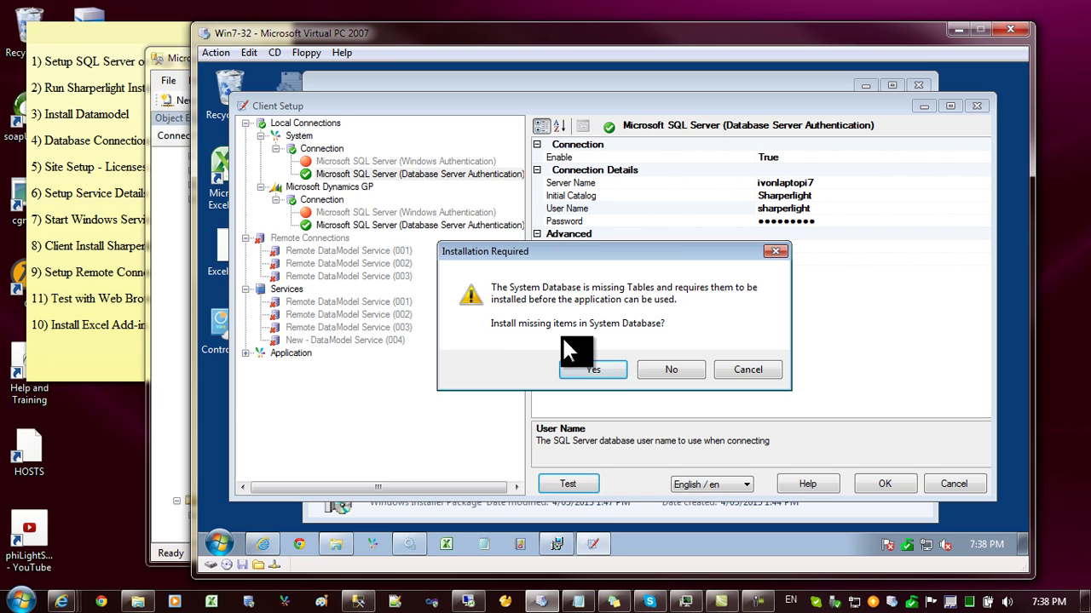
left_click(593, 369)
left_click(688, 358)
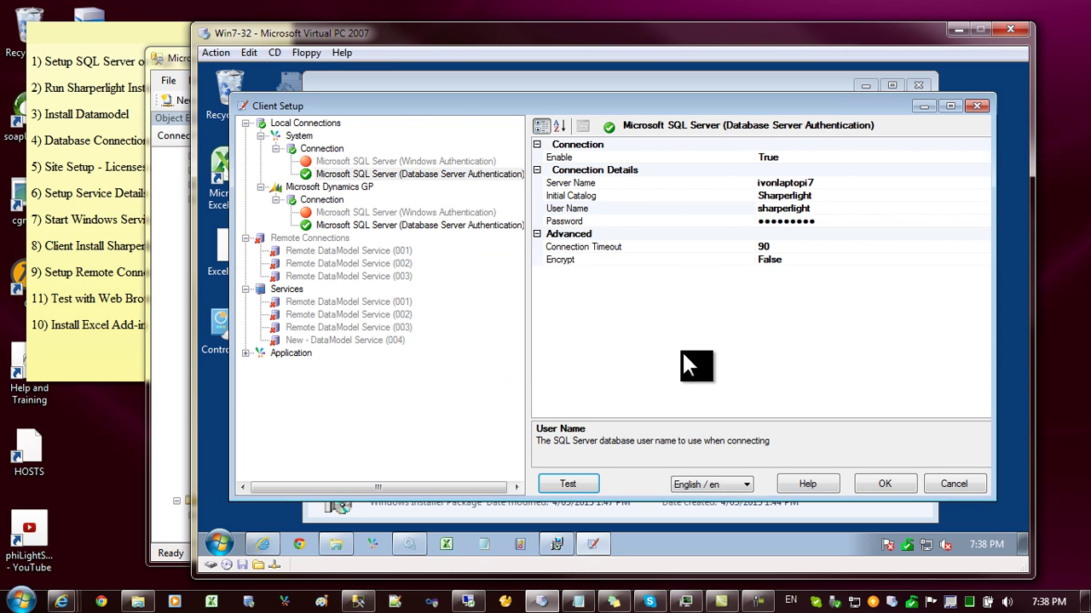
Review the Dynamics GP connection (Initial Catalog DYNAMICS), test it successfully and save
left_click(331, 225)
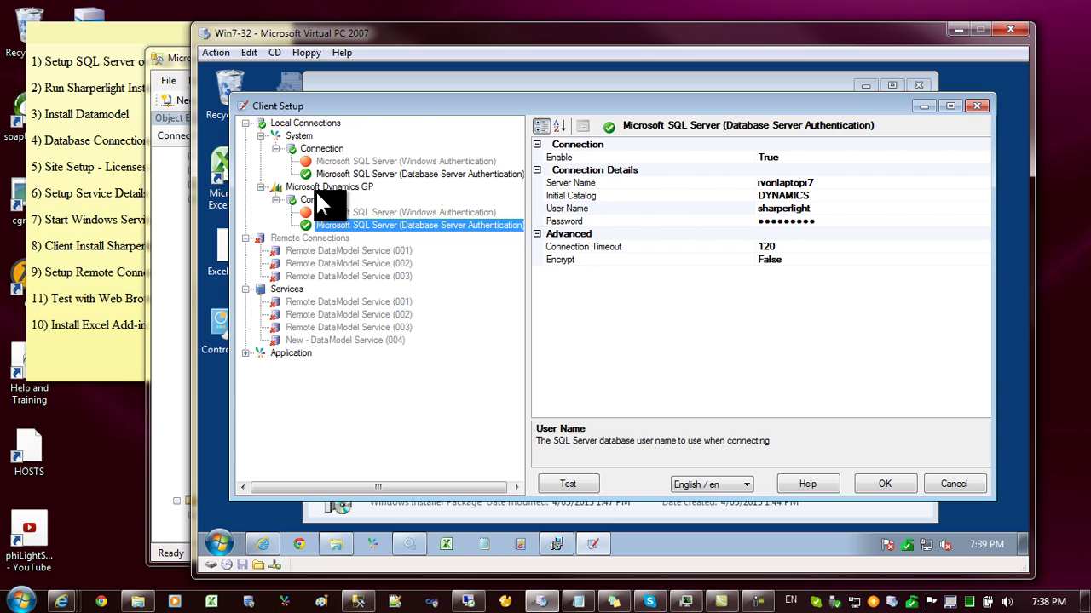
left_click(811, 195)
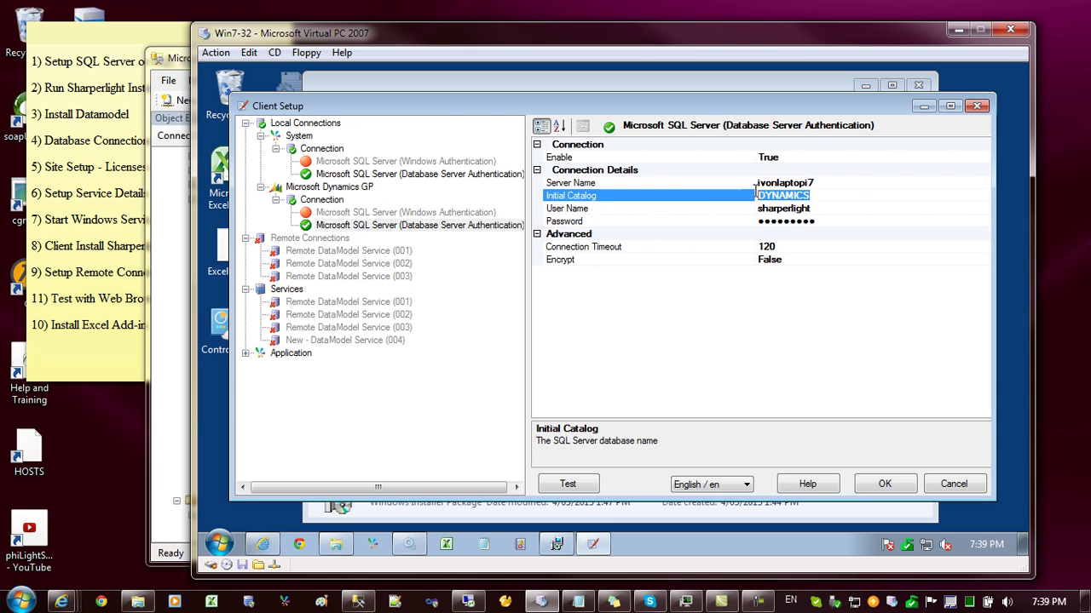
left_click(823, 207)
left_click(558, 479)
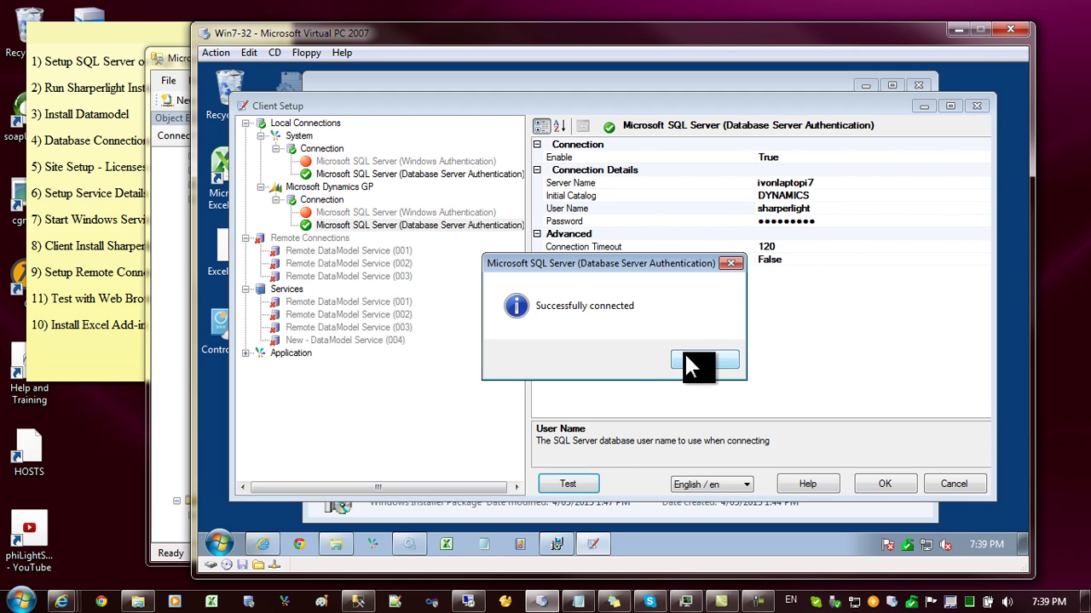
left_click(684, 358)
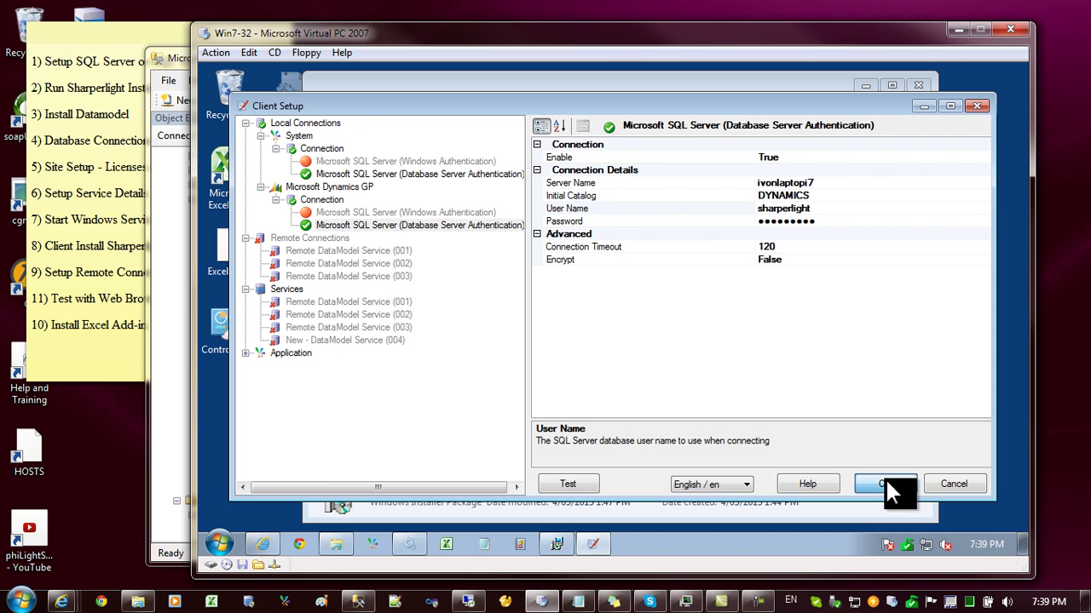
key("Return")
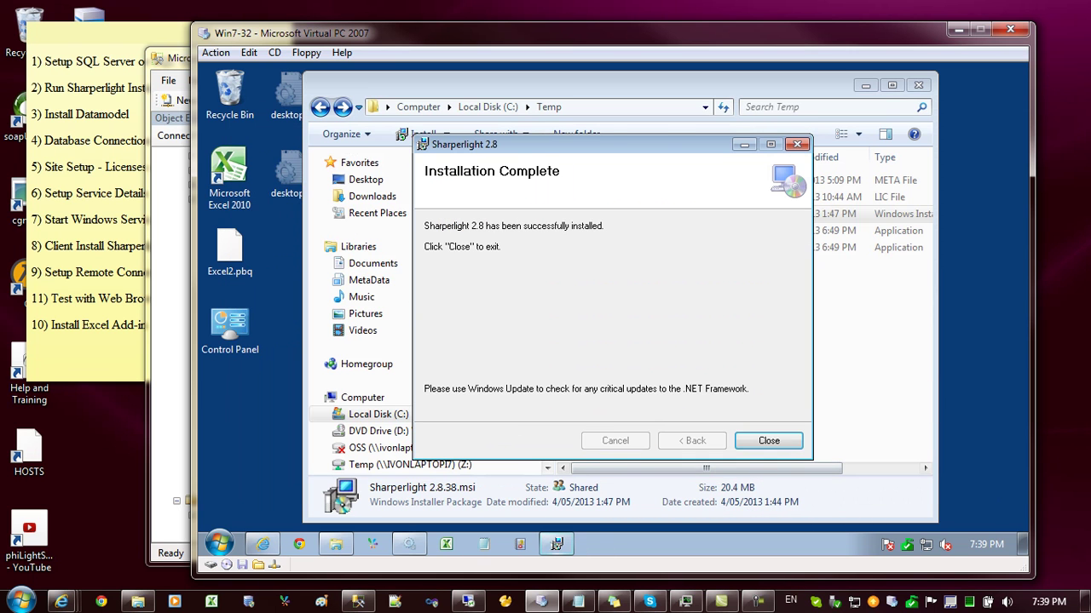
Close the finished installer and expand the Sharperlight folder under All Programs
left_click(774, 441)
left_click(216, 544)
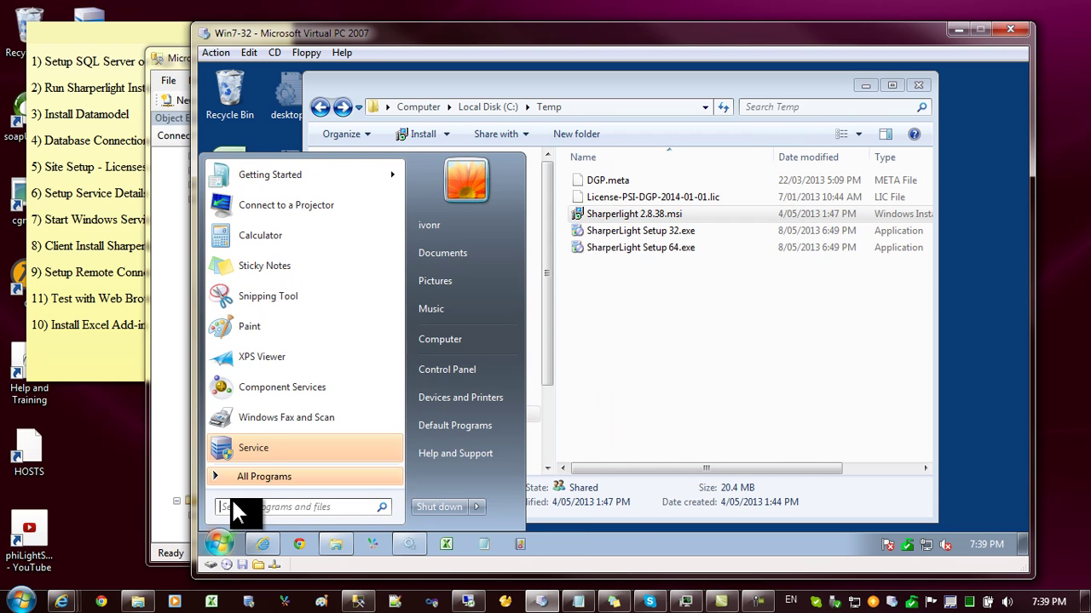
left_click(248, 471)
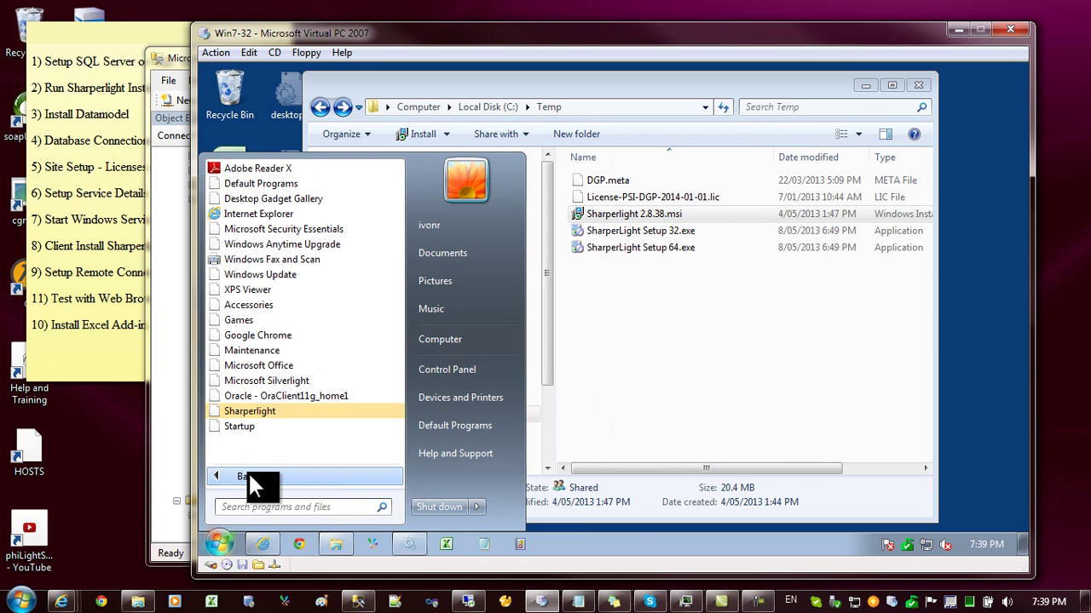
left_click(252, 411)
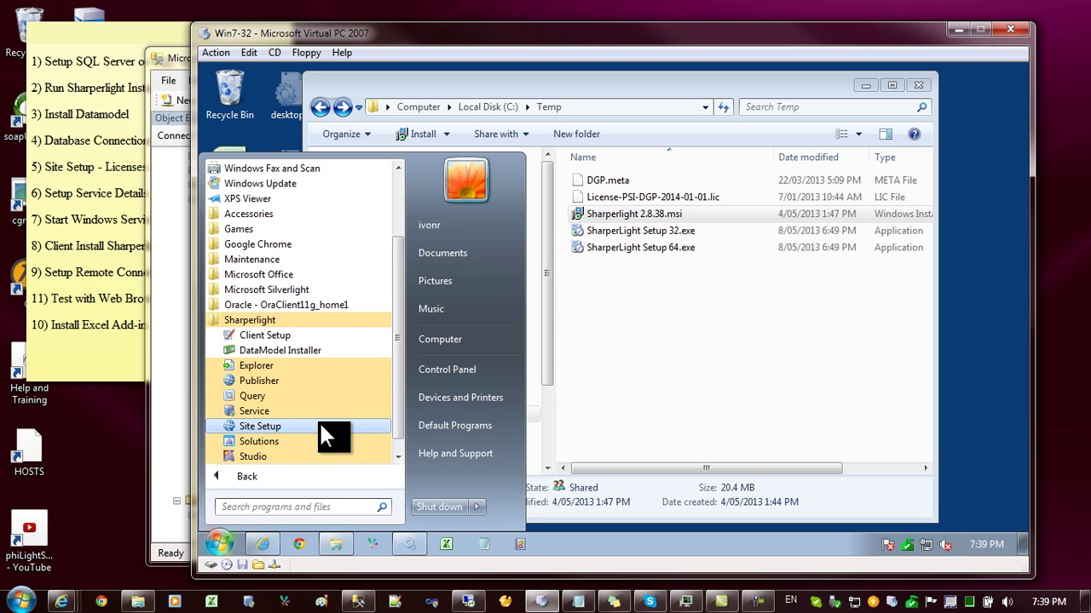
left_click(89, 188)
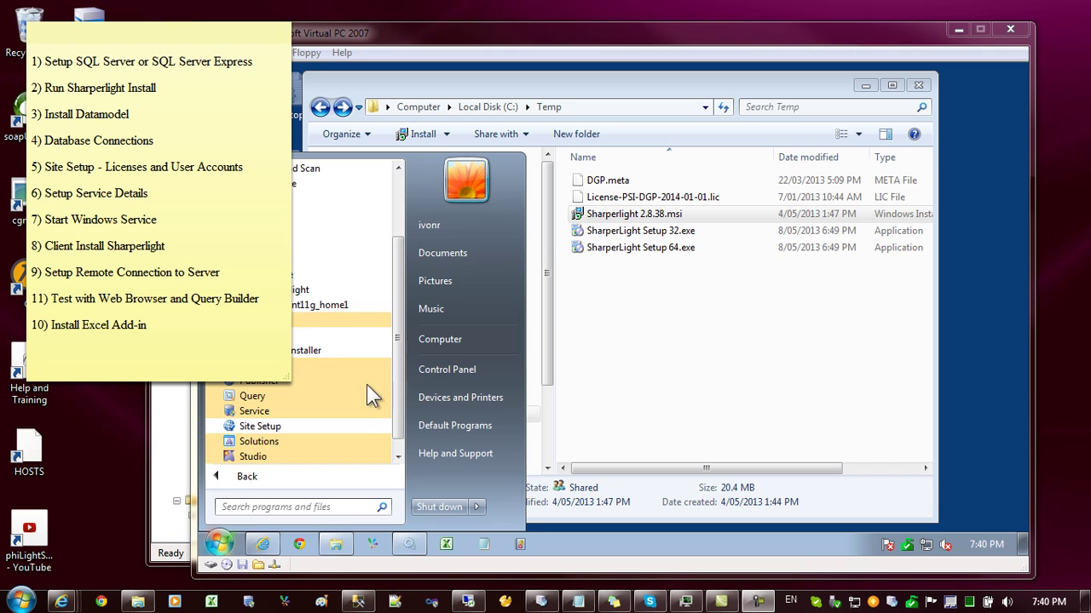
Launch Sharperlight Site Setup and log in as the admin user
left_click(395, 368)
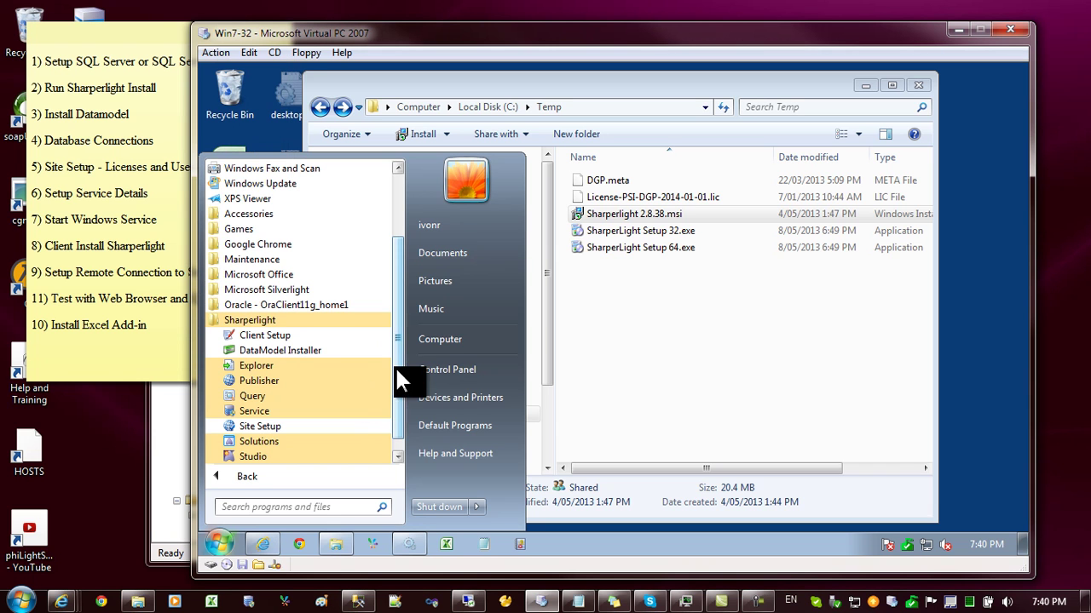
left_click(255, 426)
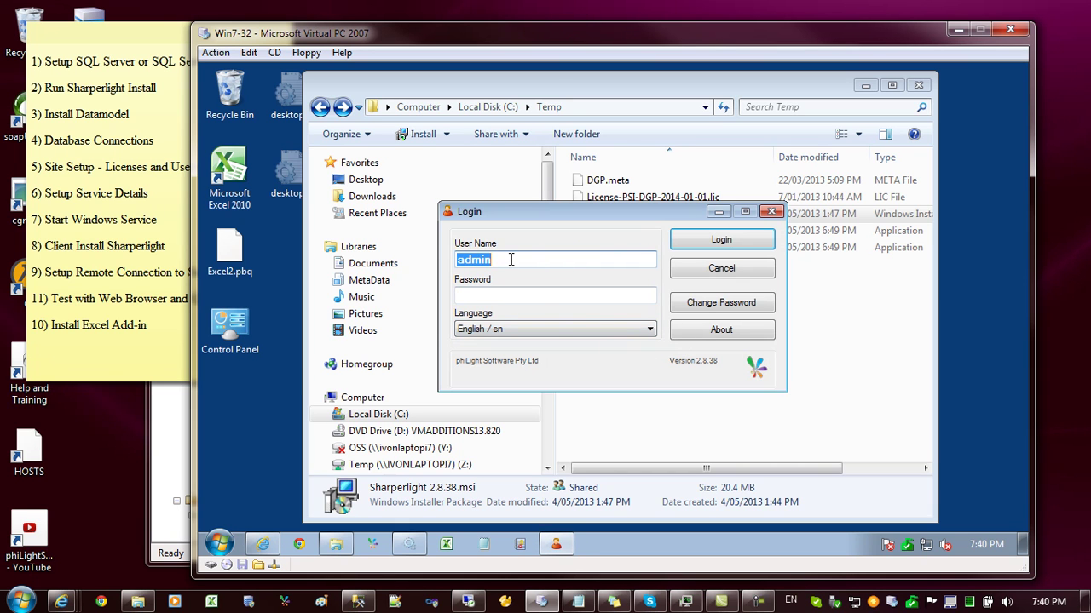
left_click(511, 259)
left_click(524, 297)
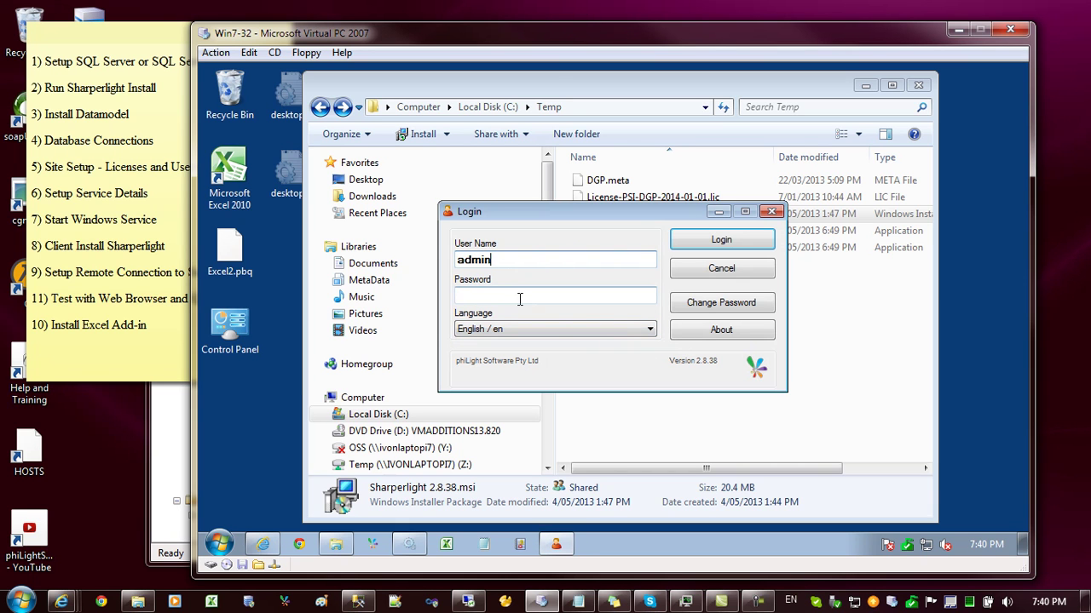
left_click(699, 241)
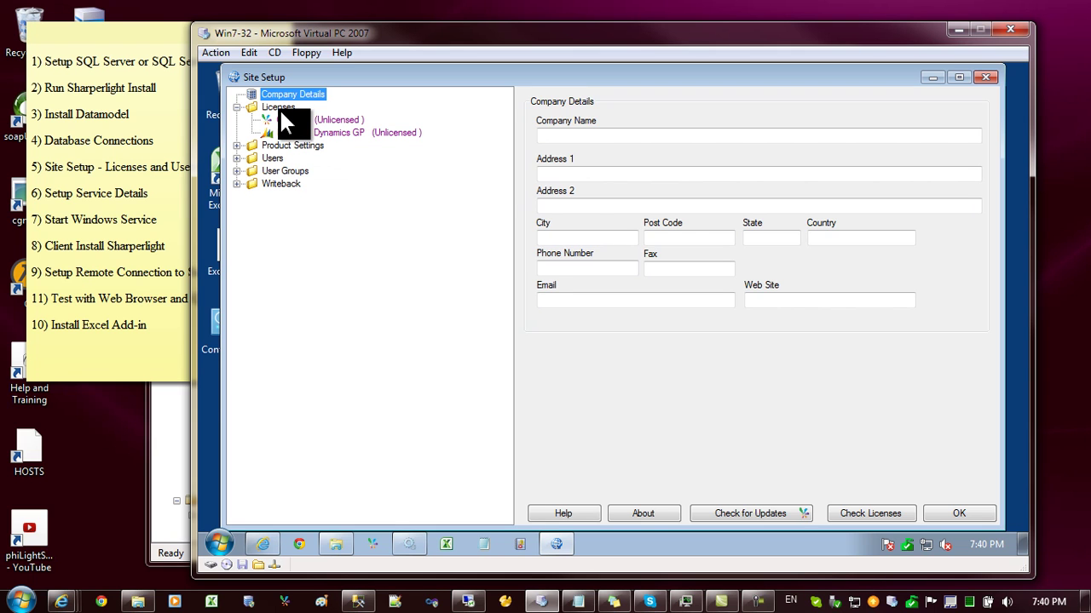
Review the Custom and Dynamics GP licences, cancel a licence import, and show Dynamics GP product settings
left_click(304, 120)
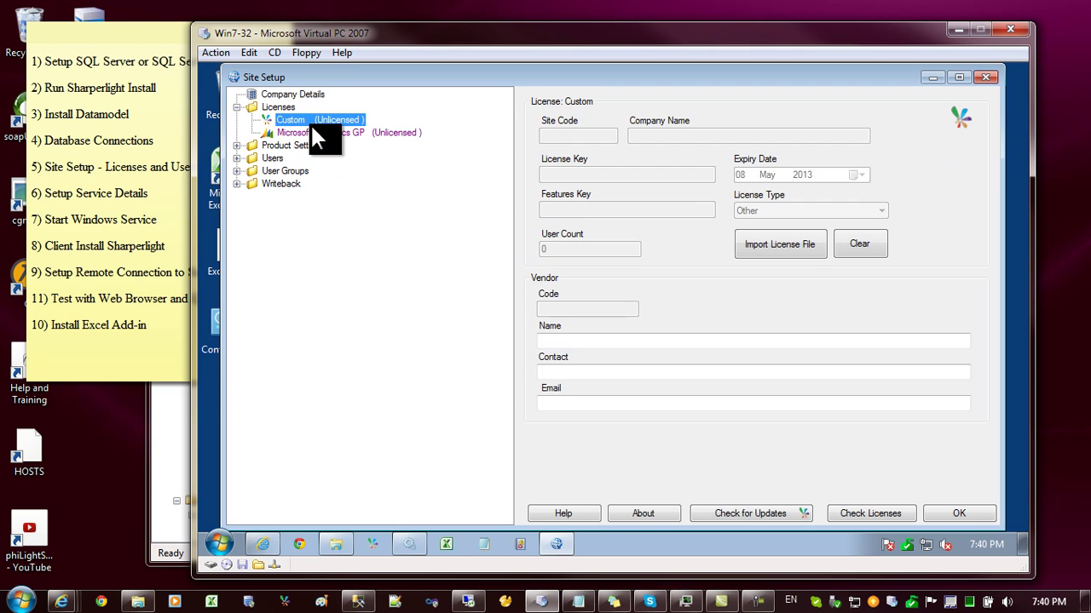
left_click(312, 131)
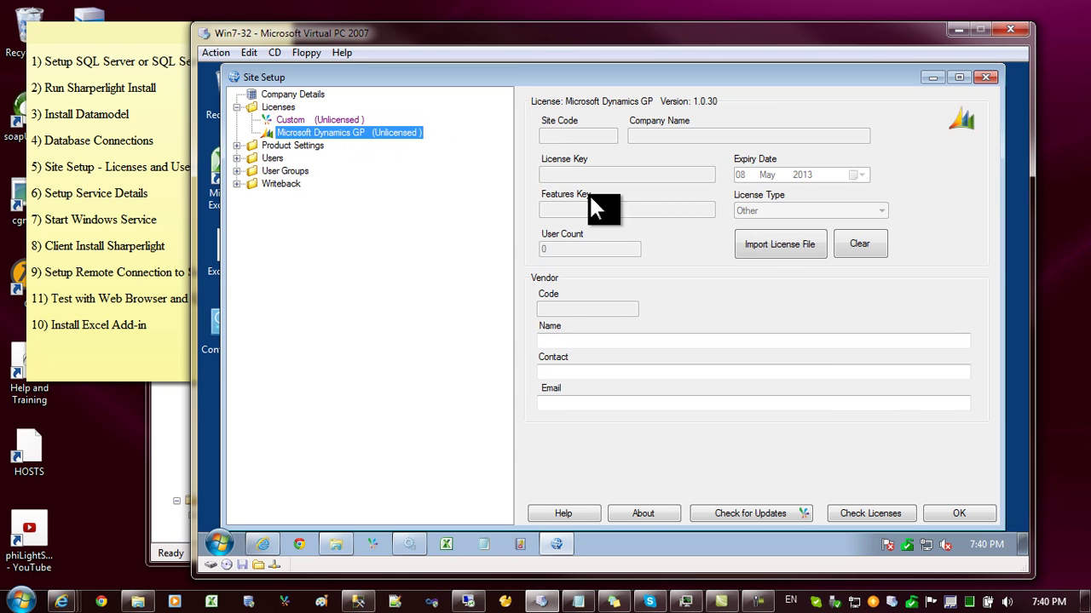
left_click(785, 243)
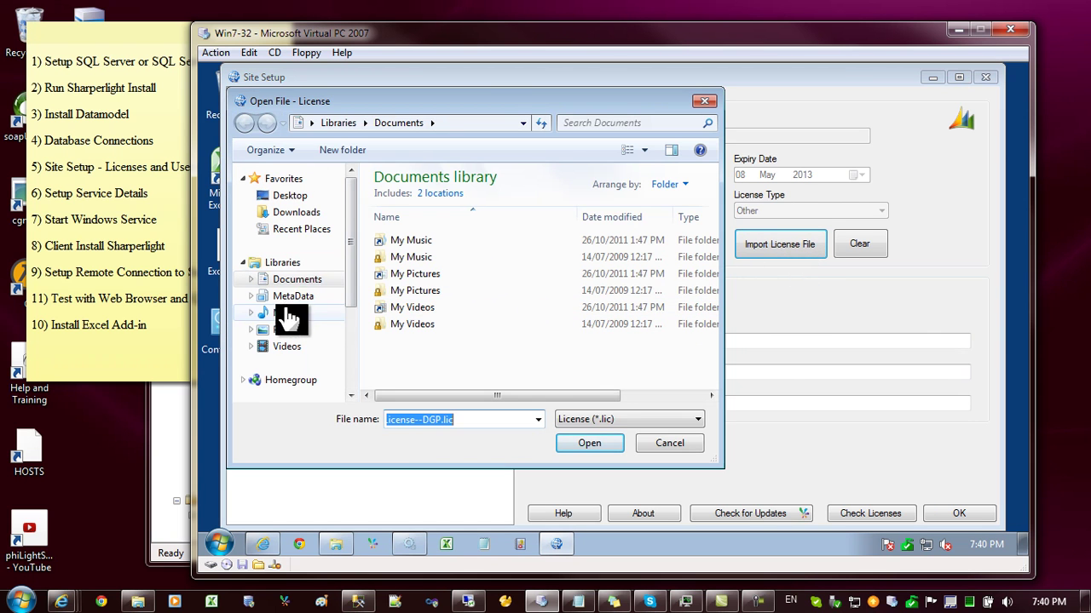
left_click(666, 438)
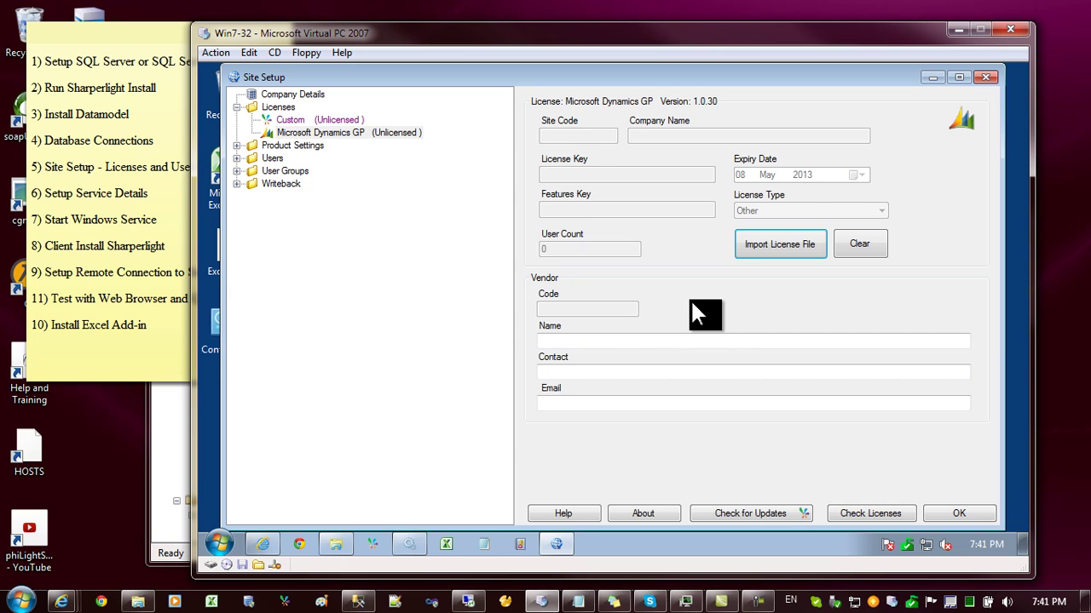
left_click(237, 145)
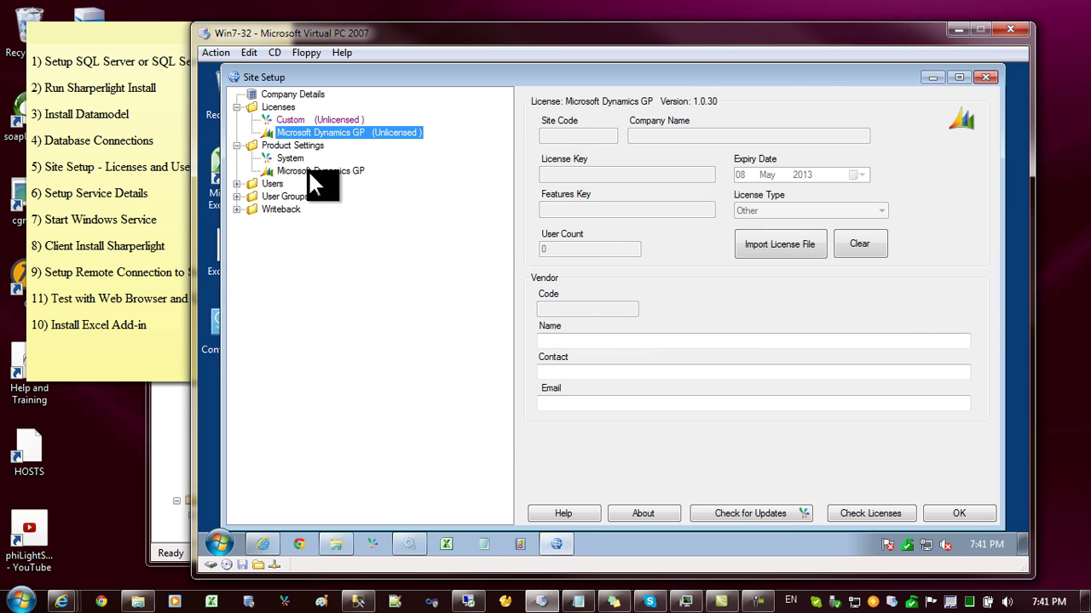
left_click(299, 169)
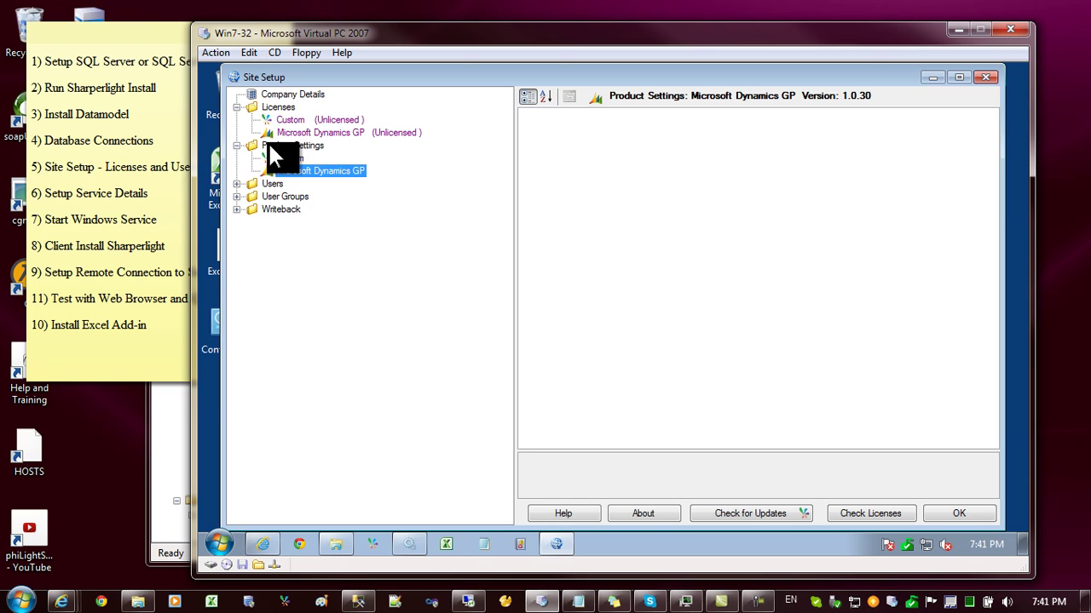
left_click(237, 184)
Review the user groups and user1, then create a new user
left_click(237, 260)
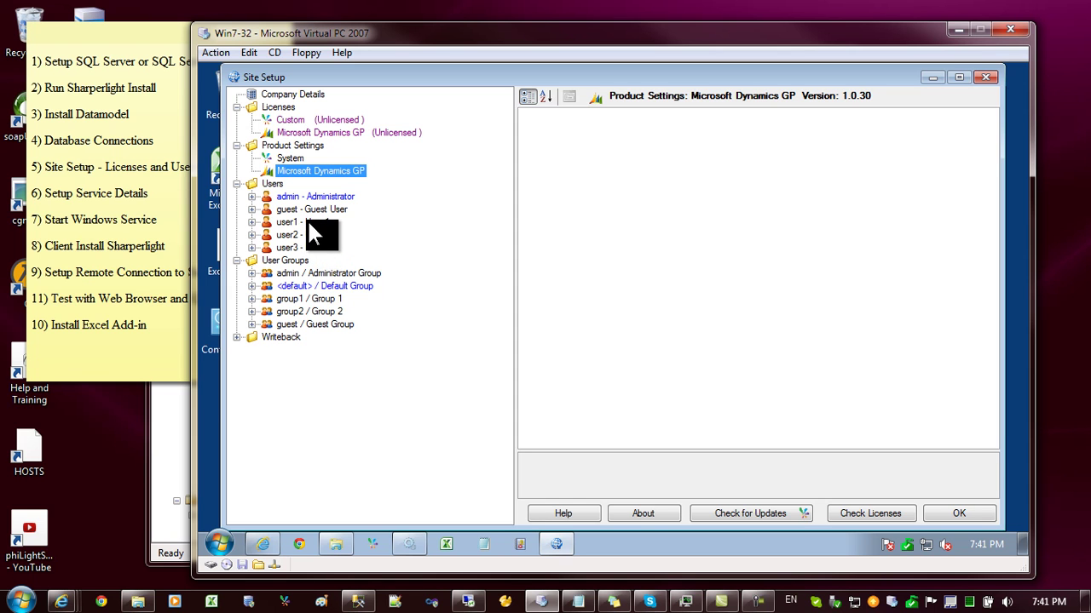
left_click(295, 220)
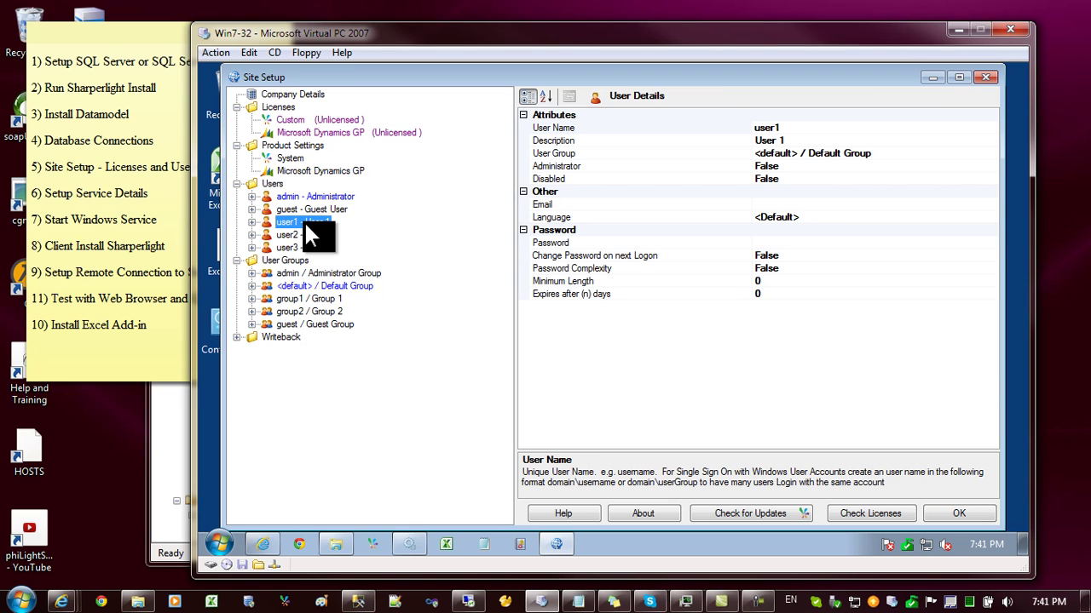
right_click(266, 180)
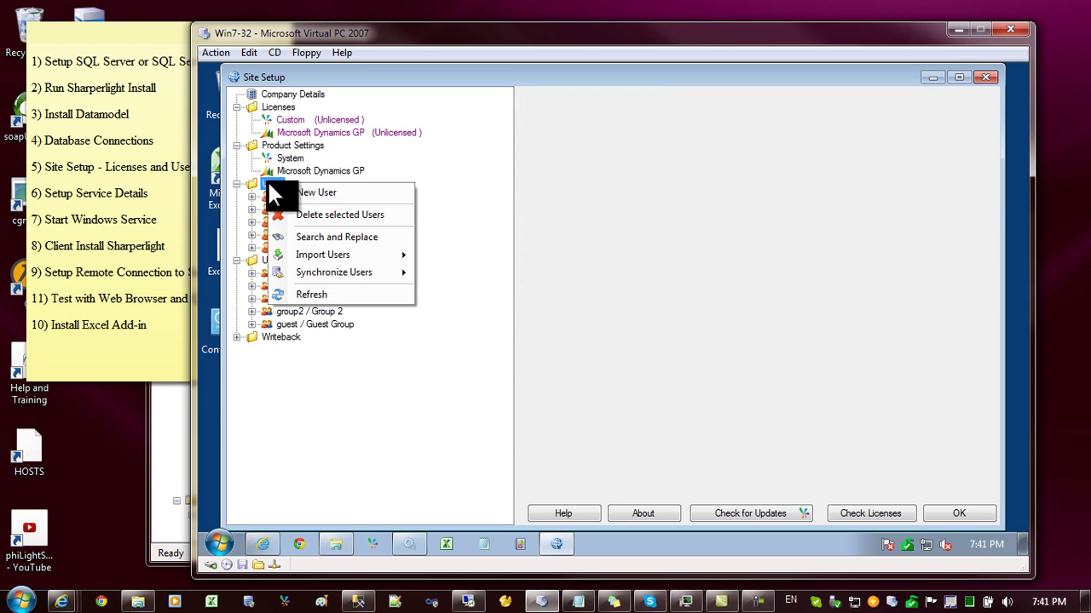
left_click(332, 195)
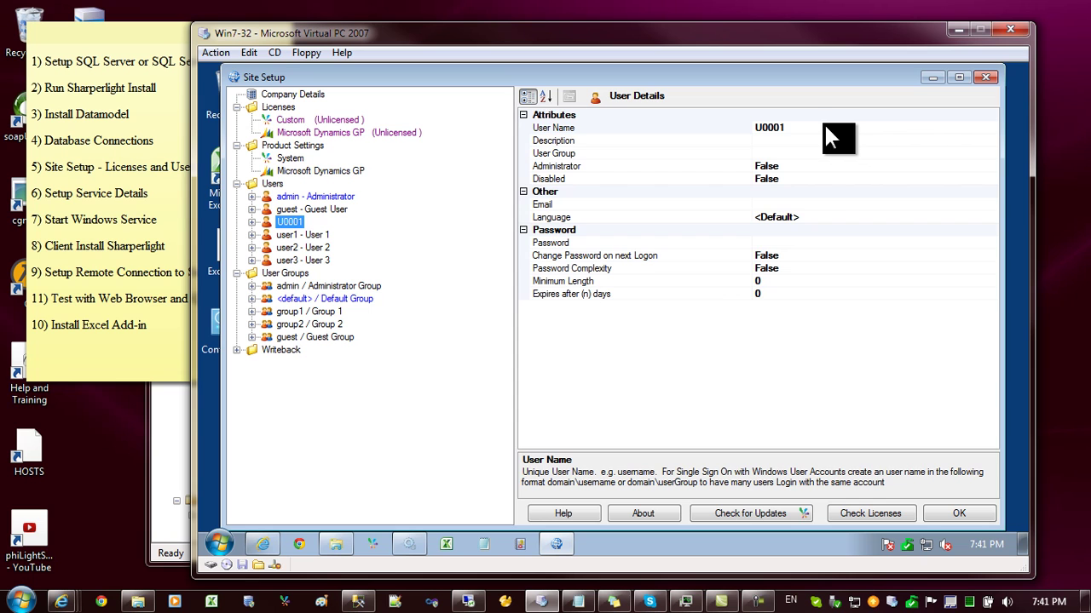
Link the new user to a local Windows account and set Administrator to True
left_click(824, 126)
left_click(991, 127)
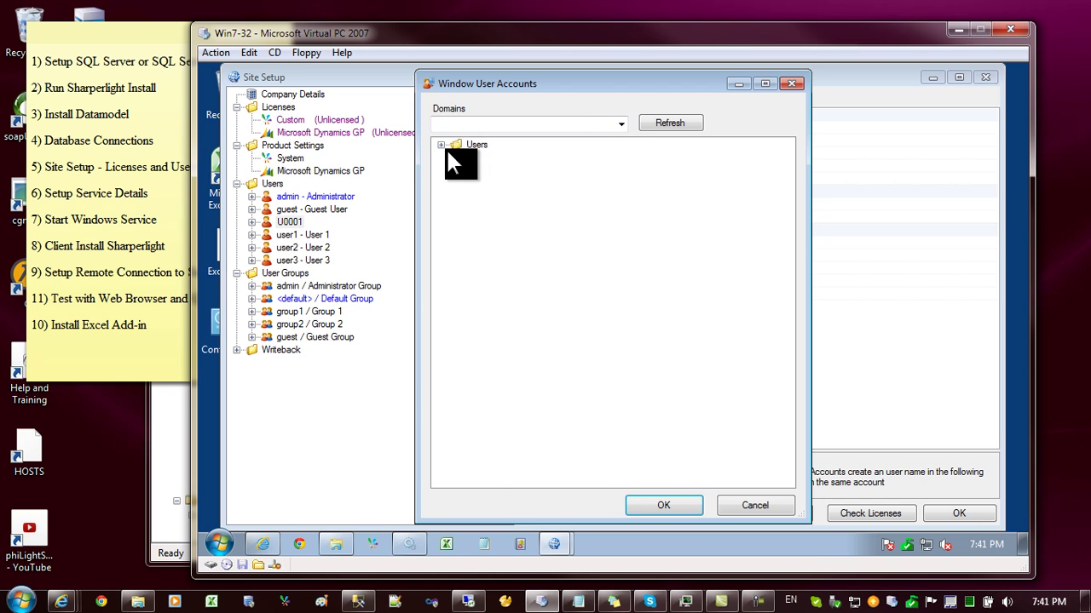
left_click(442, 145)
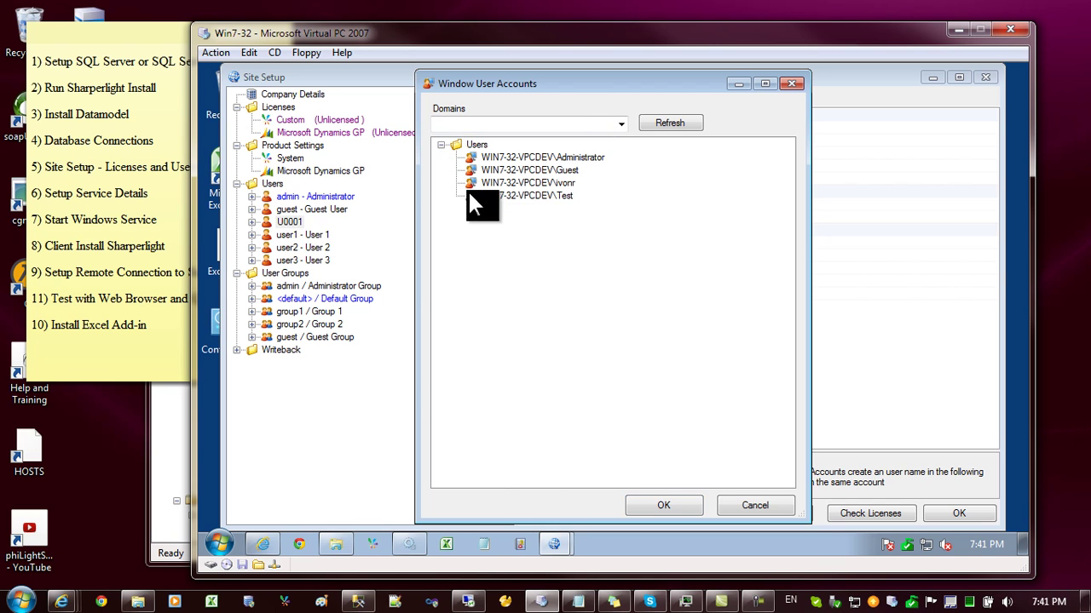
double_click(538, 182)
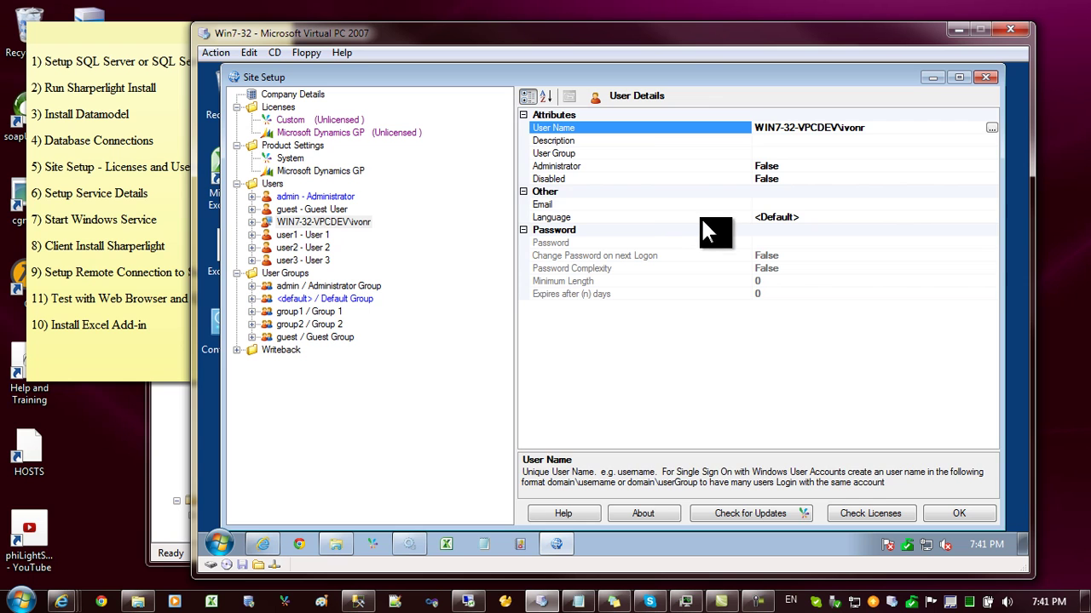
left_click(546, 167)
double_click(784, 165)
left_click(300, 244)
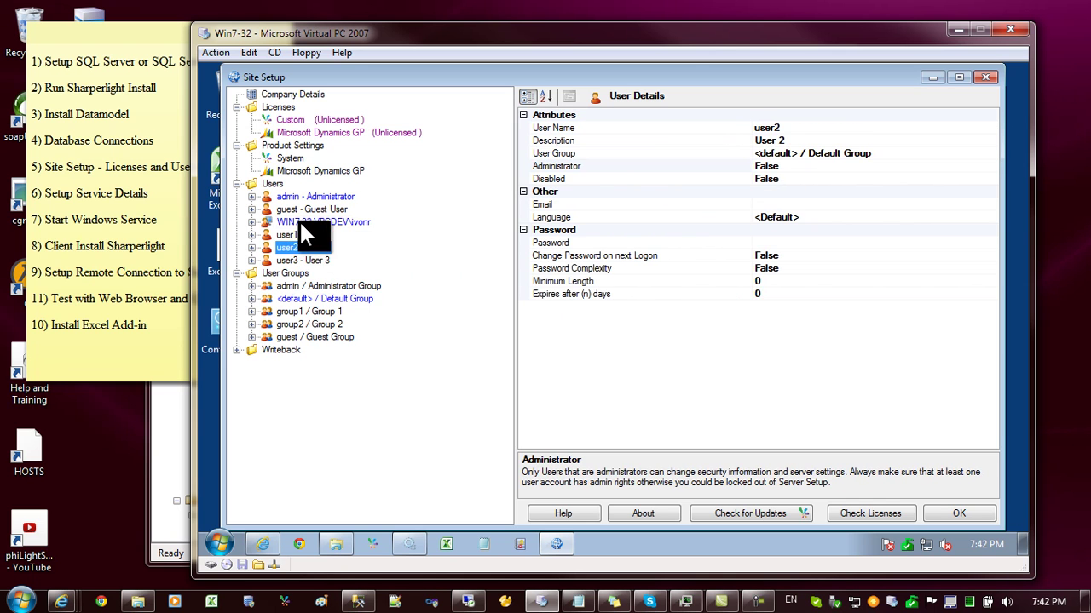
left_click(299, 221)
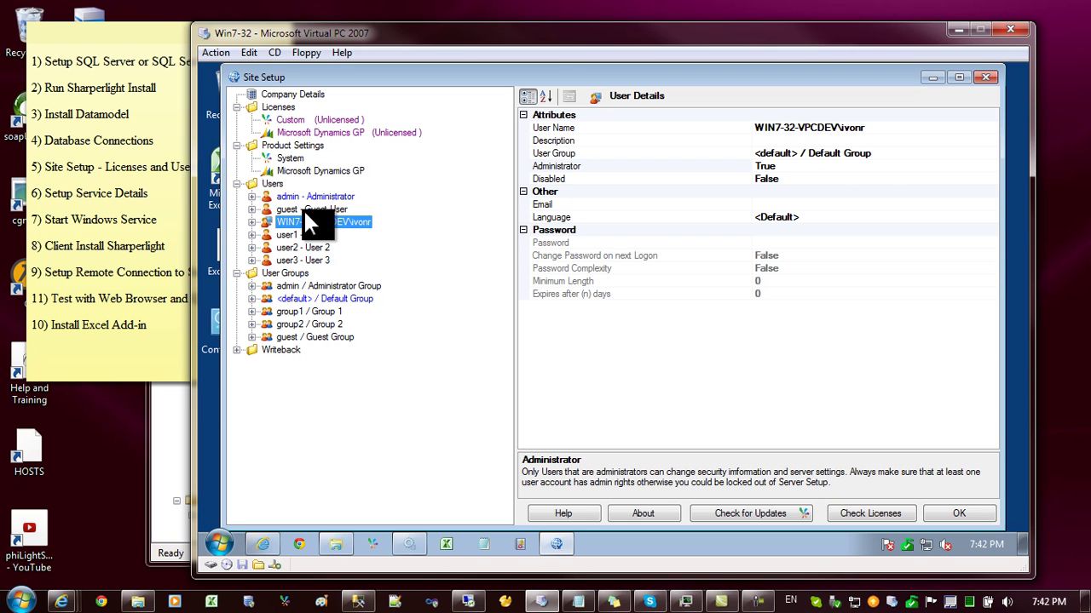
Save and close Site Setup, then relaunch it from the Sharperlight program group
left_click(954, 512)
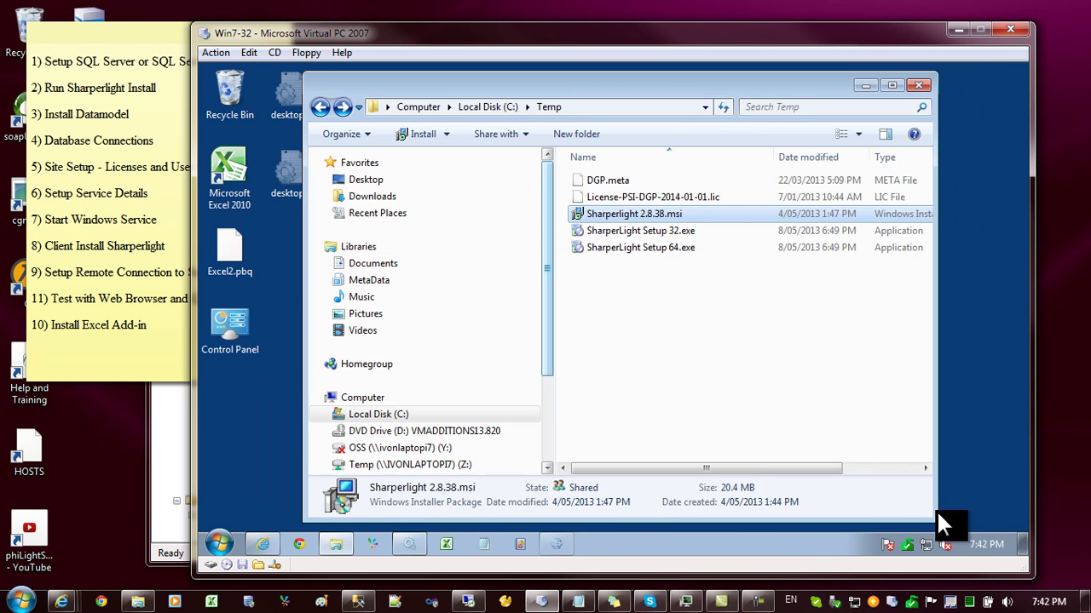
left_click(223, 542)
left_click(257, 473)
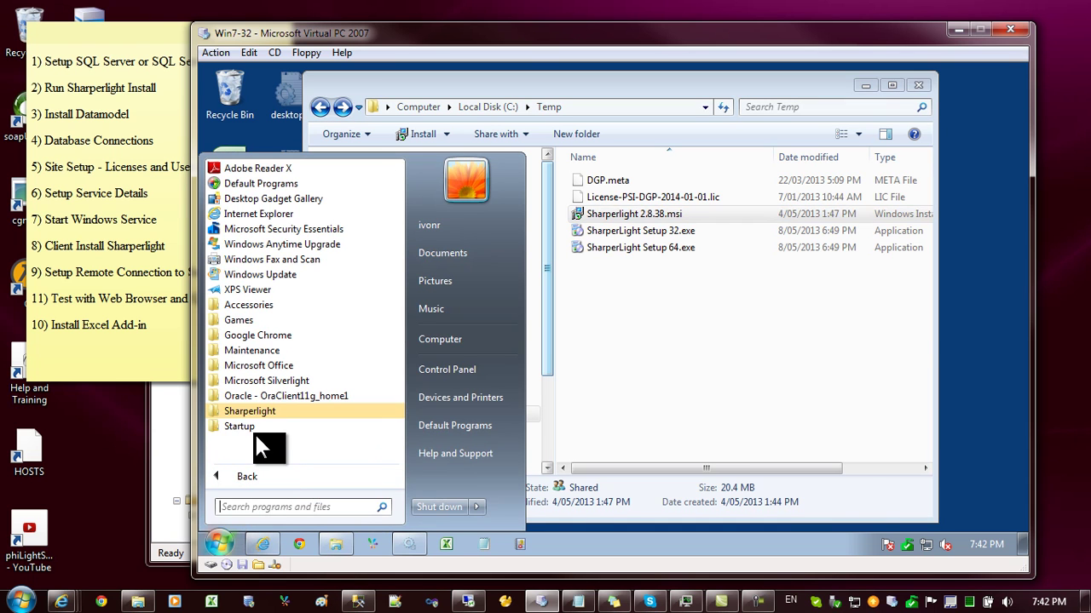
left_click(254, 412)
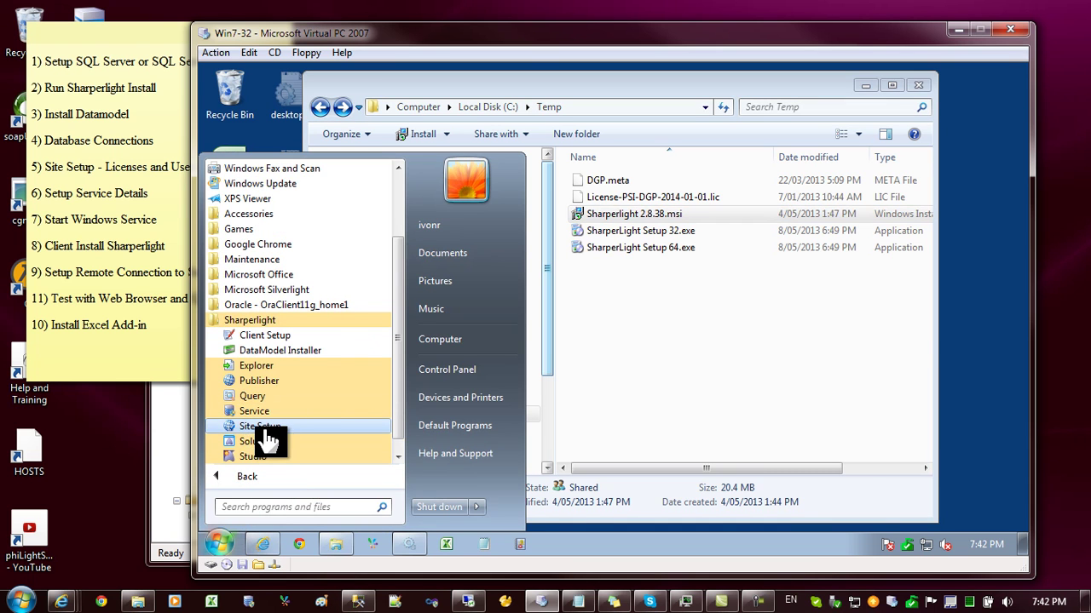
left_click(267, 433)
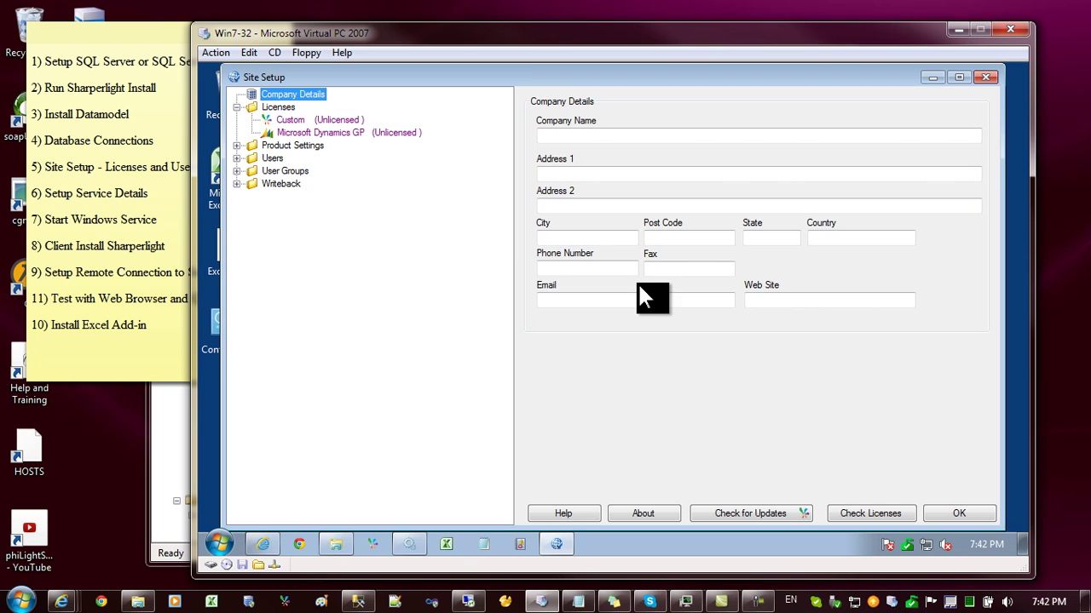
Confirm the Windows-account user is listed and set the admin user's Disabled property to True
left_click(236, 158)
left_click(309, 234)
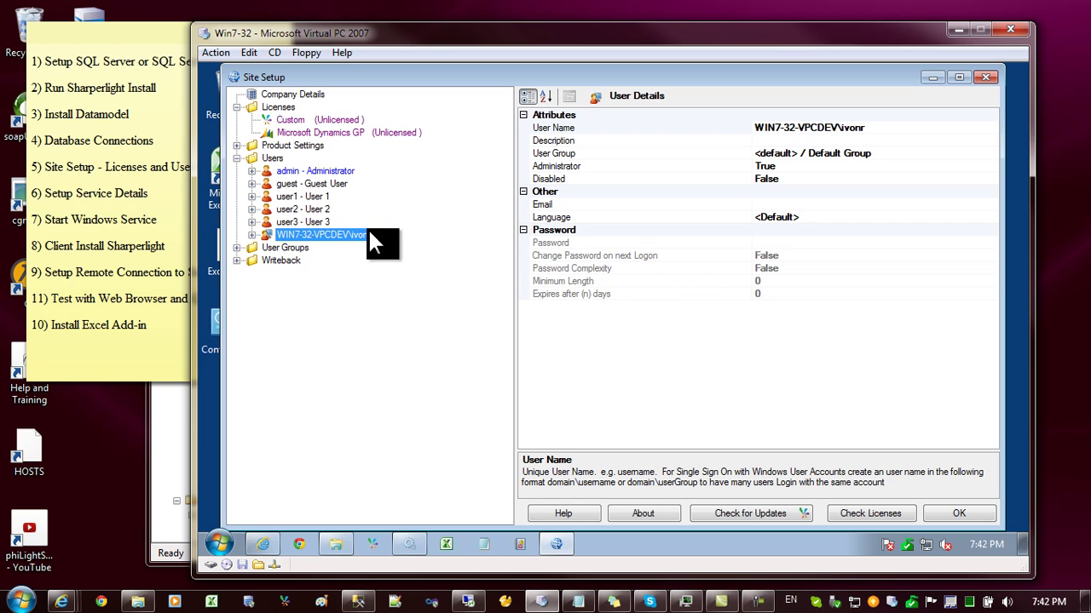
left_click(305, 171)
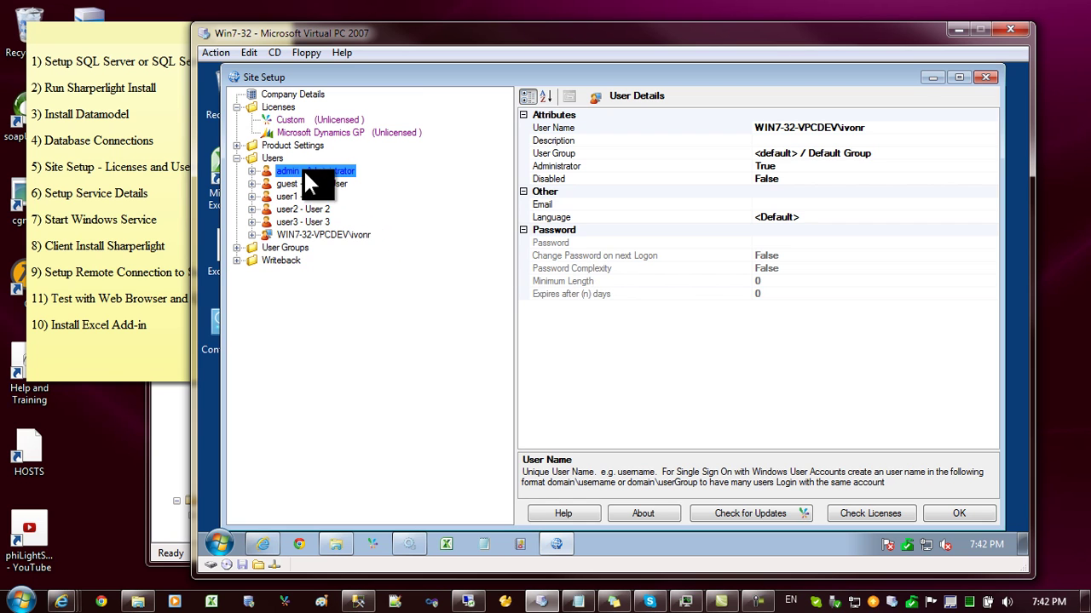
double_click(787, 177)
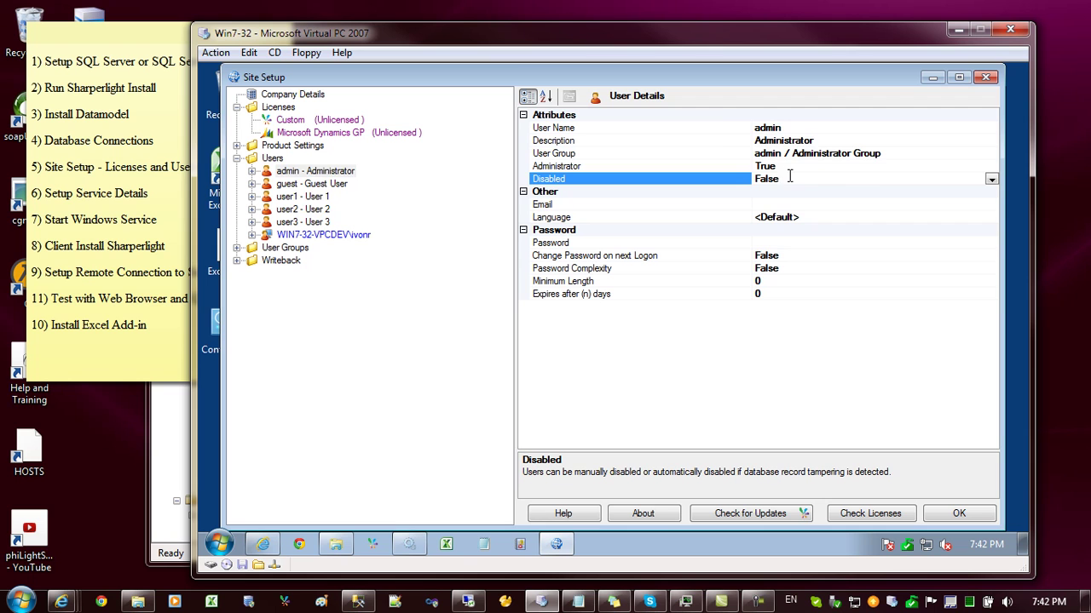
left_click(302, 208)
Review the guest and user1 entries, then click OK to save the user changes
right_click(297, 184)
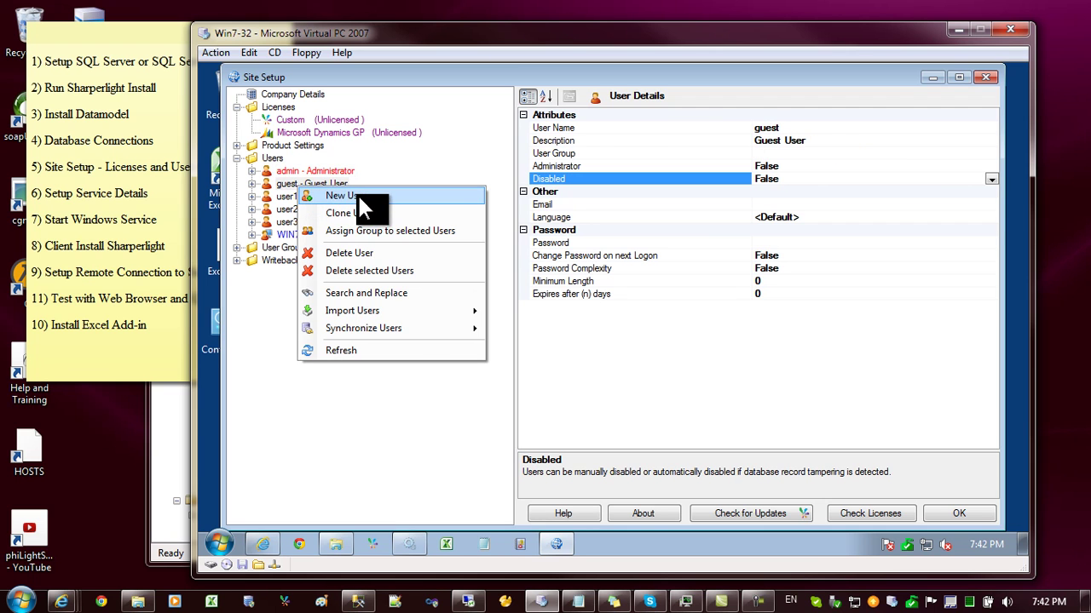
left_click(290, 197)
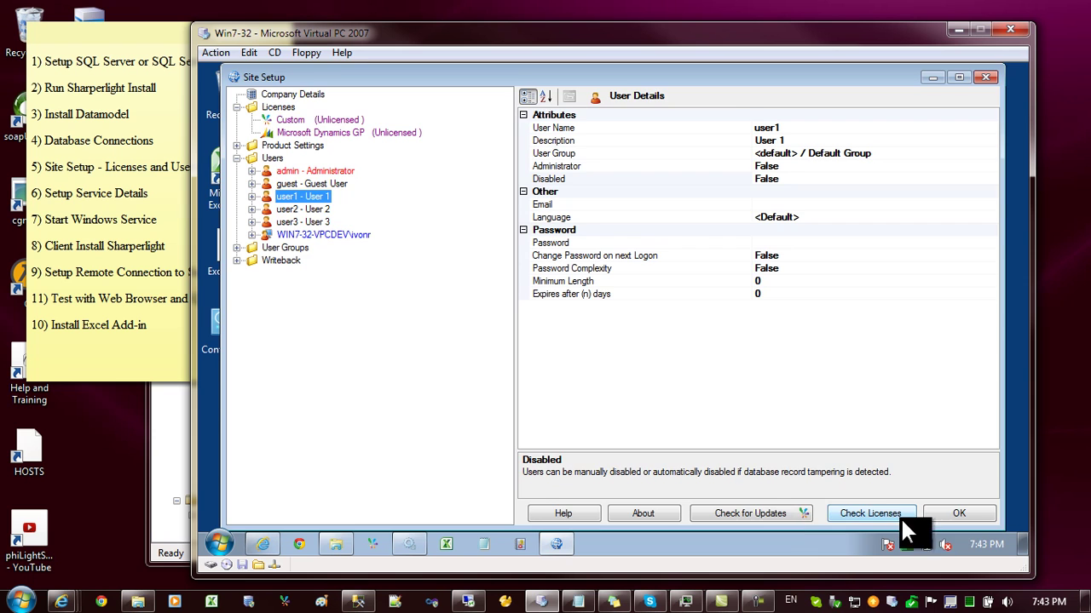
left_click(959, 514)
Launch Sharperlight Client Setup from the Sharperlight program group
left_click(215, 548)
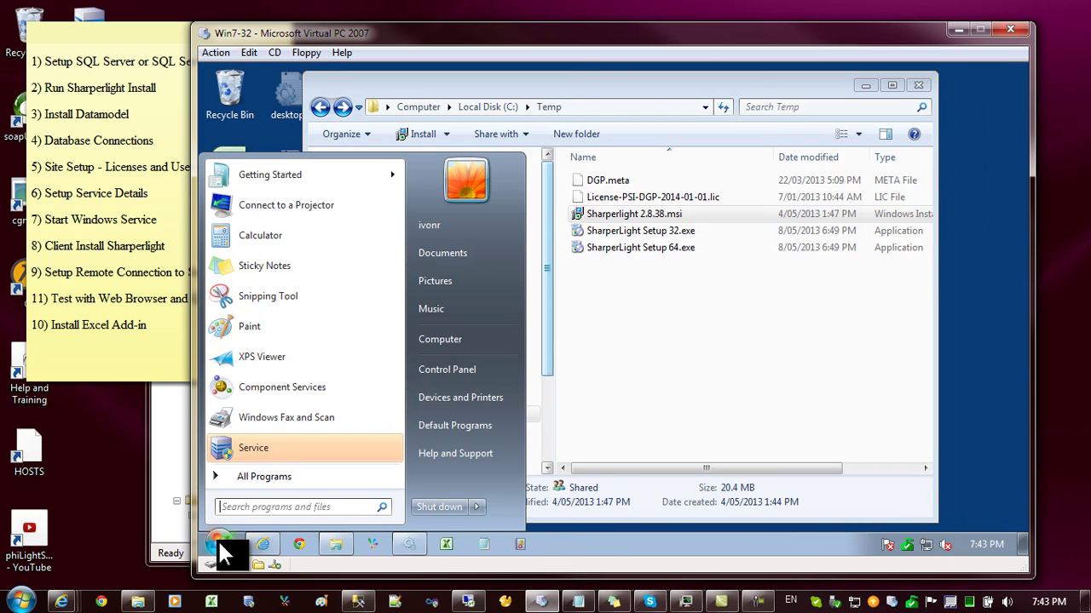
left_click(267, 476)
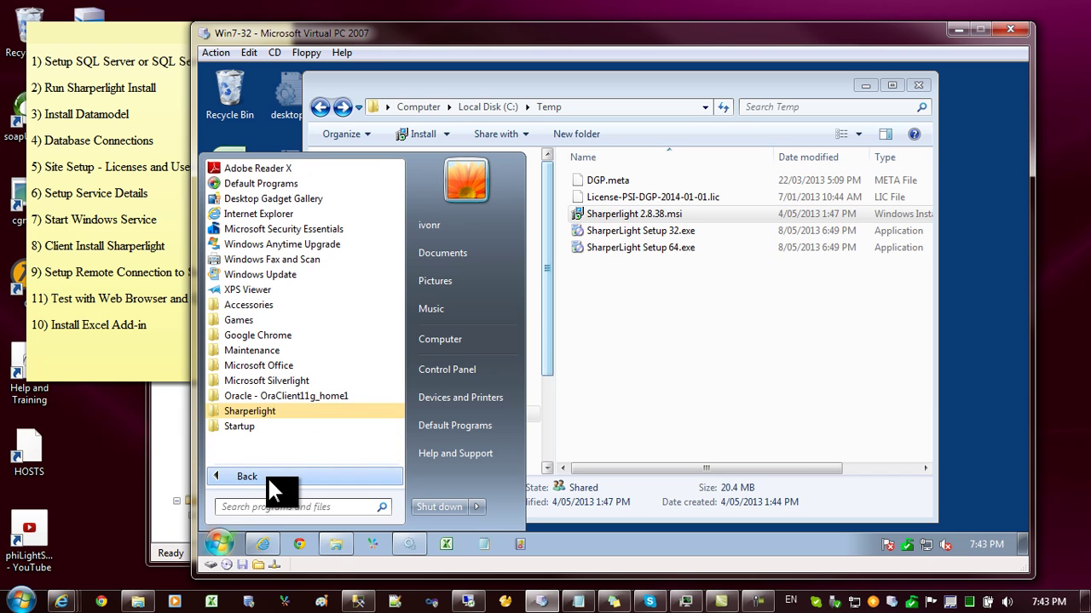
left_click(239, 413)
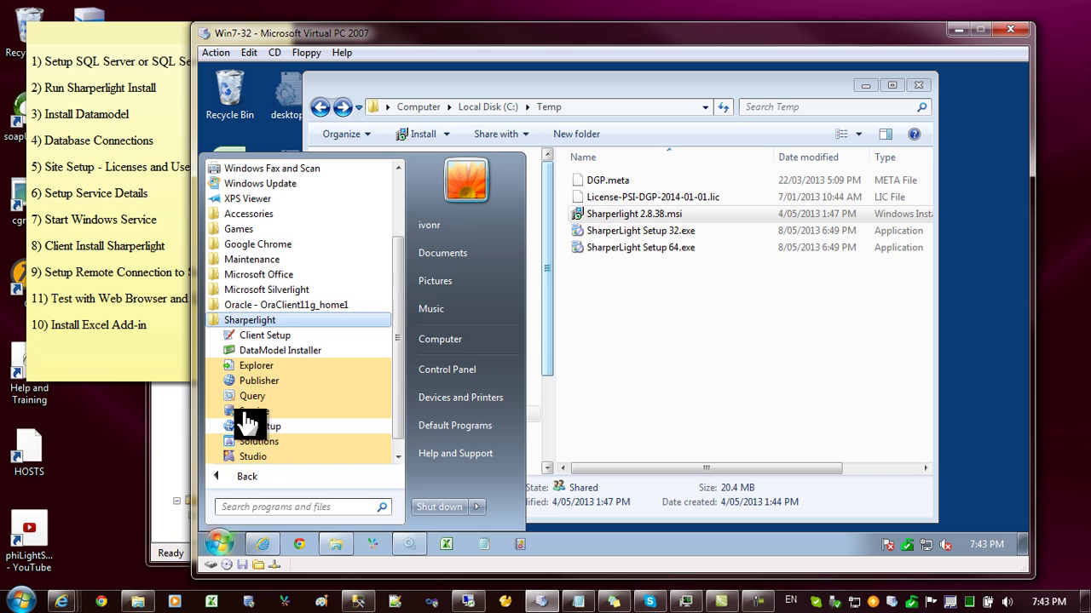
left_click(261, 336)
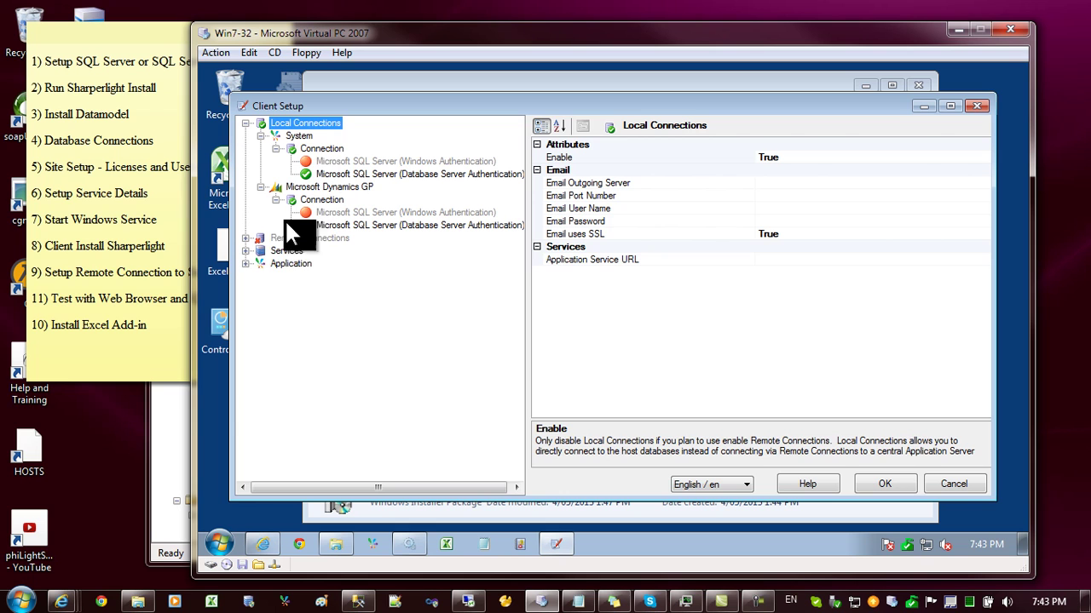
Enable Remote DataModel Service (001) under Services
left_click(246, 251)
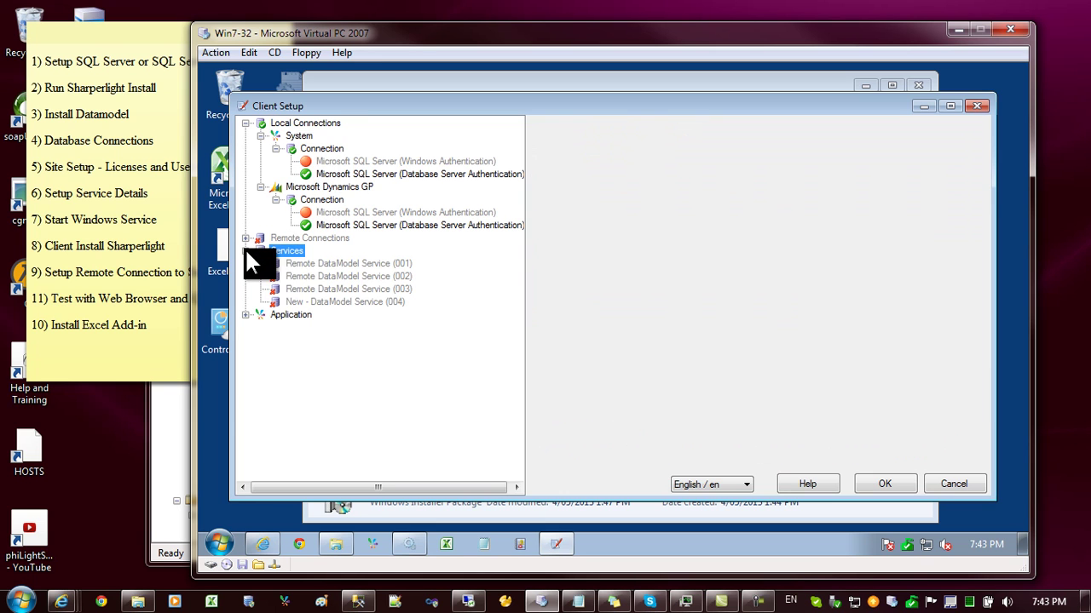
left_click(327, 264)
right_click(337, 272)
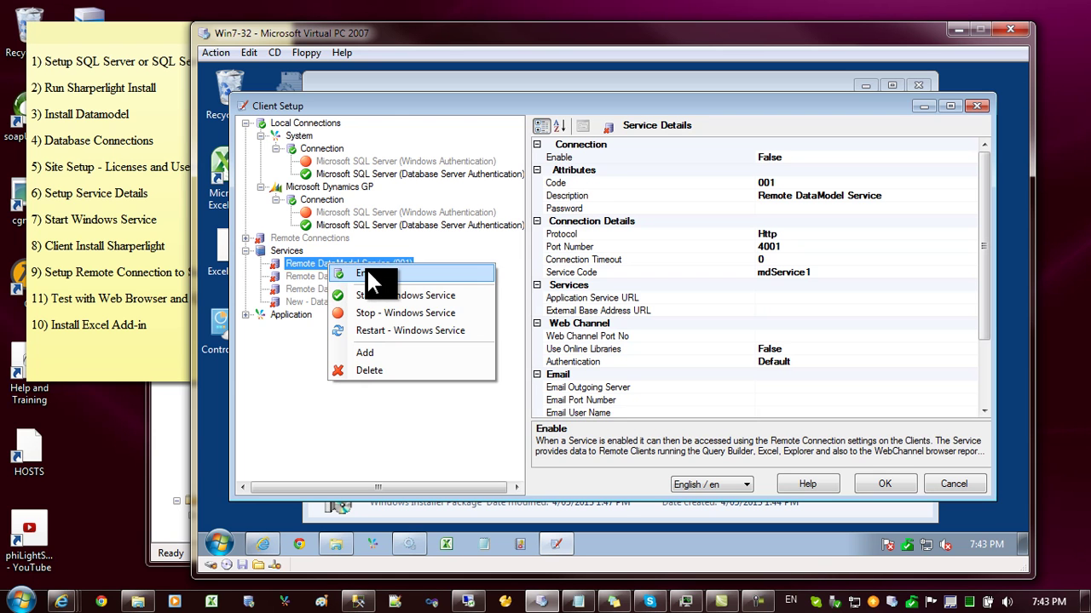
left_click(368, 277)
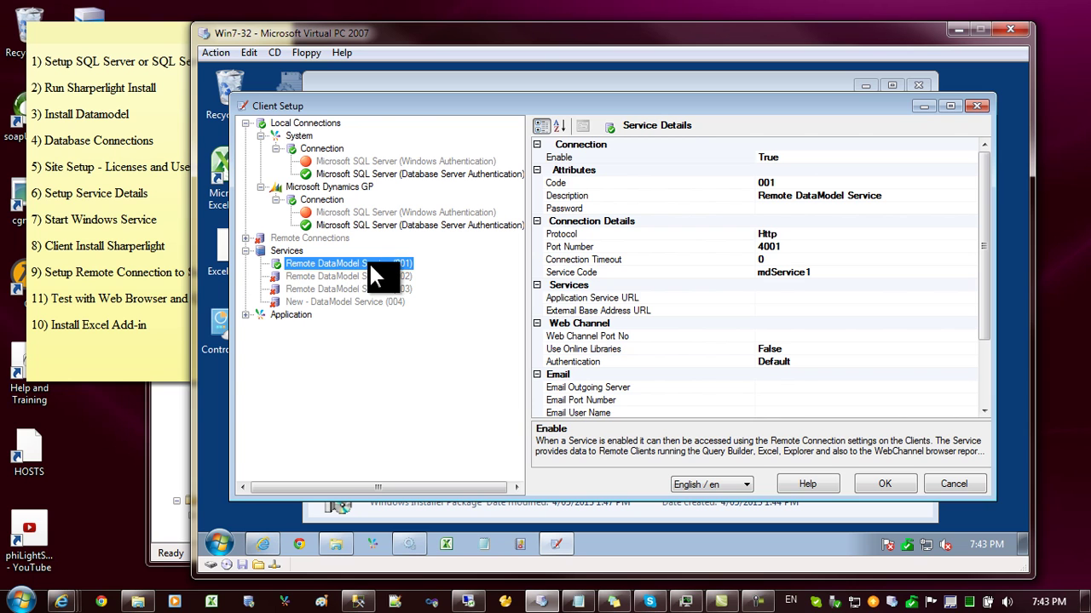
Replace the service's Description with 'Demo Site Sharperlight'
left_click(813, 195)
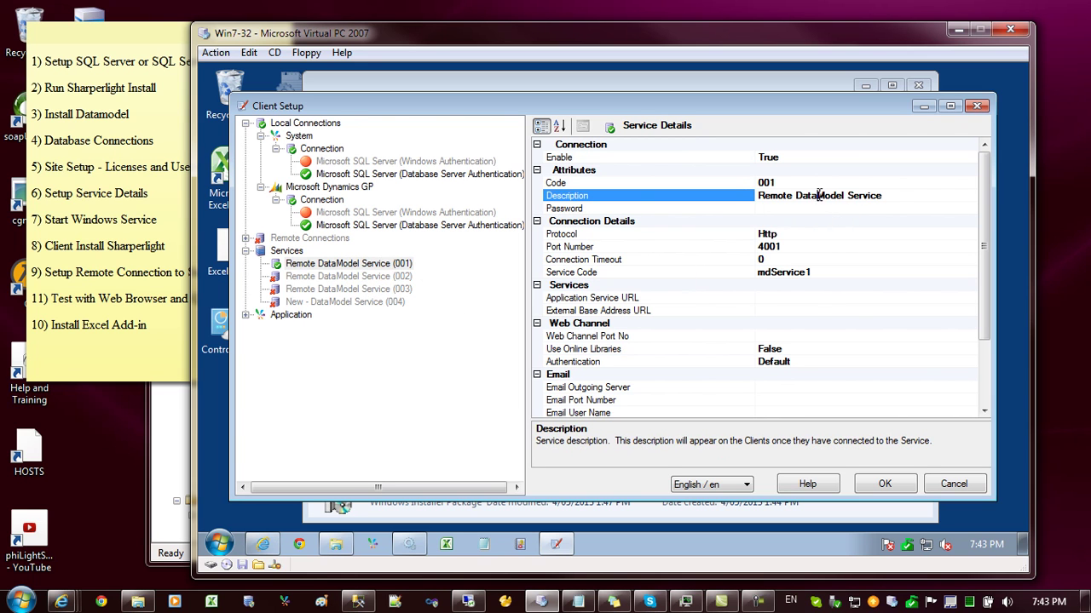
left_click_drag(897, 199, 739, 189)
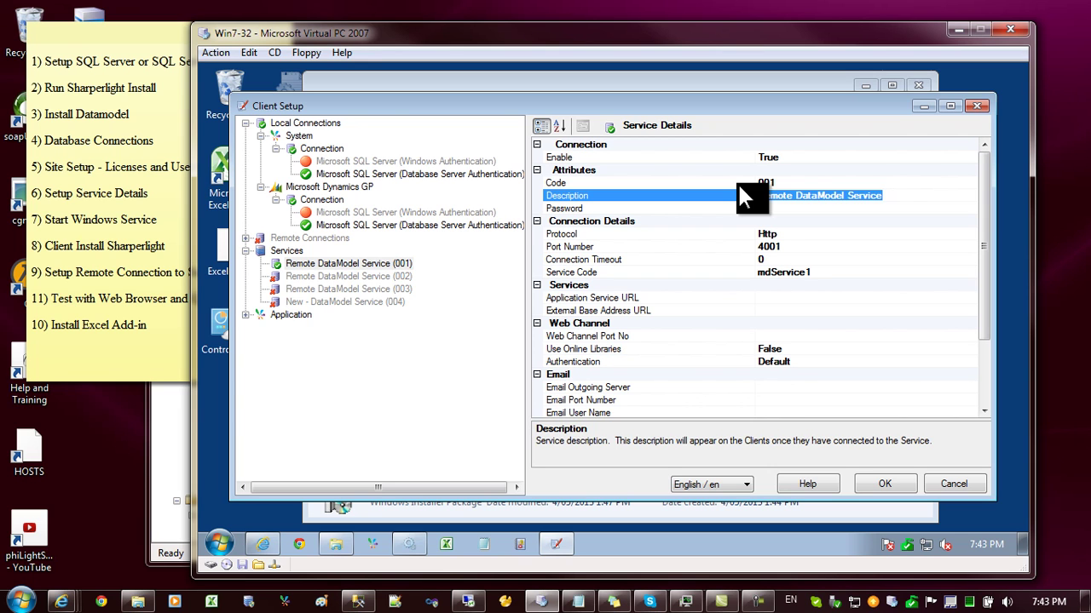
type("Demo S")
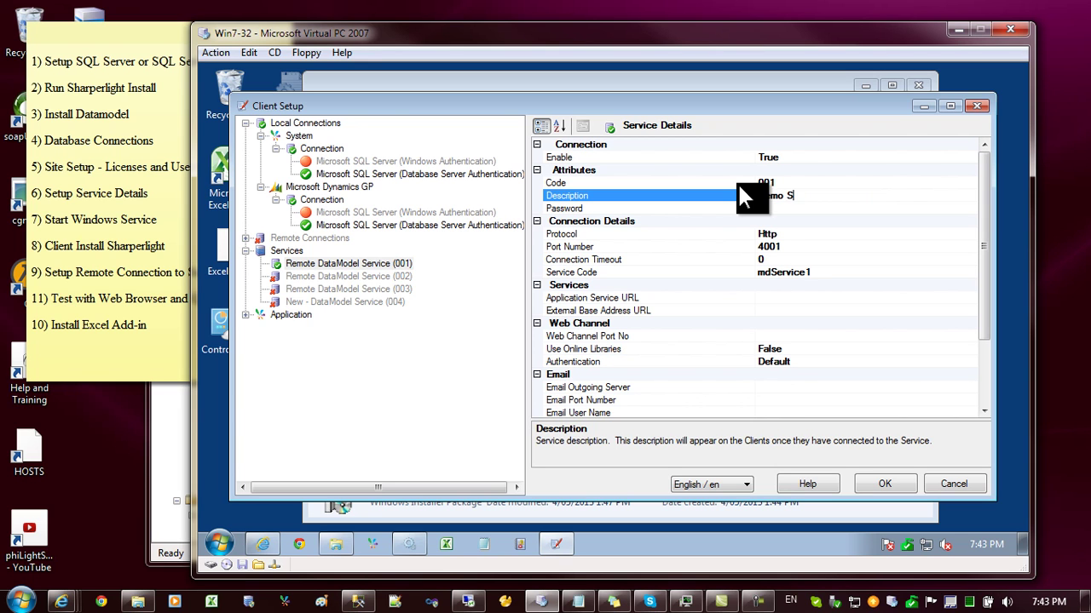
type("ite Sharperlight")
Commit the new description and review Use Online Libraries, Web Channel Port No and Port Number
left_click(822, 260)
left_click(823, 349)
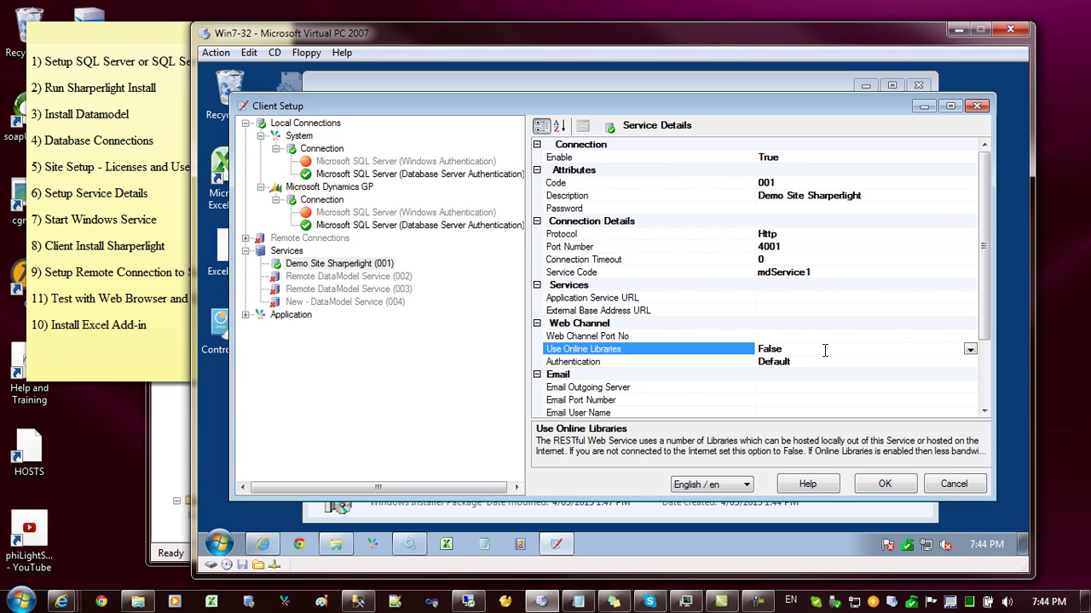
left_click(779, 336)
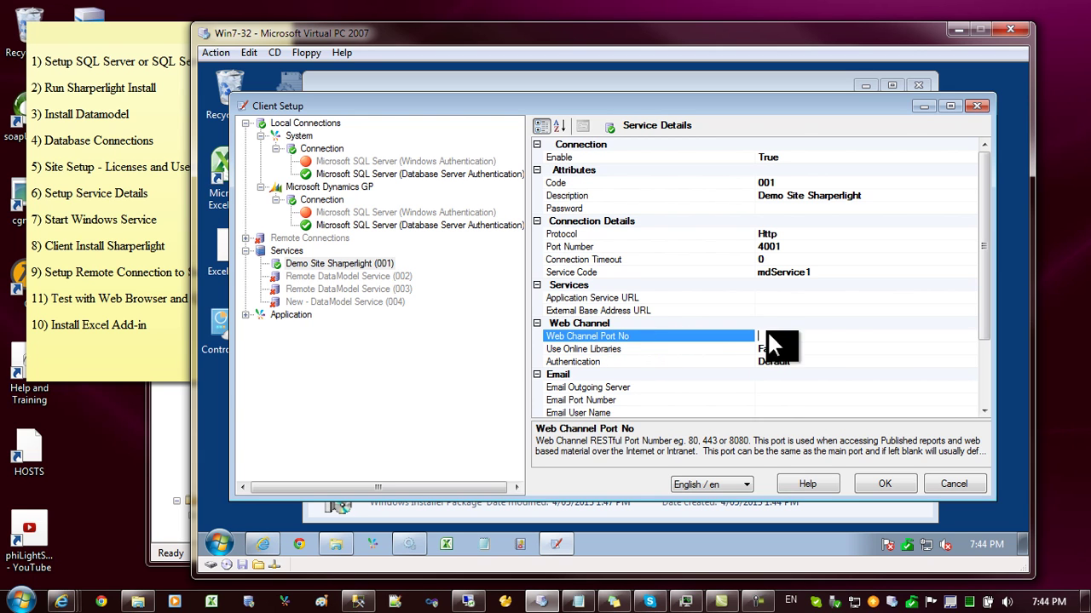
left_click(623, 246)
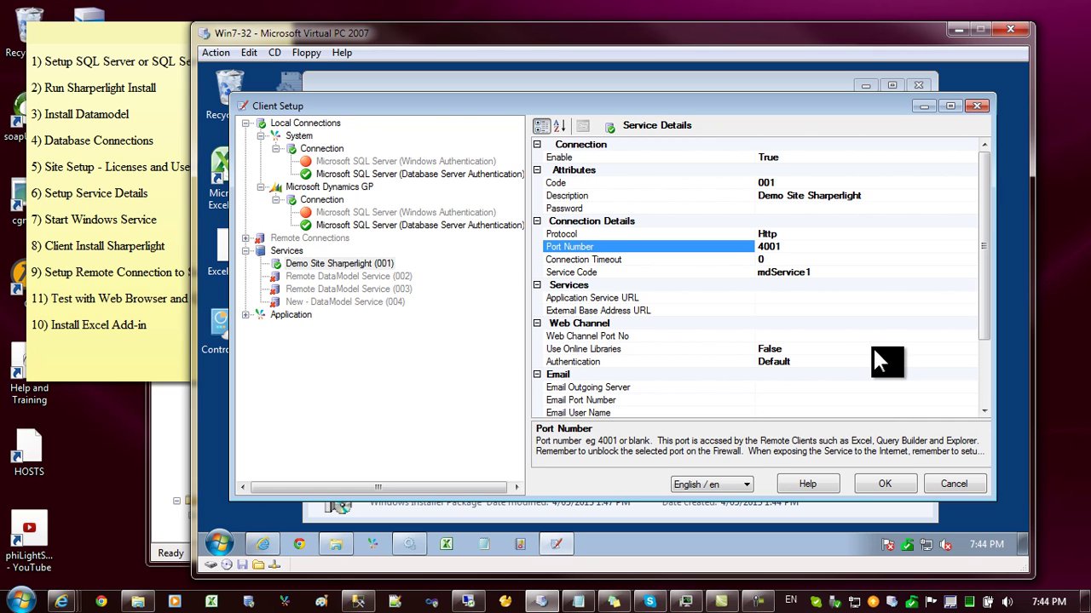
Switch Authentication to NTLM, check Email Outgoing Server, then set Authentication back to Default
left_click(576, 361)
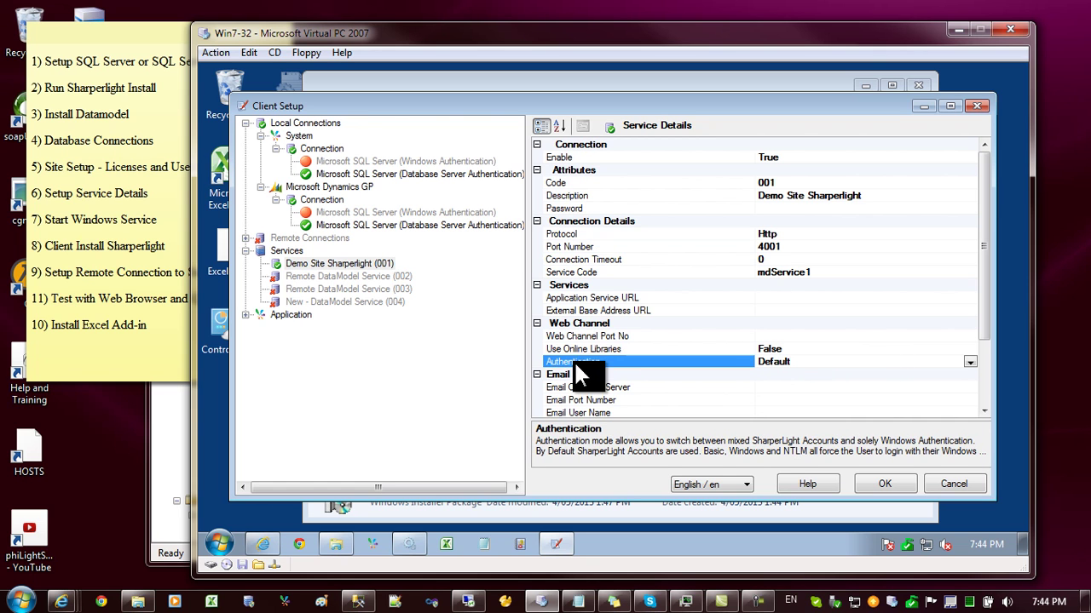
left_click(970, 361)
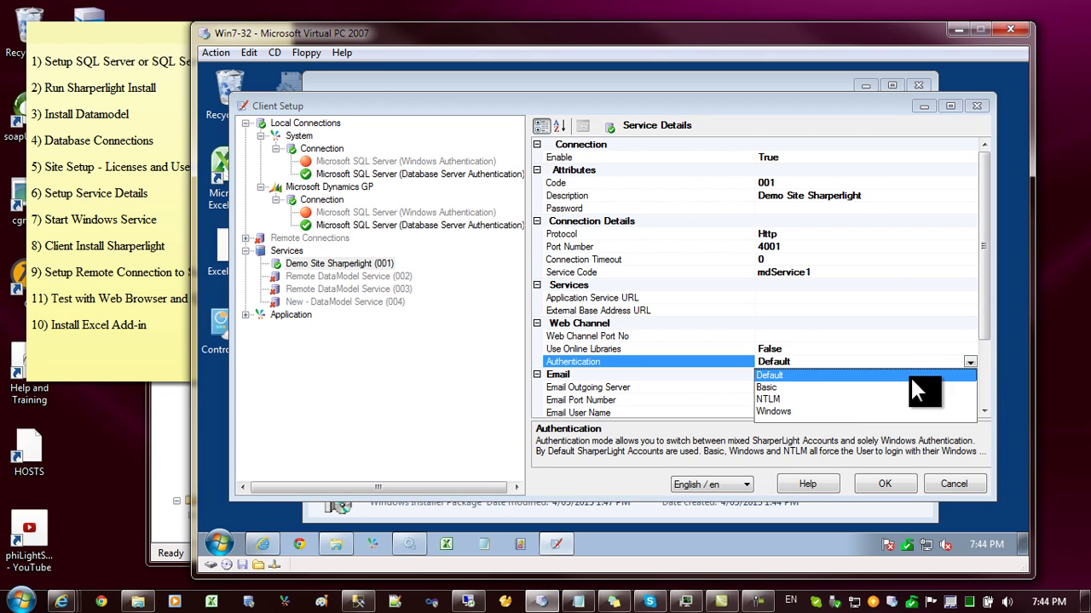
left_click(777, 399)
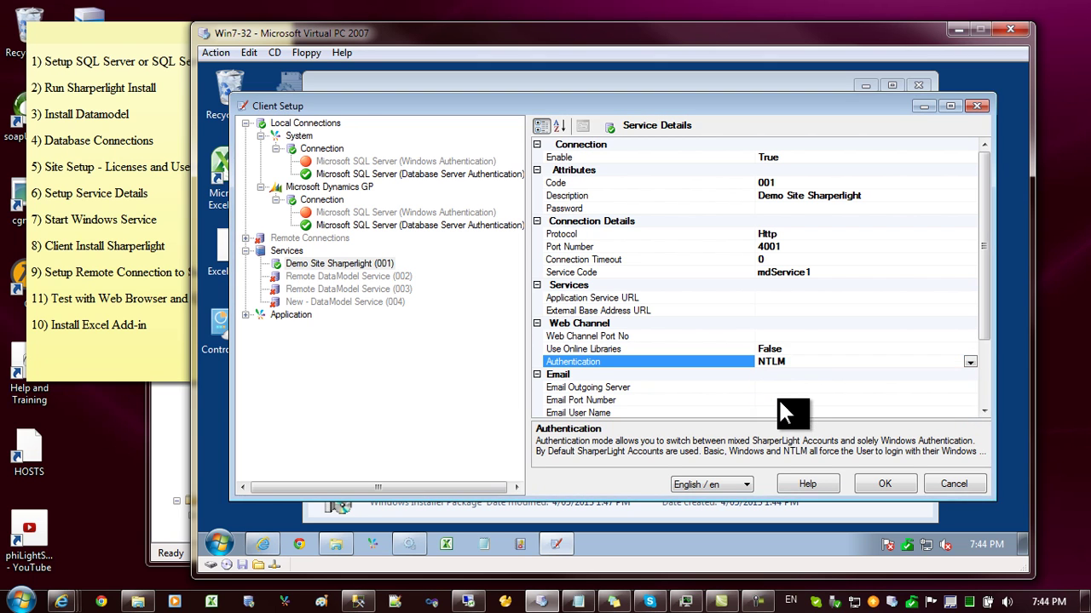
left_click(780, 387)
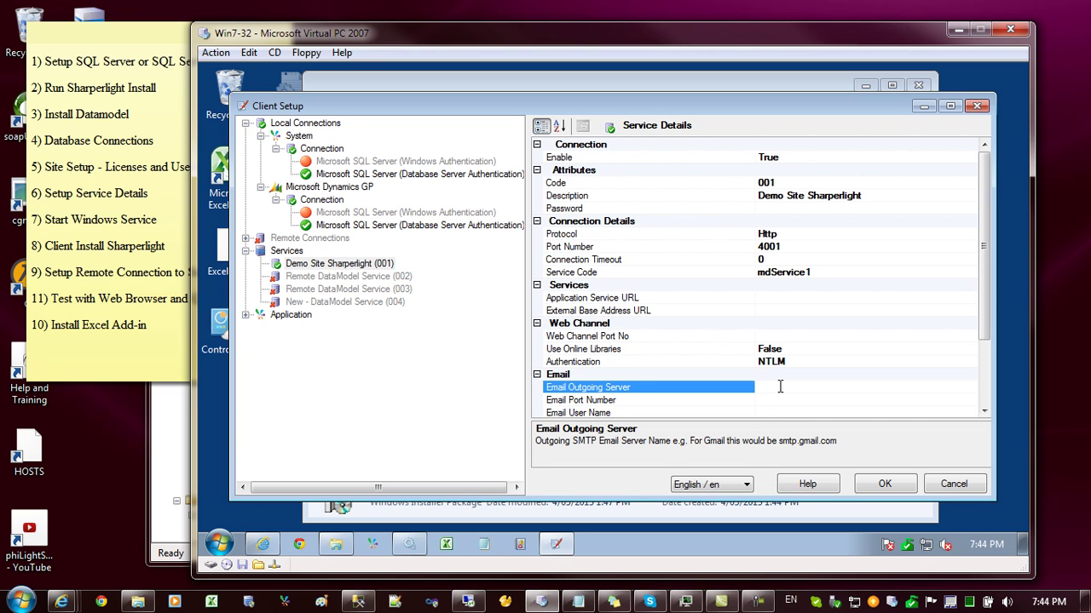
left_click(790, 359)
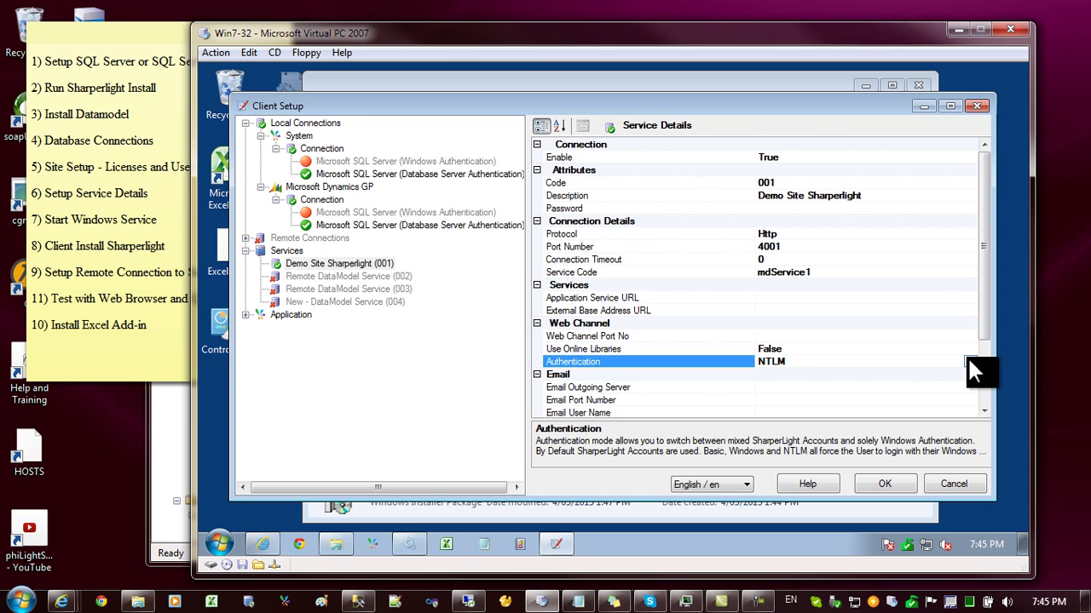
left_click(968, 360)
left_click(772, 375)
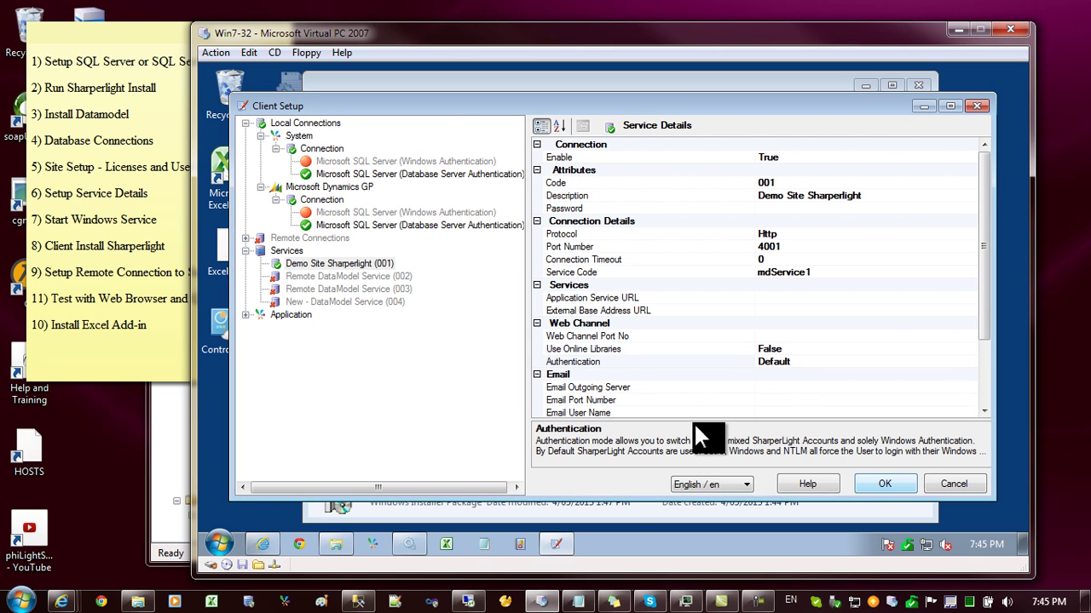
Close Client Setup and refresh Windows Services to show the new SharperLight Service
key("Return")
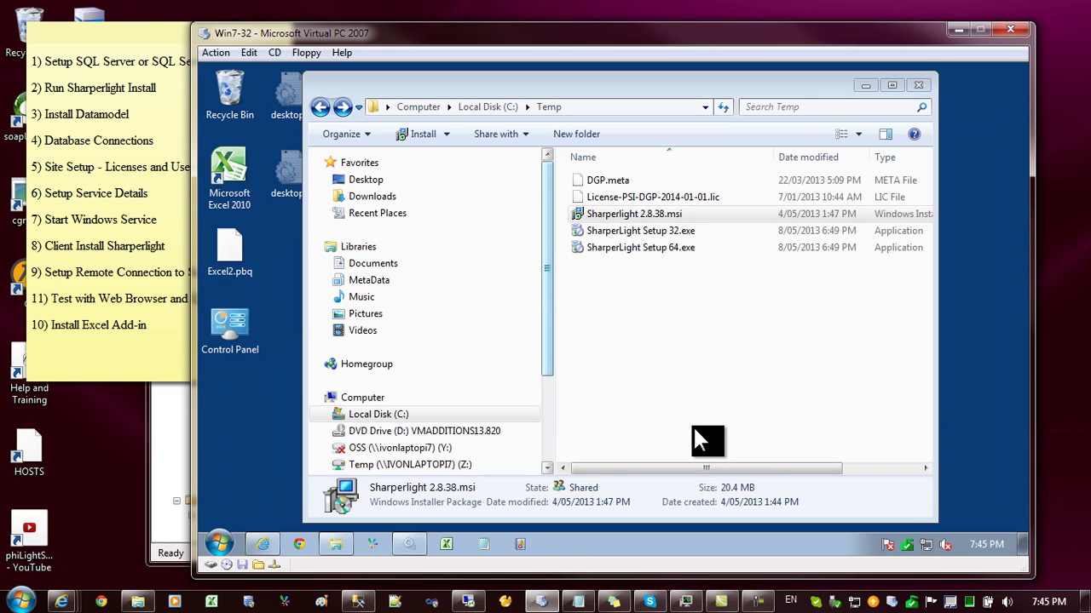
left_click(412, 542)
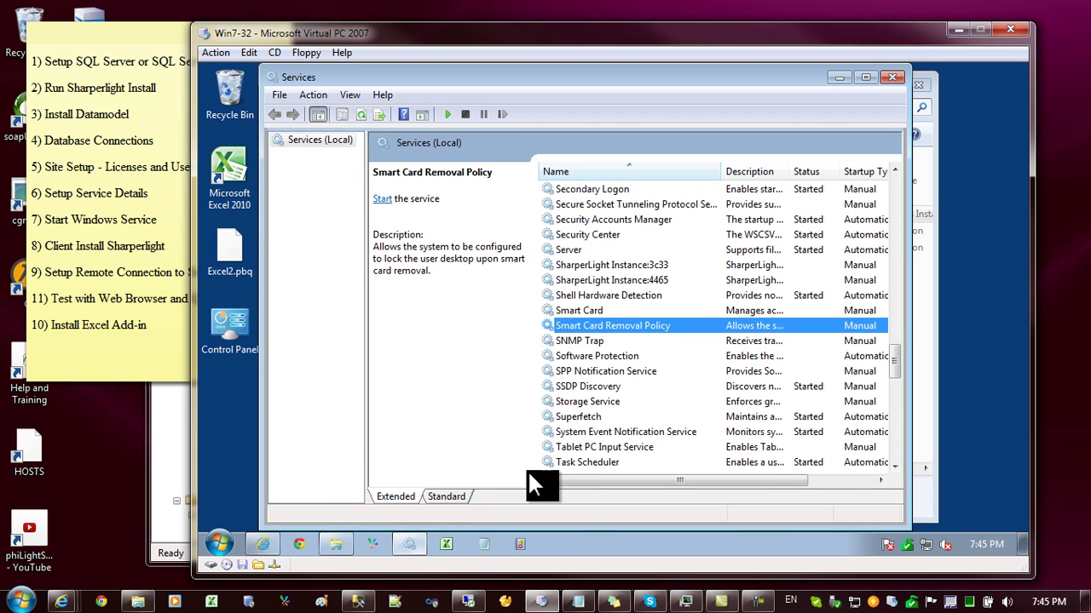
left_click(610, 280)
left_click(615, 295)
right_click(615, 305)
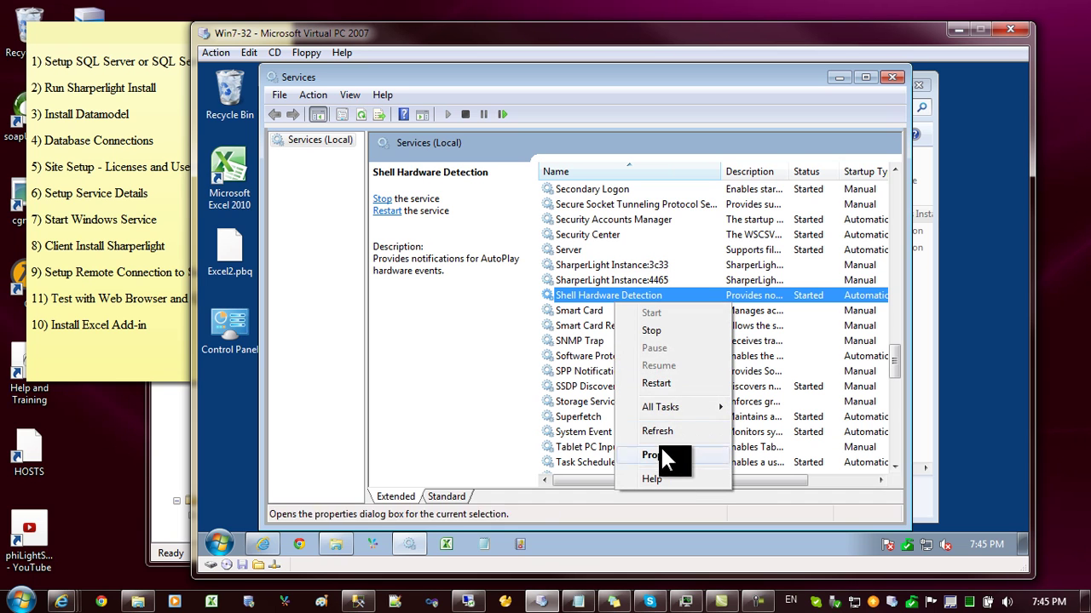
left_click(661, 432)
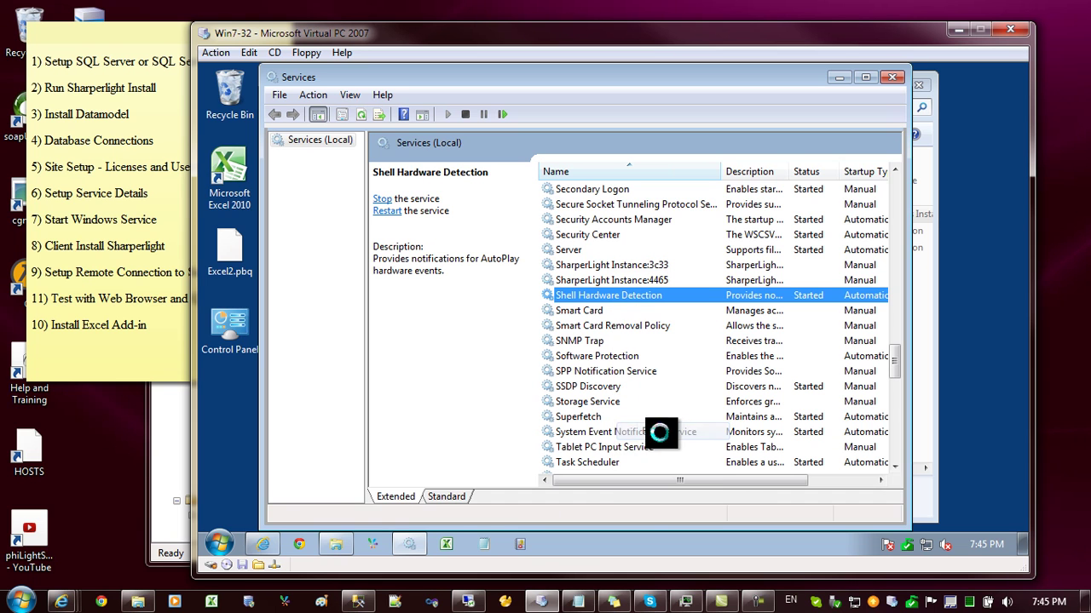
left_click(597, 293)
Launch the Sharperlight Service program and approve the UAC prompt
left_click(219, 543)
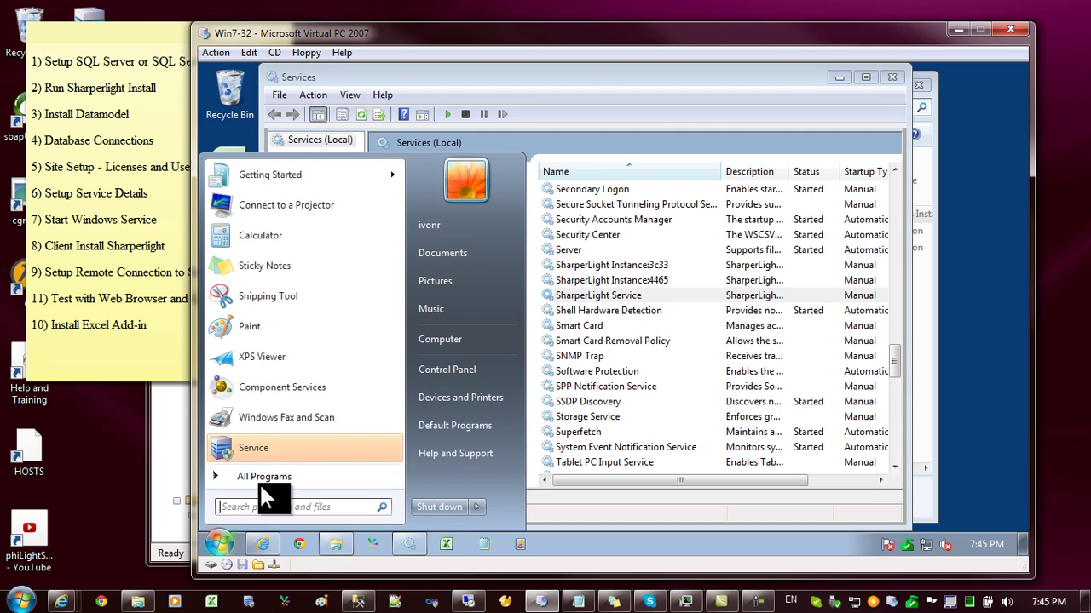
left_click(281, 478)
left_click(256, 418)
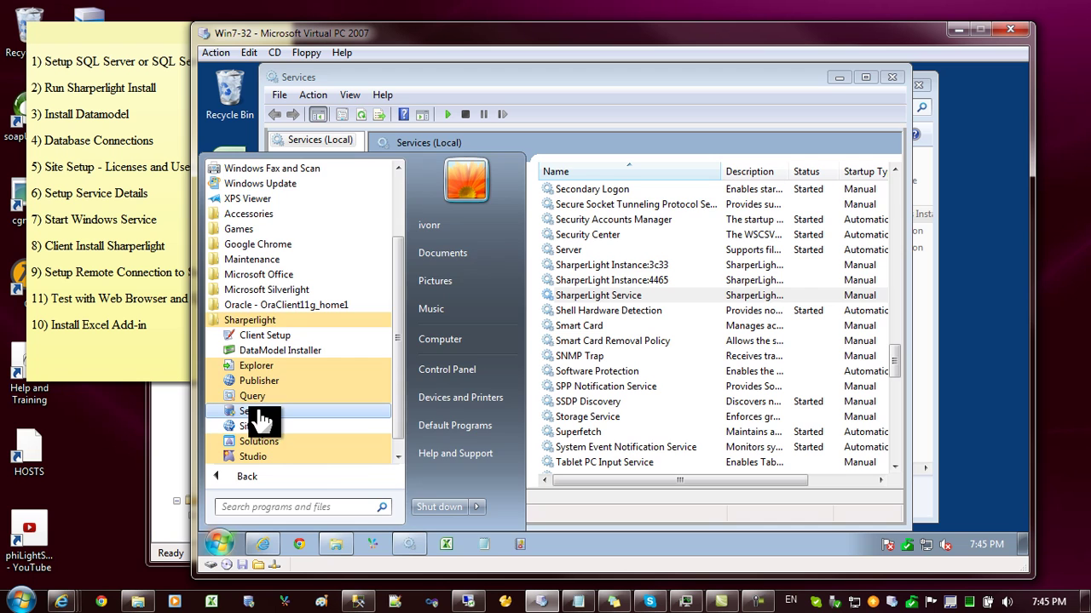
left_click(269, 418)
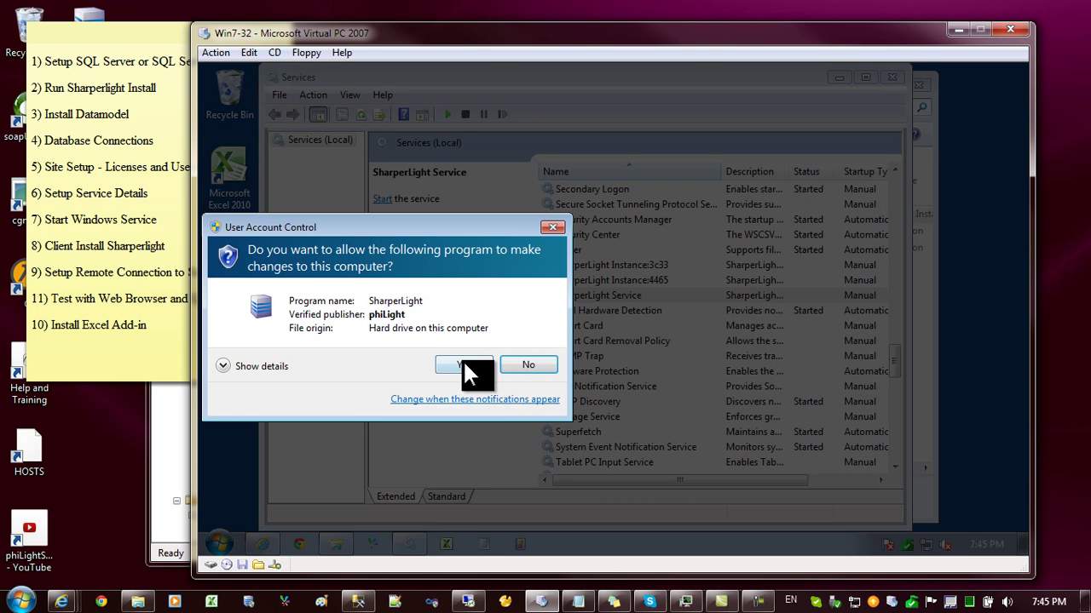
left_click(462, 359)
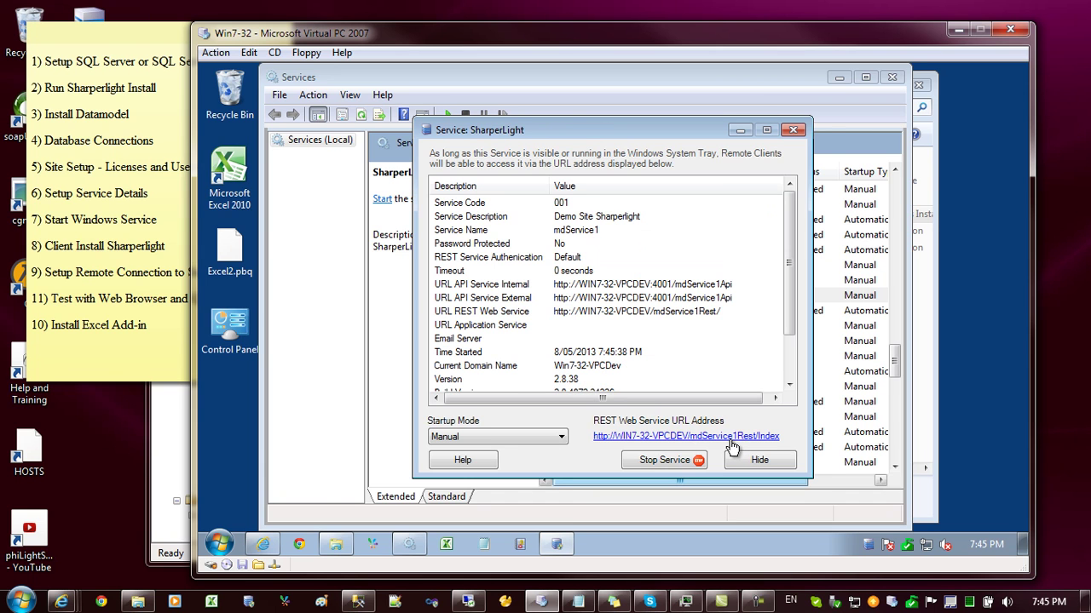
Open the REST Web Service URL in Internet Explorer, then stop the SharperLight service
left_click(731, 439)
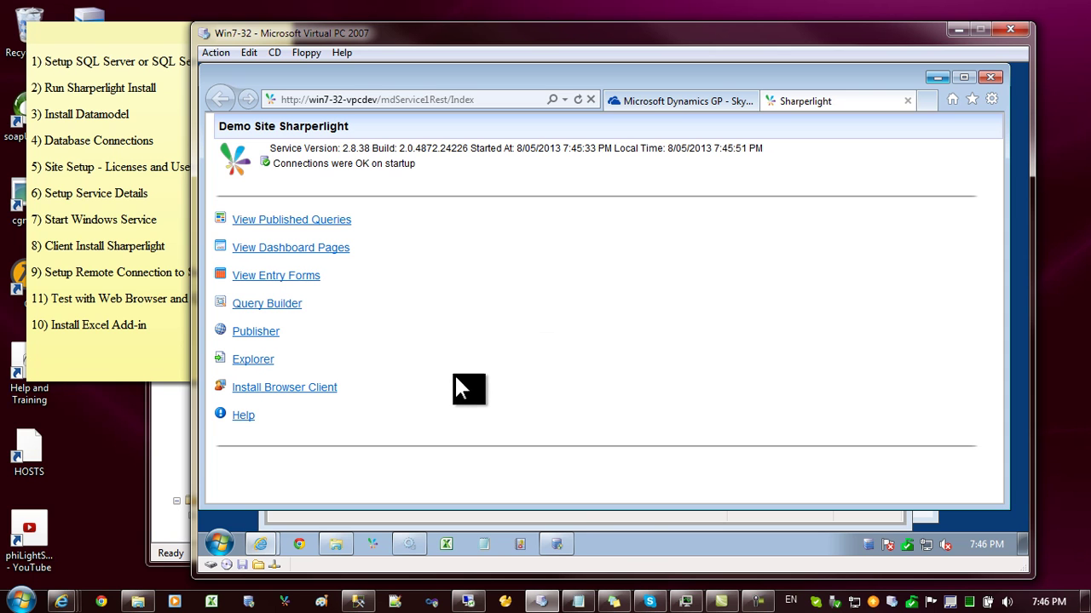
left_click(550, 542)
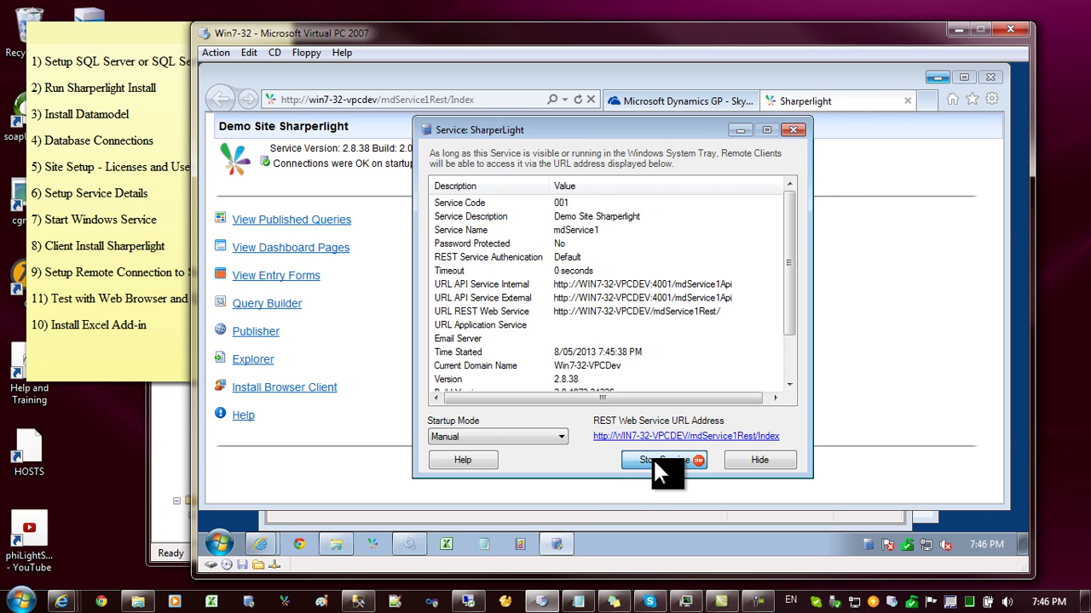
left_click(652, 458)
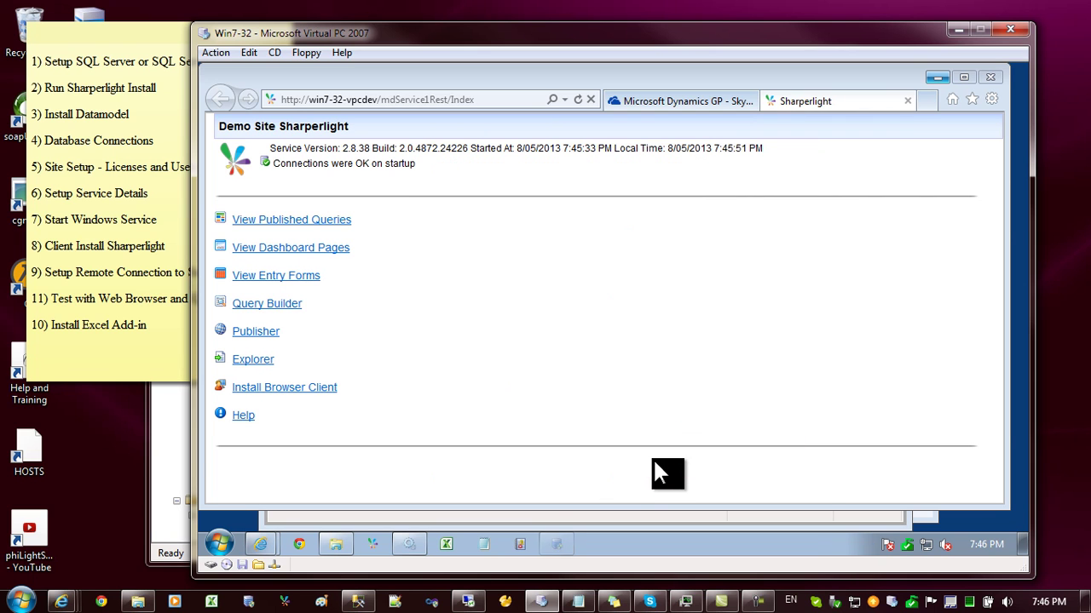
Set the SharperLight Service startup type to Automatic, apply, and check the Log On account
left_click(411, 543)
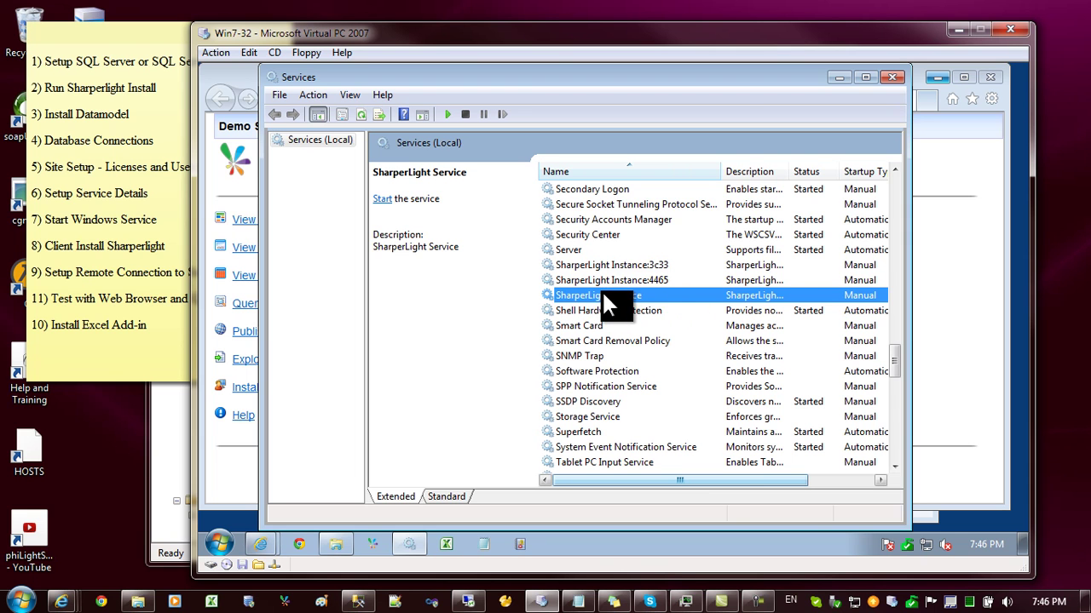
double_click(602, 294)
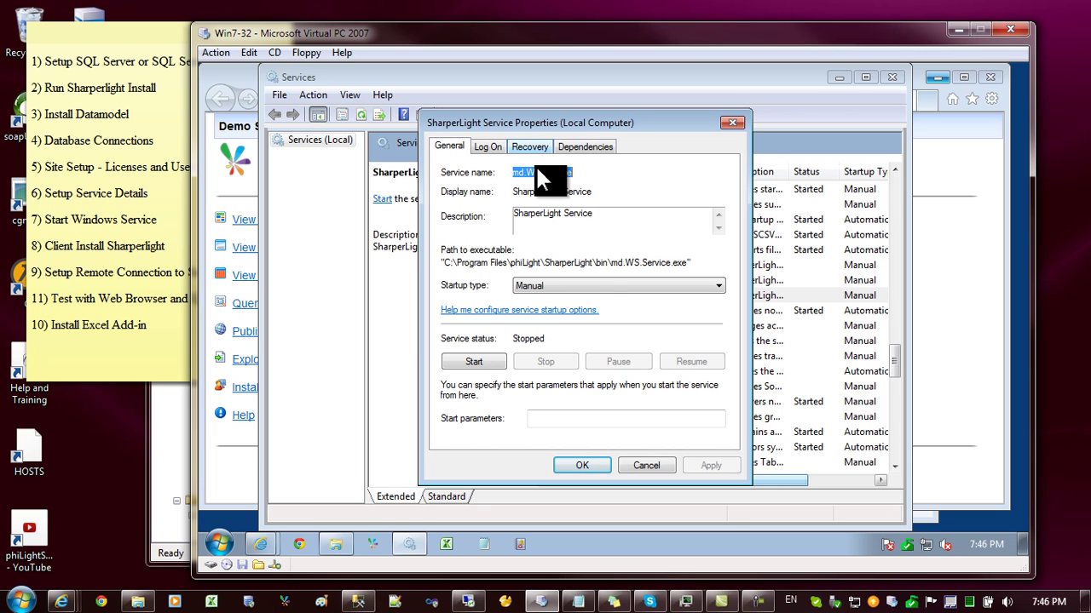
left_click(564, 280)
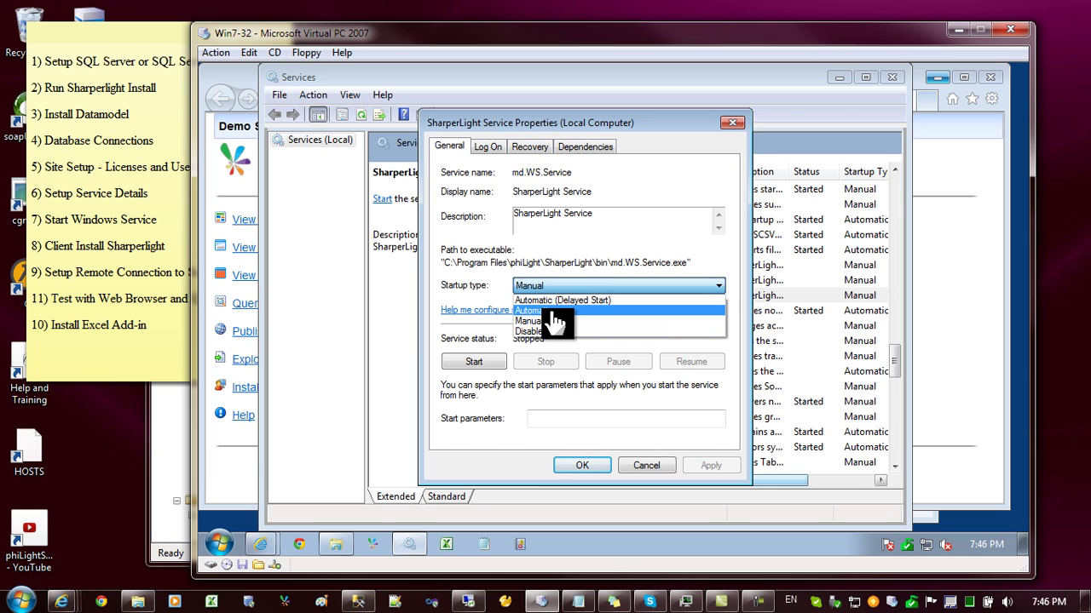
left_click(550, 307)
left_click(711, 460)
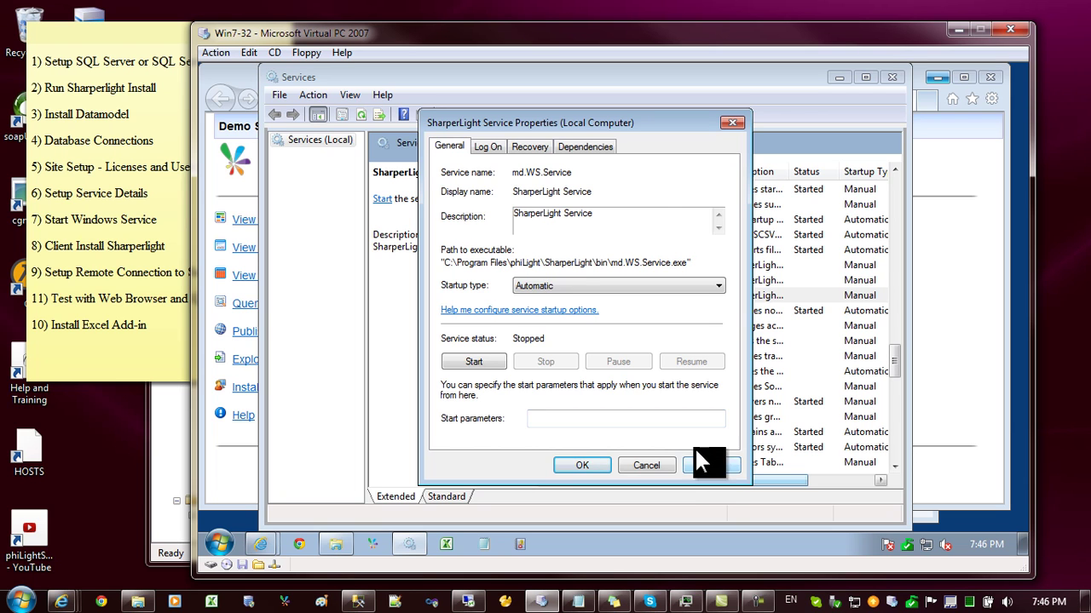
left_click(486, 147)
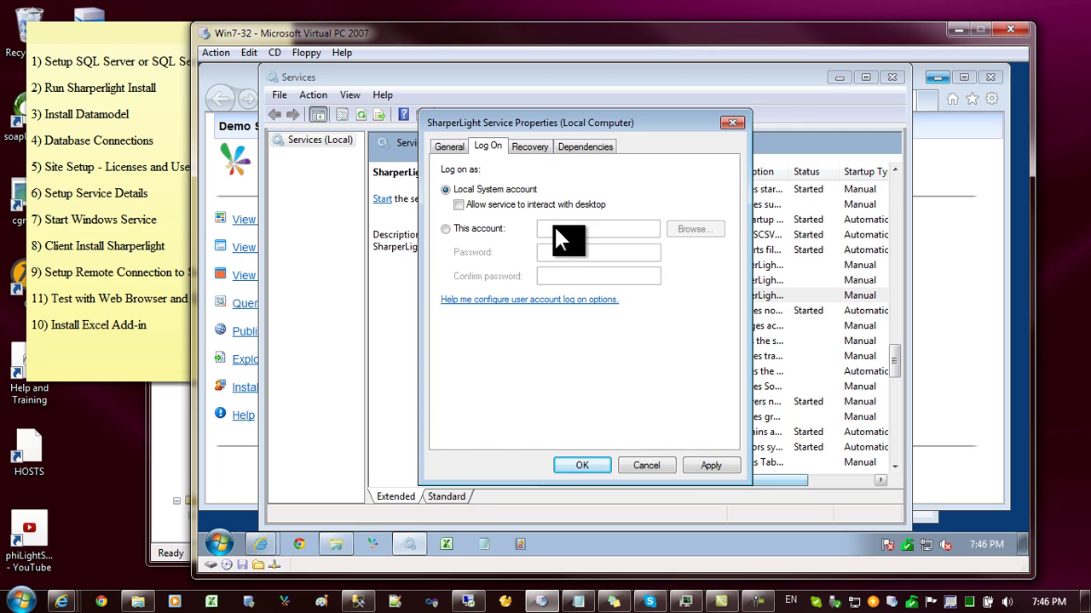
key("Return")
Start the SharperLight Service and switch back to the Demo Site Sharperlight page
right_click(586, 297)
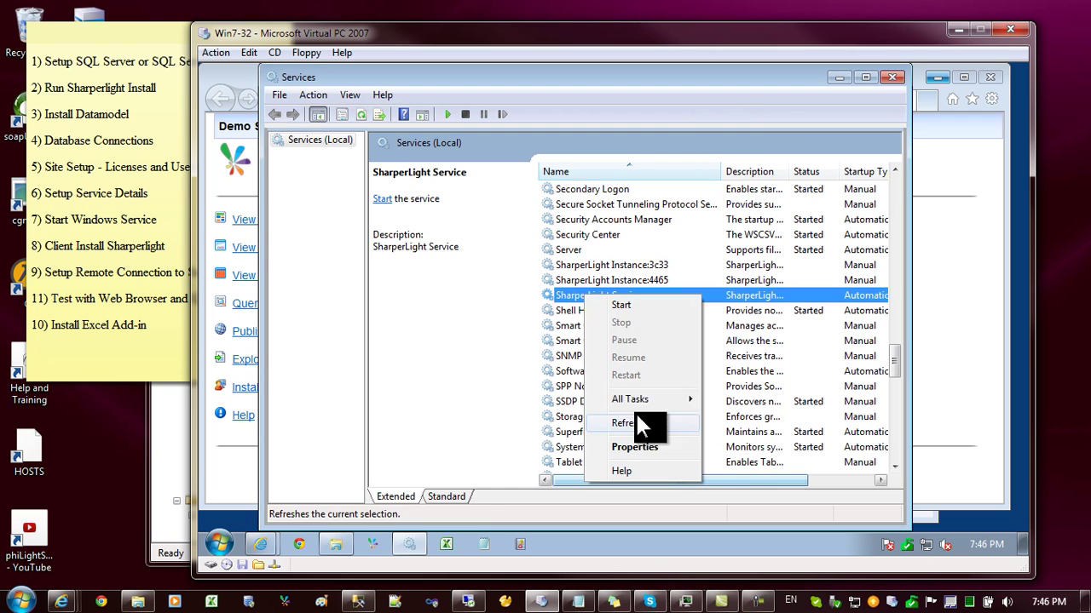
left_click(621, 305)
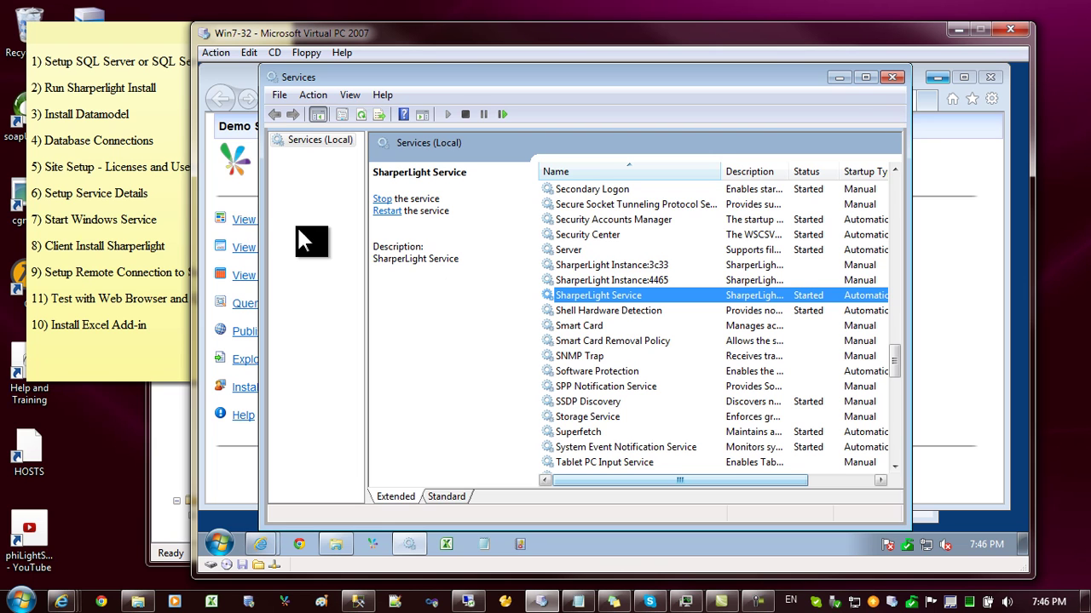
left_click(215, 163)
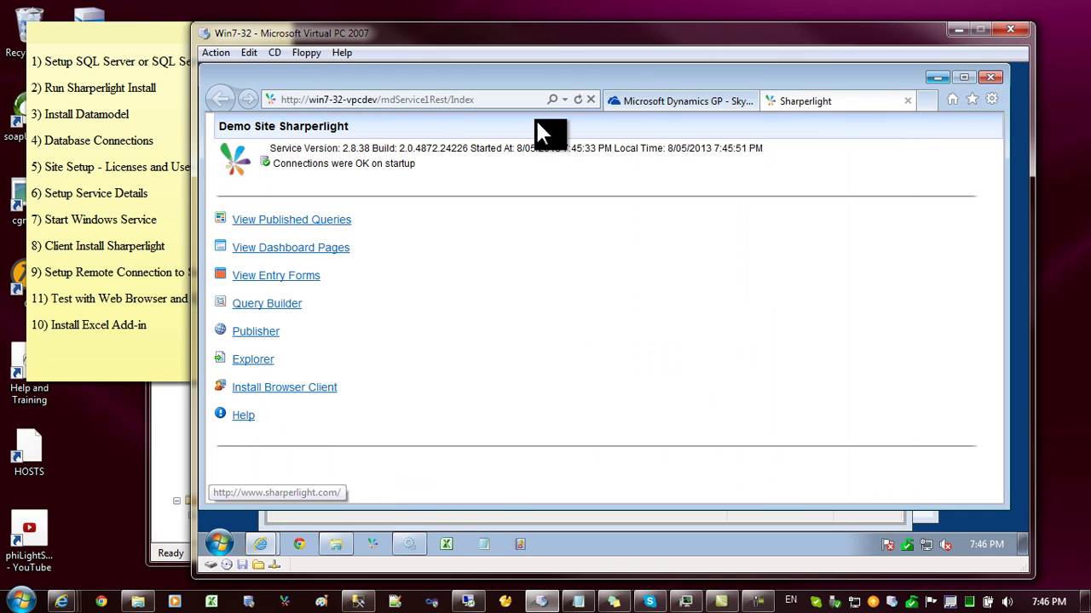
Refresh the service page and check the 'Connections were OK on startup' message
left_click(577, 99)
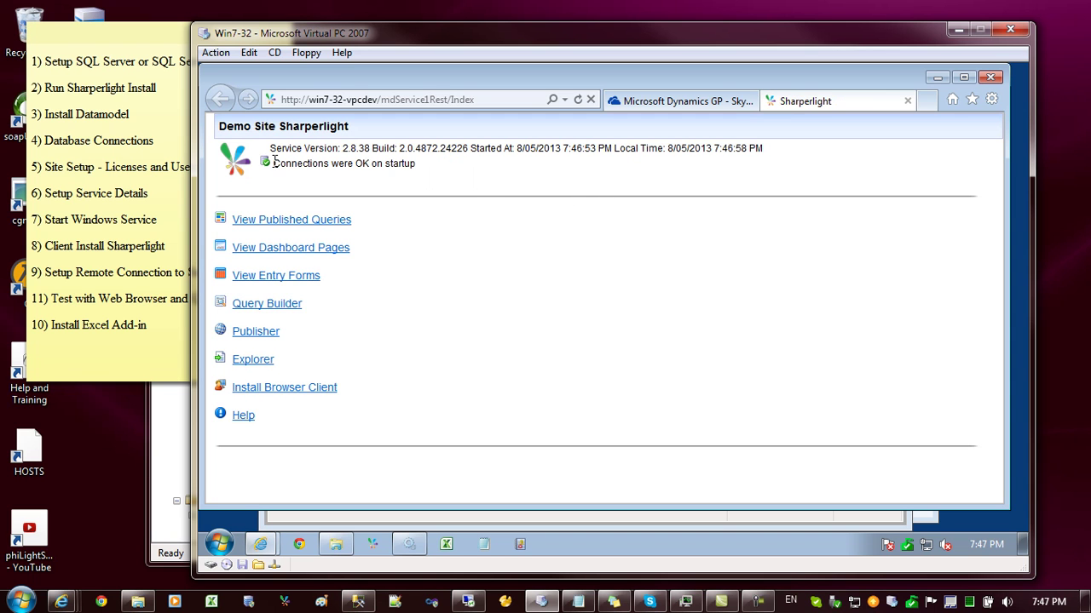
left_click_drag(274, 162, 426, 165)
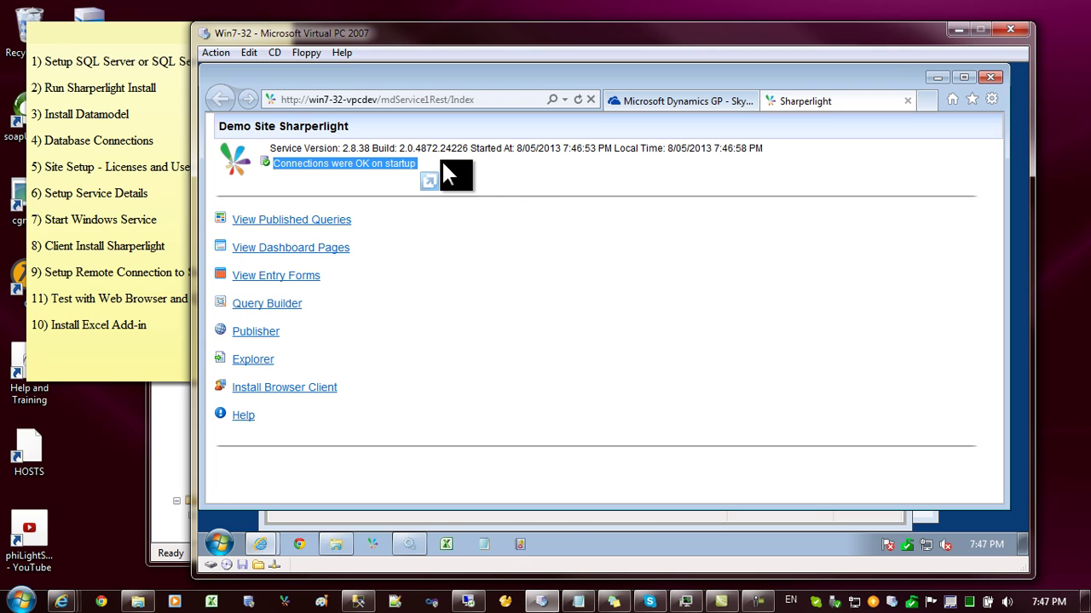
left_click(512, 182)
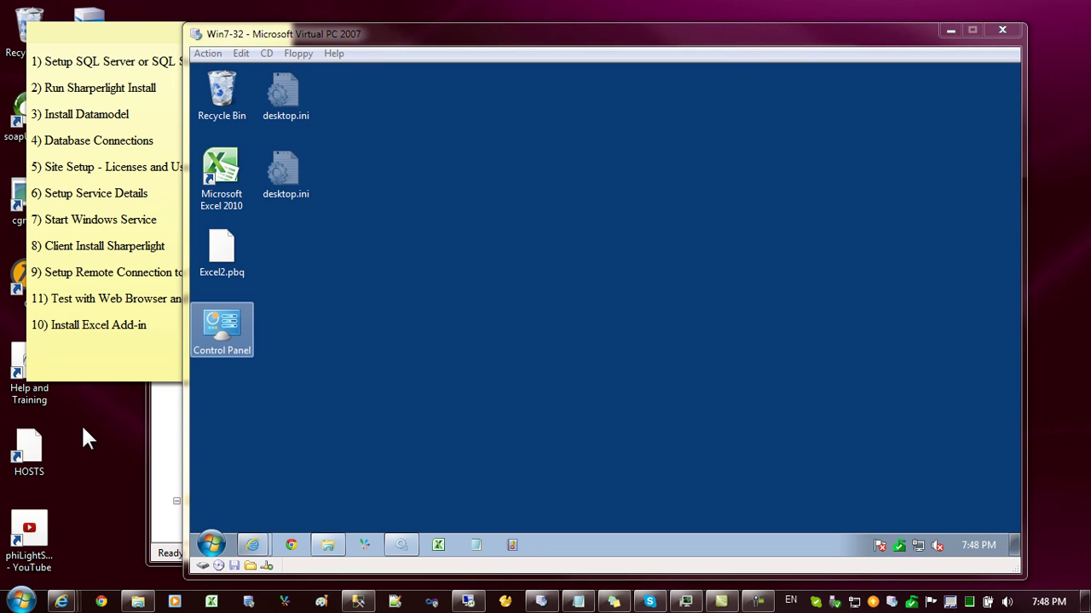
Restore the Remote Desktop session and paste the SharperLight 2.8.38 installer onto its desktop
left_click(529, 189)
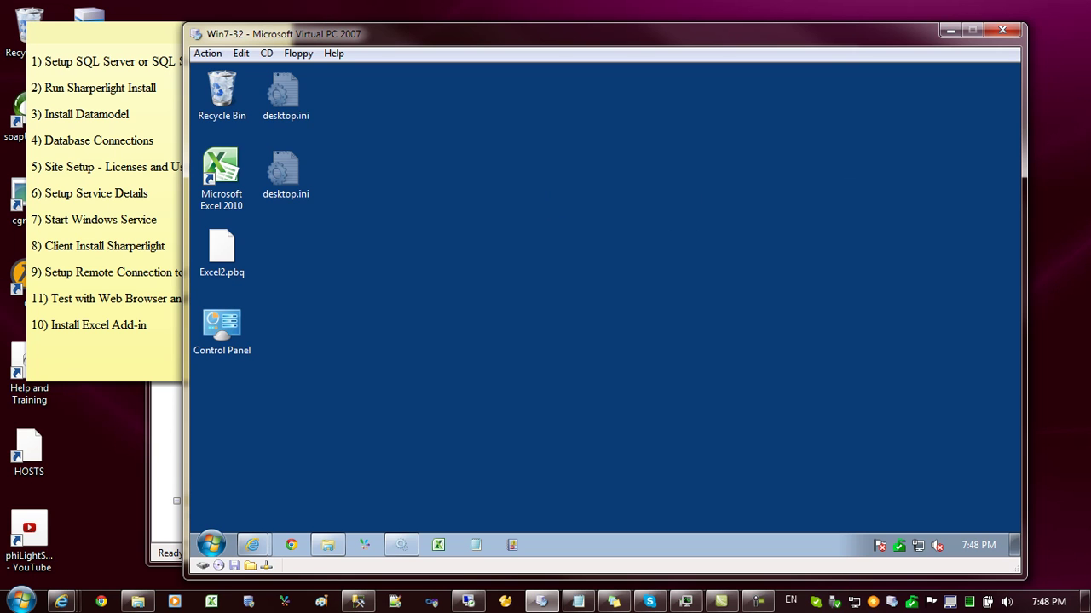
left_click(468, 602)
left_click_drag(468, 78, 358, 51)
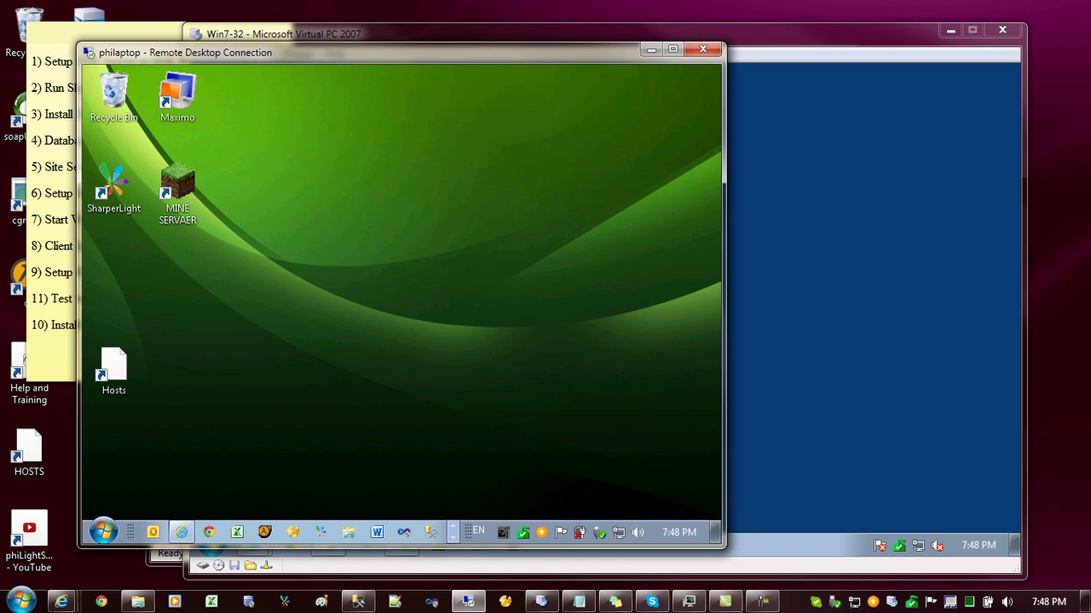
key("ctrl+v")
Run SharperLight 2.8.38.msi, accept the licence, and install with default options and folder
double_click(135, 277)
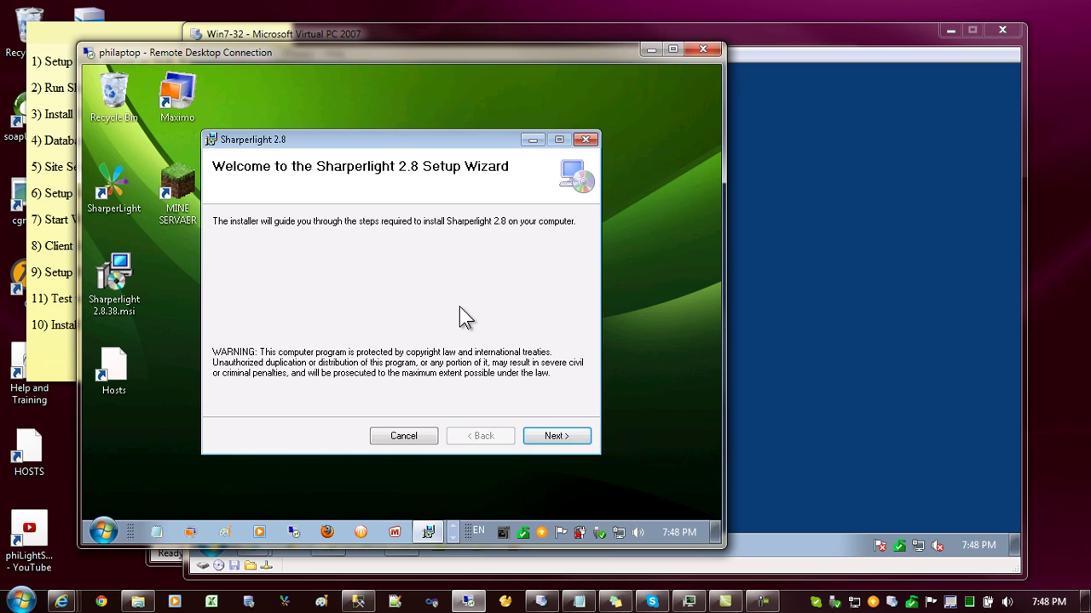
left_click(552, 437)
left_click(397, 404)
left_click(557, 437)
left_click(556, 435)
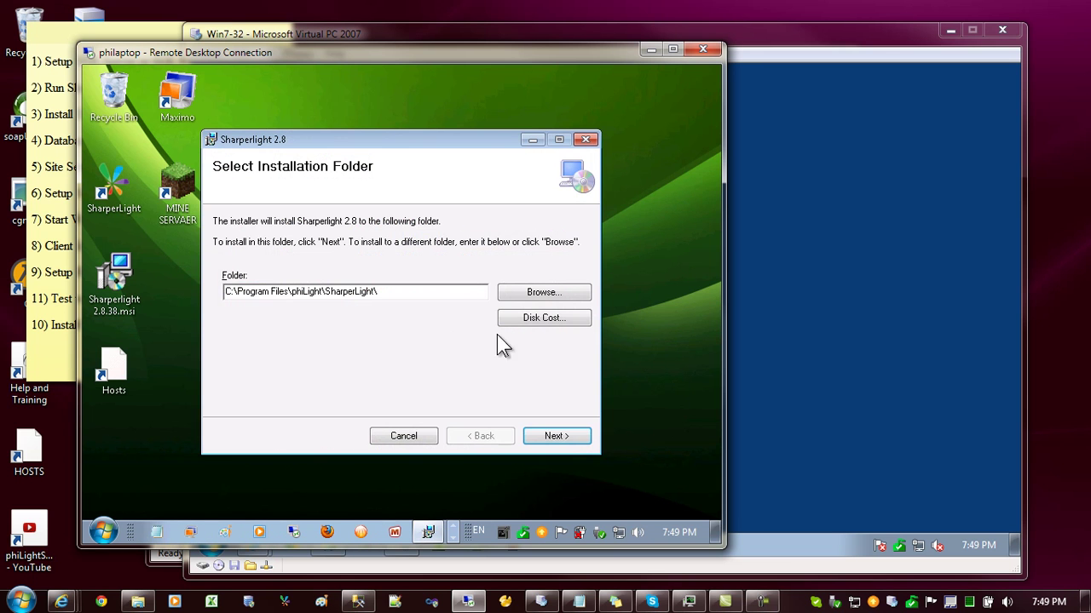
left_click(558, 440)
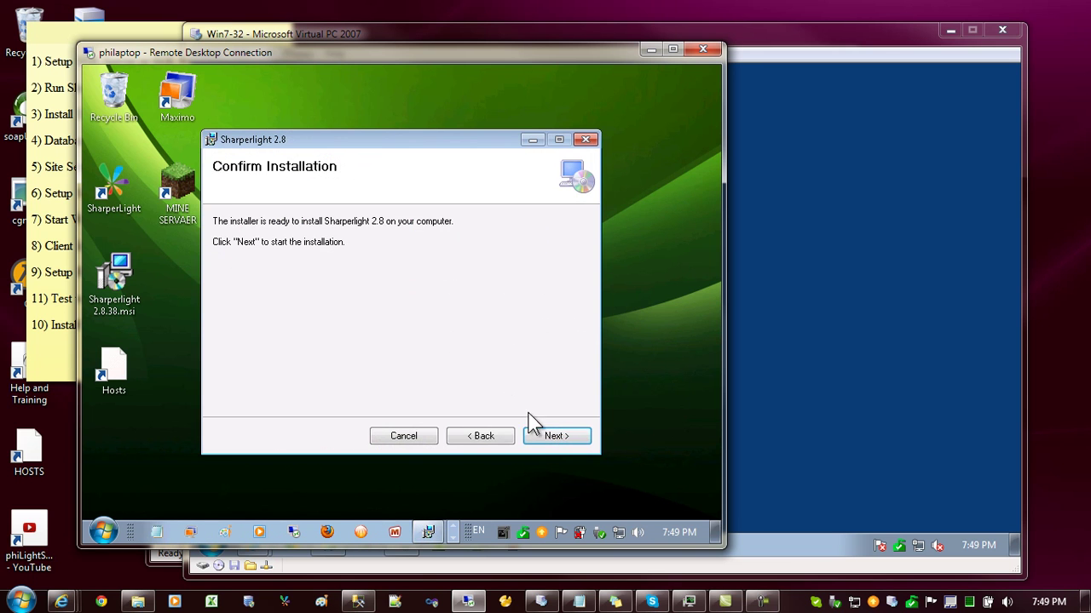
left_click(550, 438)
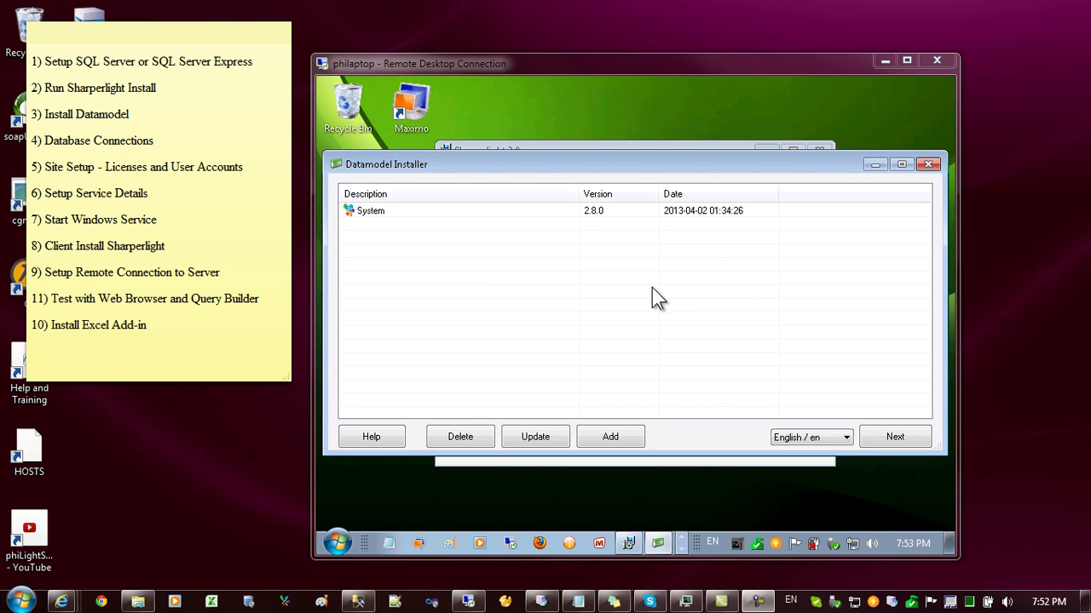
Continue past the Datamodel Installer and disable Local Connections in Client Setup
left_click(895, 437)
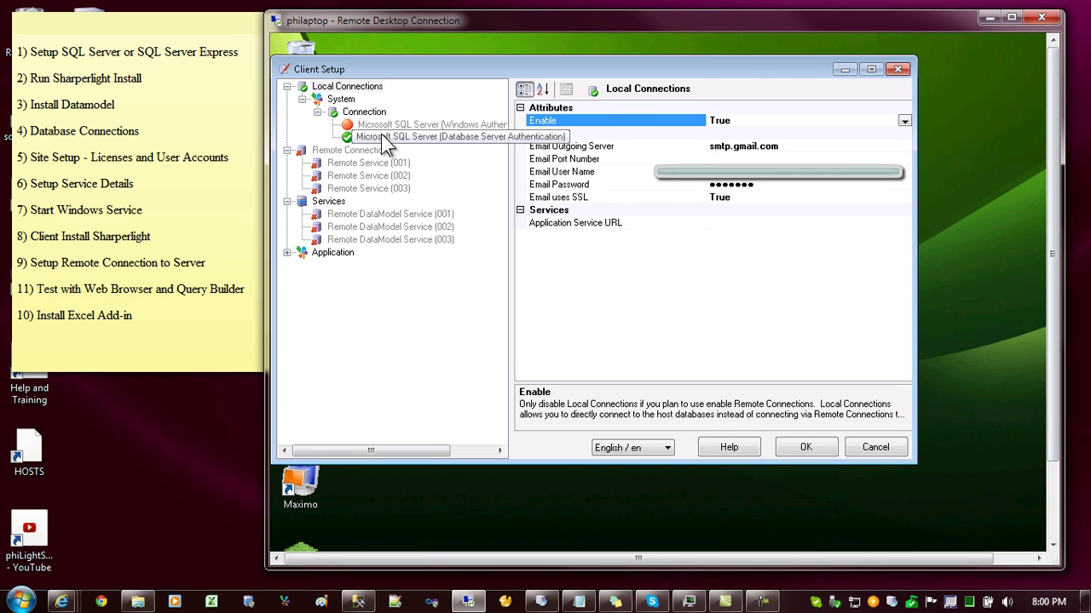
right_click(324, 89)
left_click(356, 97)
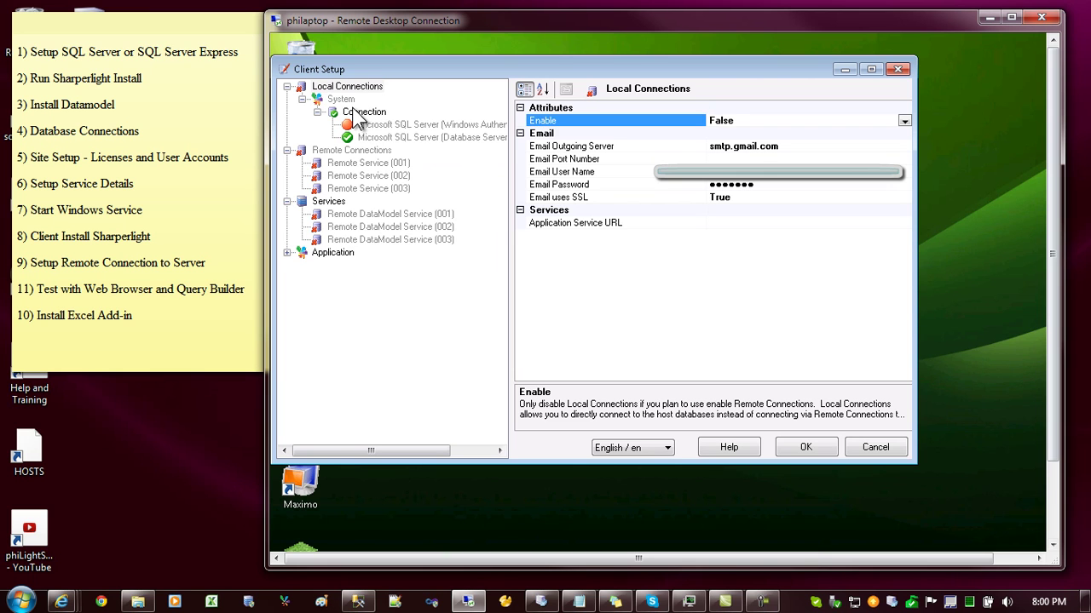
Enable Remote Service (001), set Server Name to win7-32-vpcdev, and check port 4001
left_click(336, 151)
left_click(361, 167)
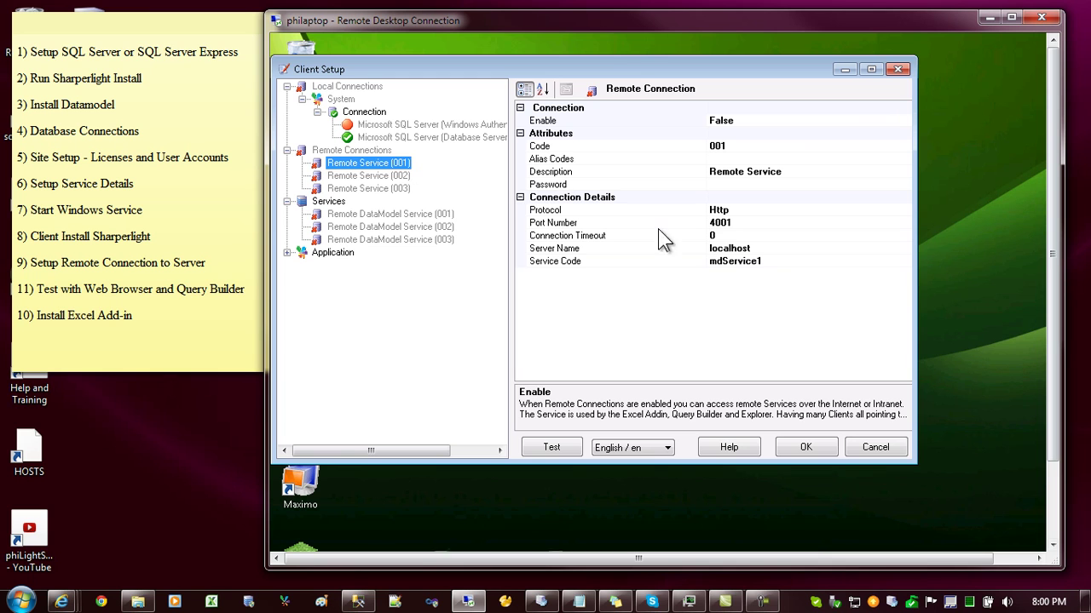
left_click(761, 248)
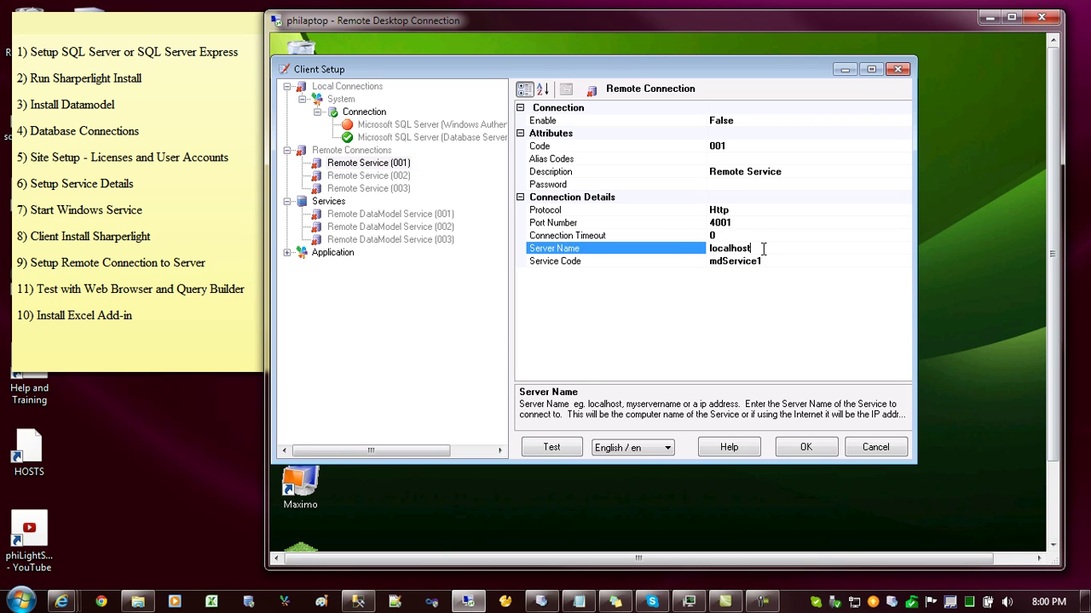
right_click(398, 164)
left_click(433, 177)
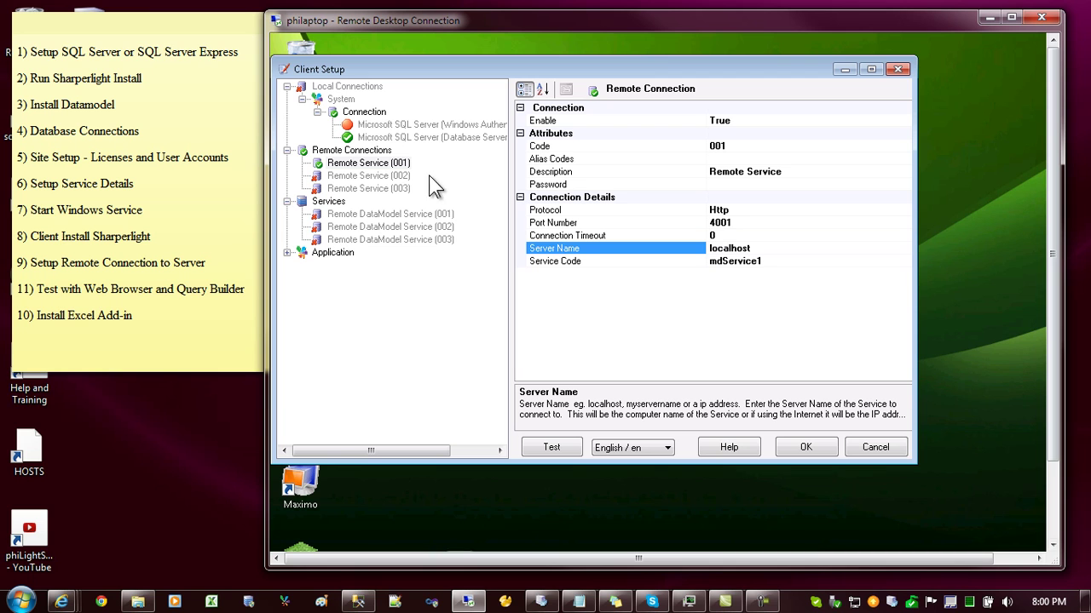
double_click(757, 249)
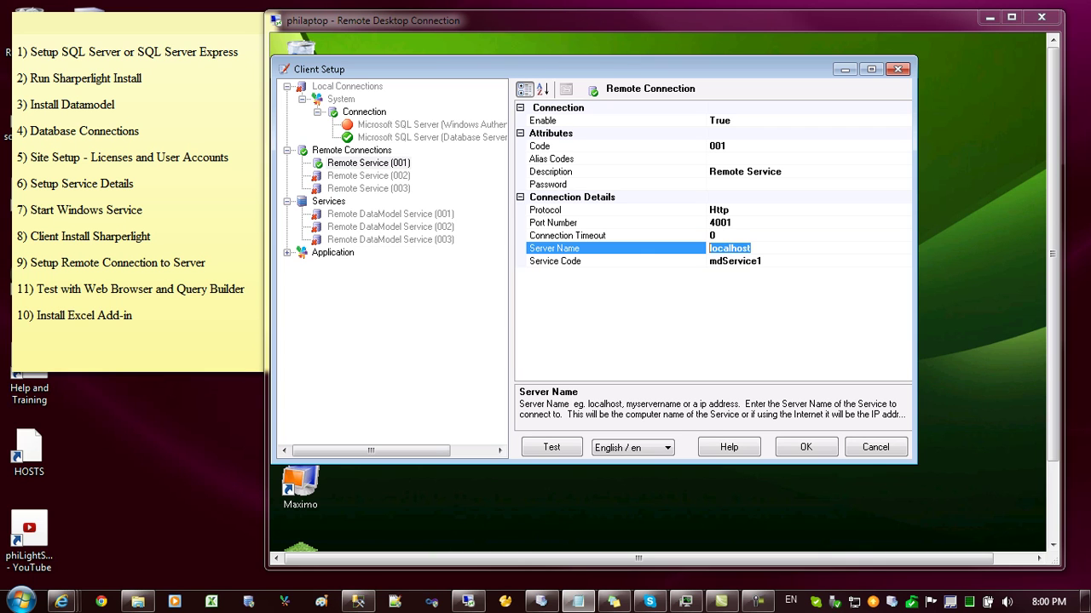
type("win7-32-vpcdev")
left_click(730, 263)
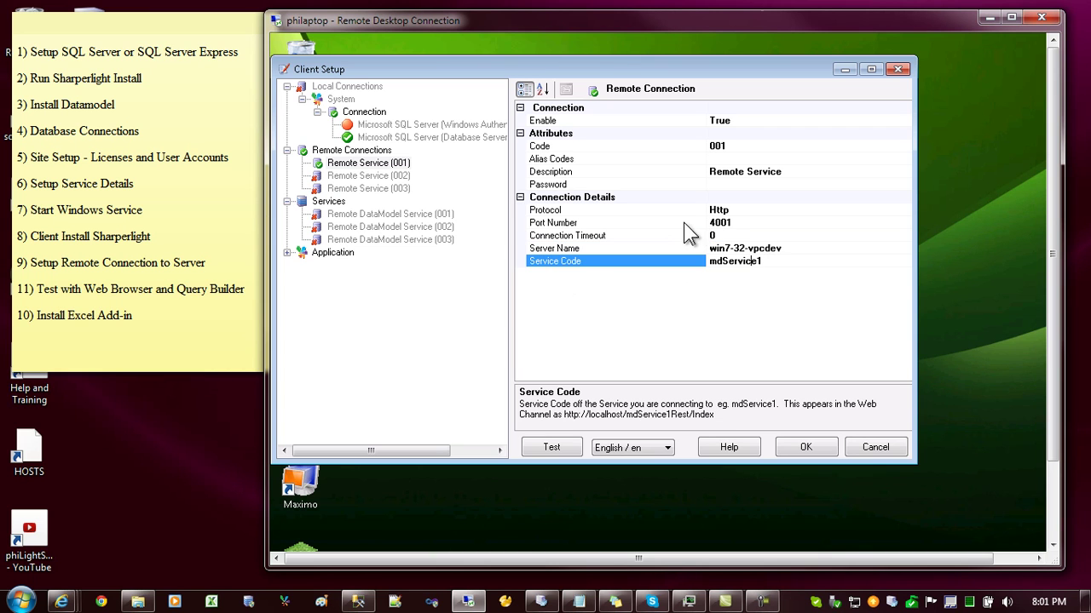
left_click(730, 223)
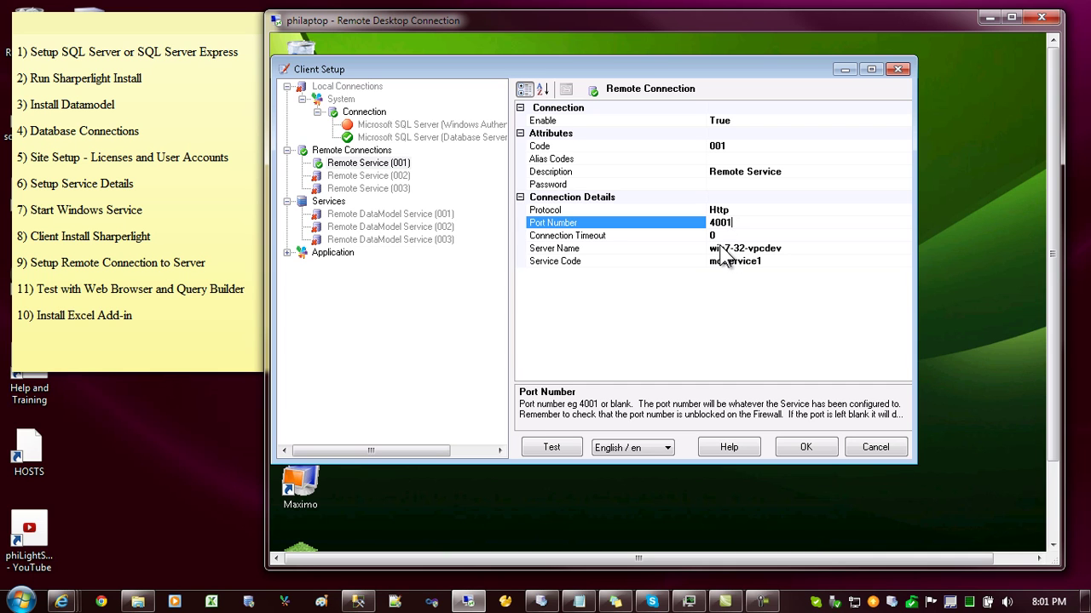
Run the Remote Service communication test, which reports 251.50 packets per second
left_click(557, 446)
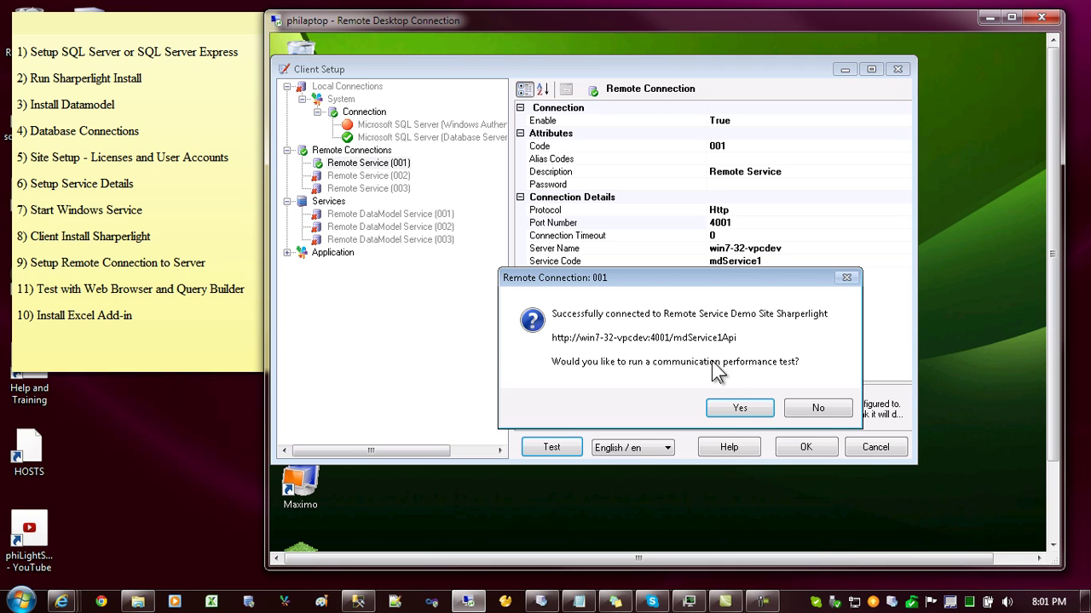
left_click(740, 409)
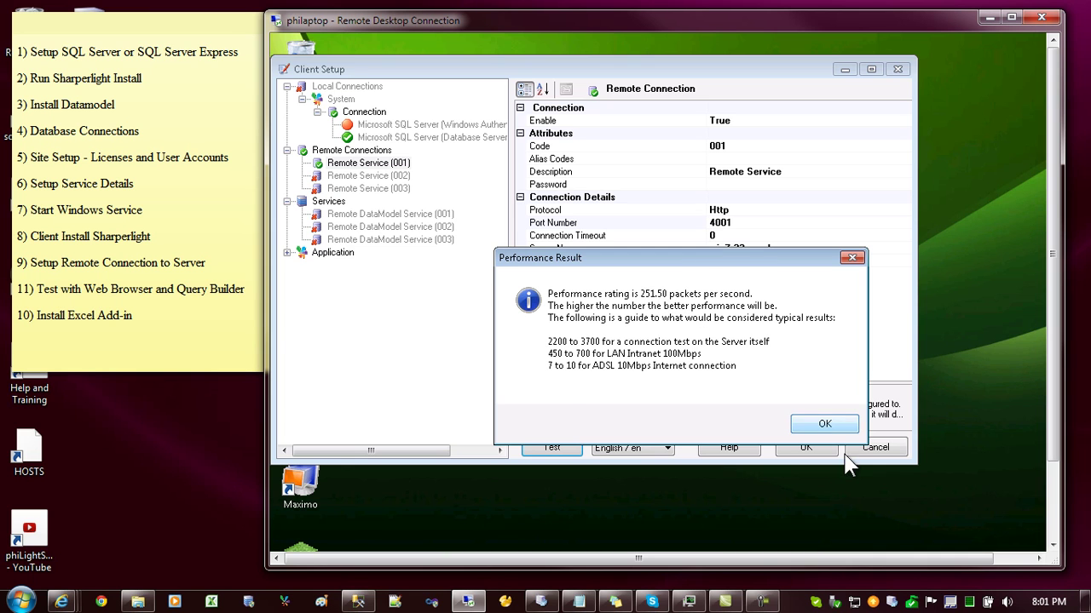
left_click(825, 423)
Review the Remote Service (001) and Local Connections settings, then accept them to finish installing
right_click(351, 163)
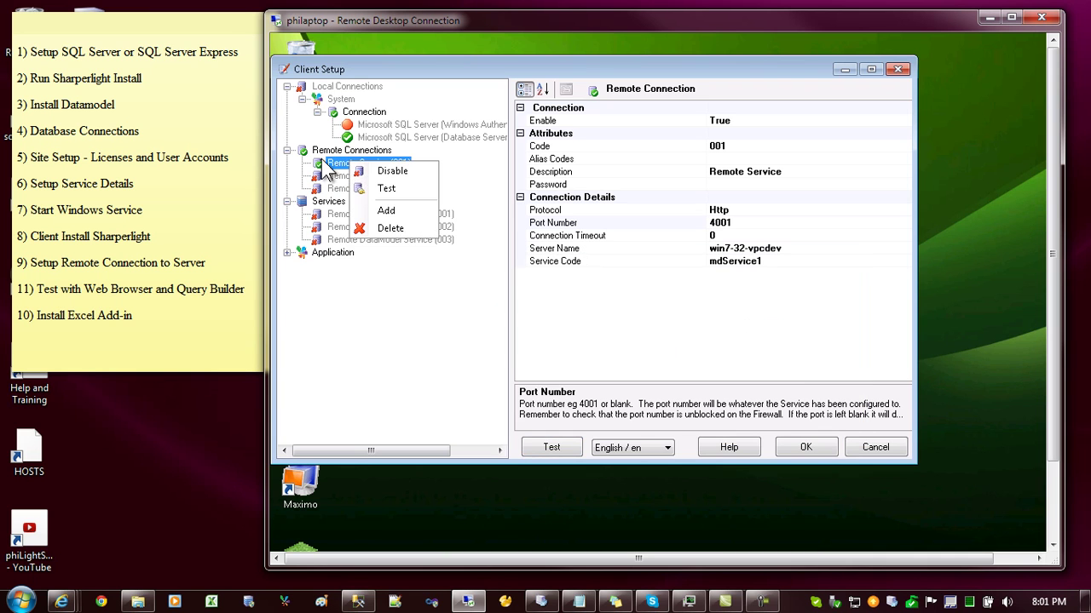
left_click(317, 152)
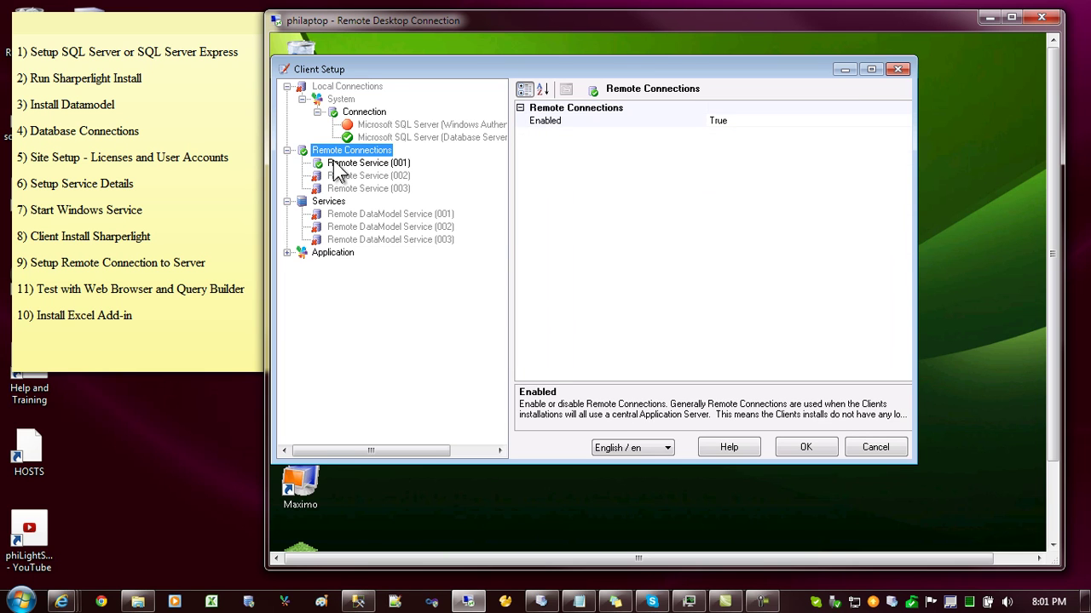
left_click(337, 165)
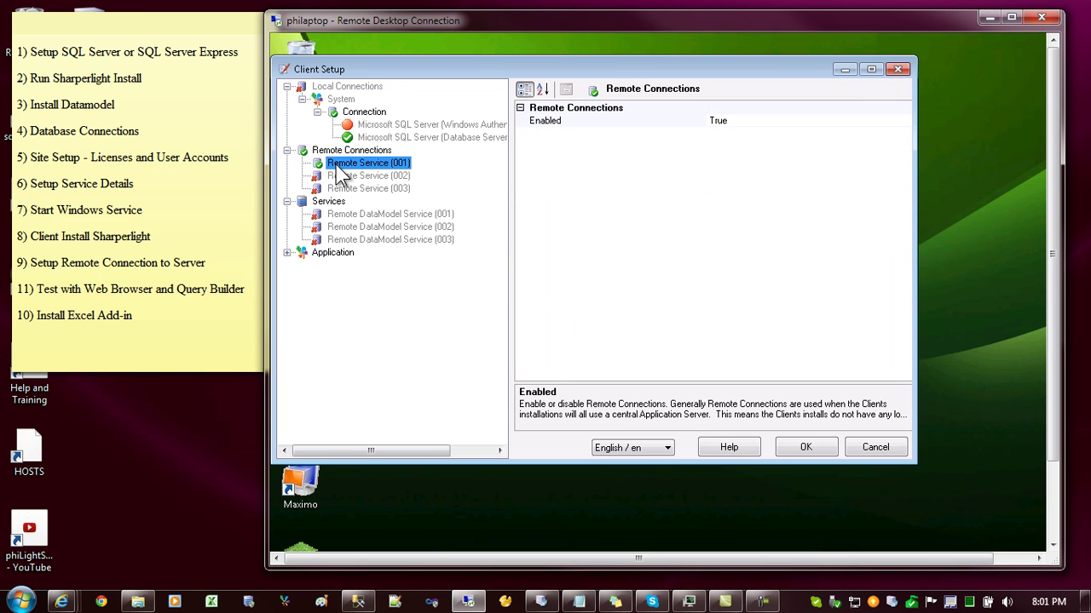
left_click(340, 87)
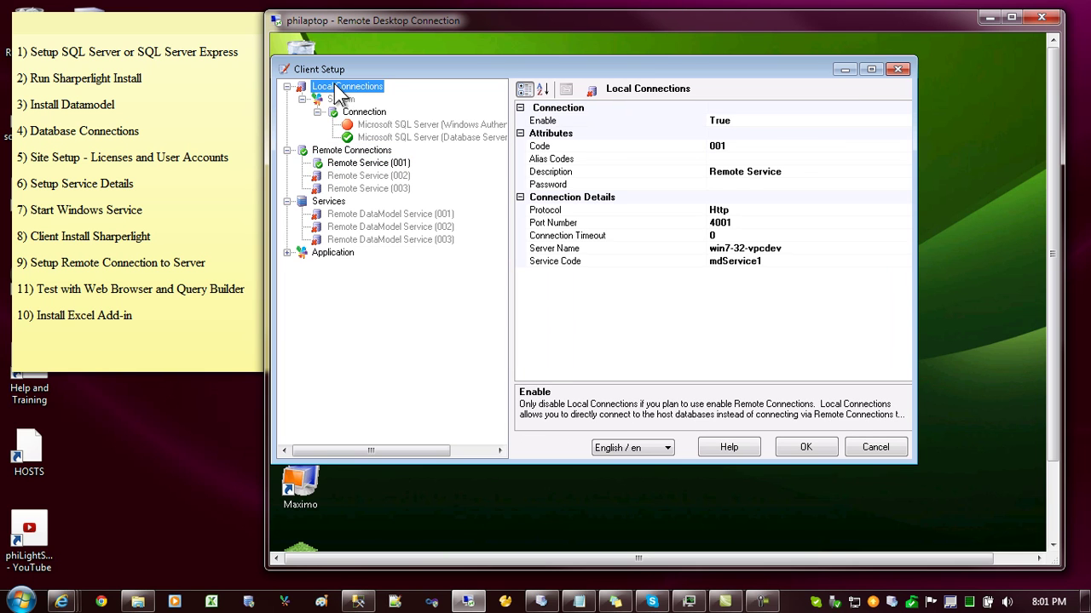
left_click(804, 443)
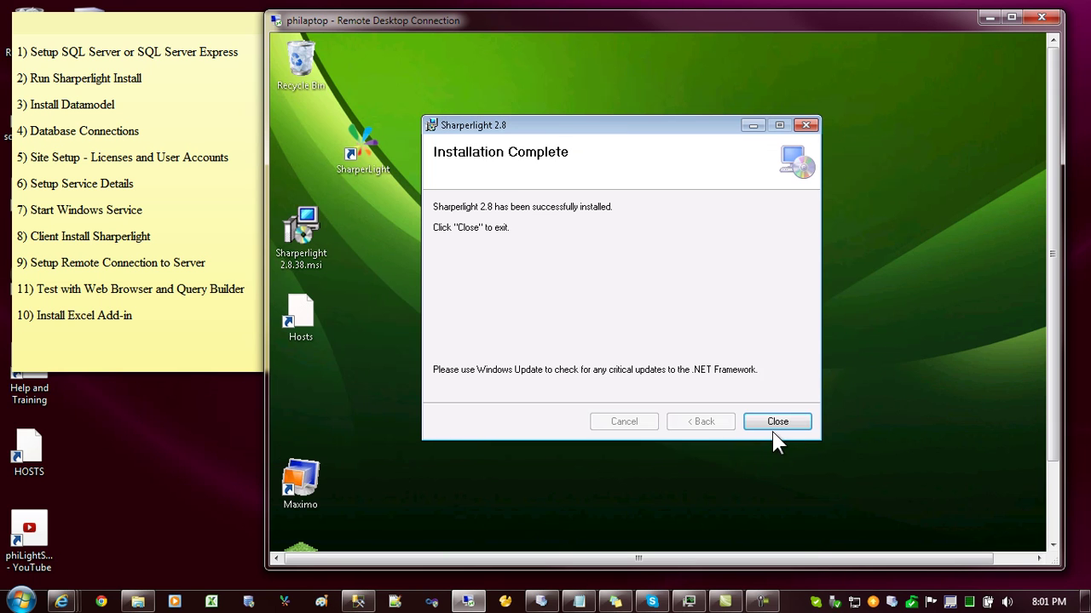
Close the installer and start SharperLight > Query from All Programs, opening the 2.8.38 login
left_click(777, 422)
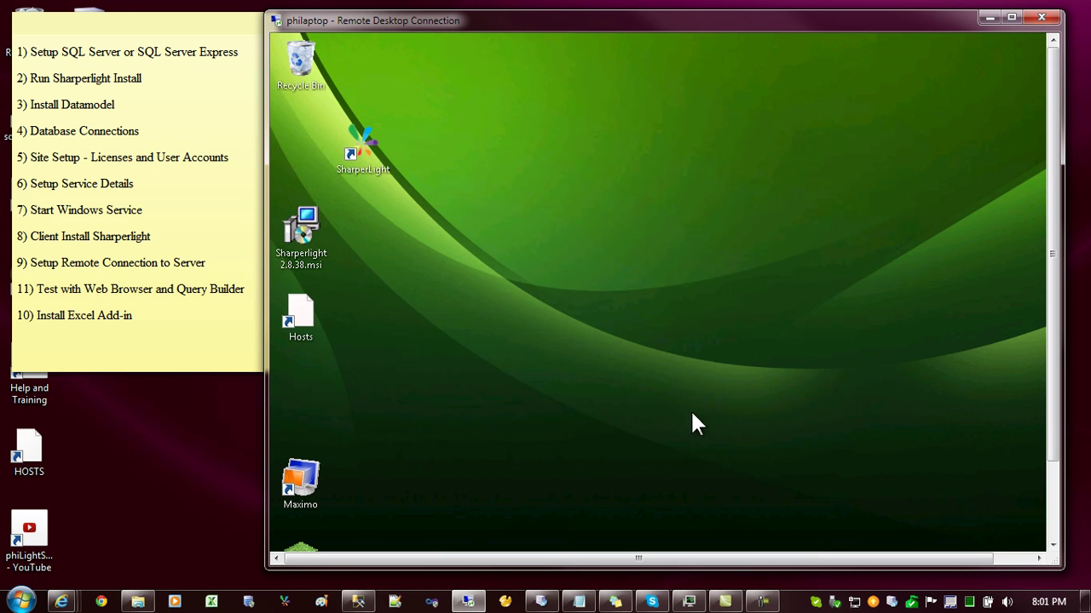
left_click(1059, 519)
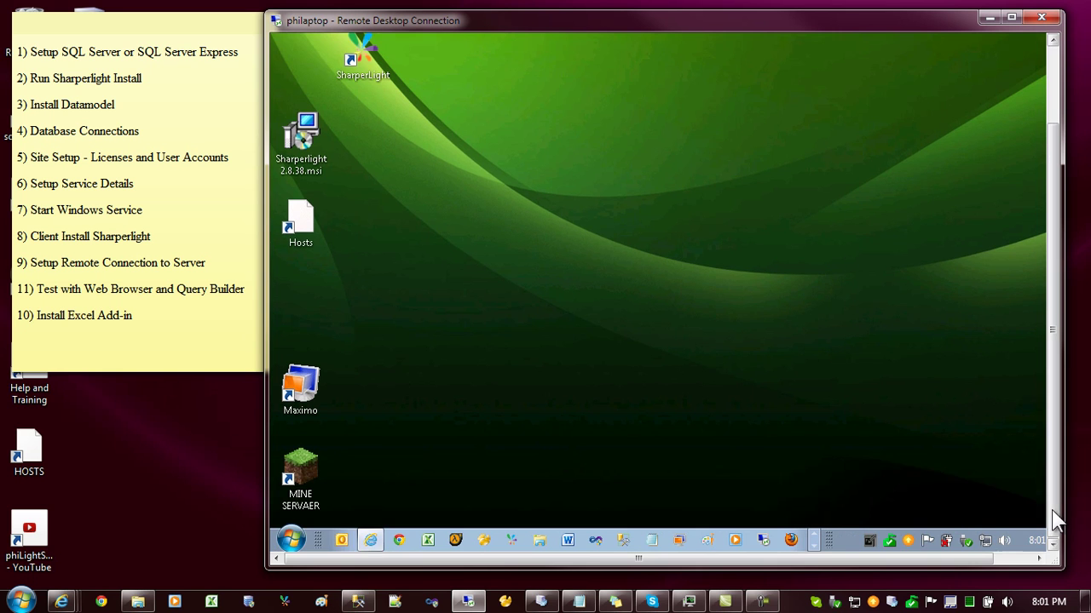
left_click(291, 537)
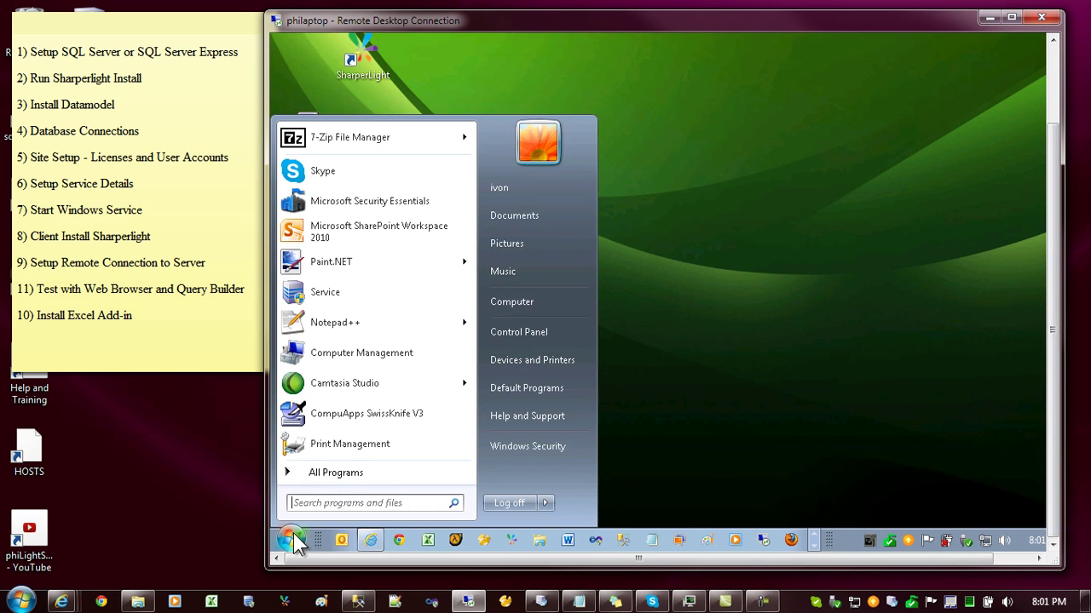
left_click(352, 471)
scroll(379, 422, "down", 2)
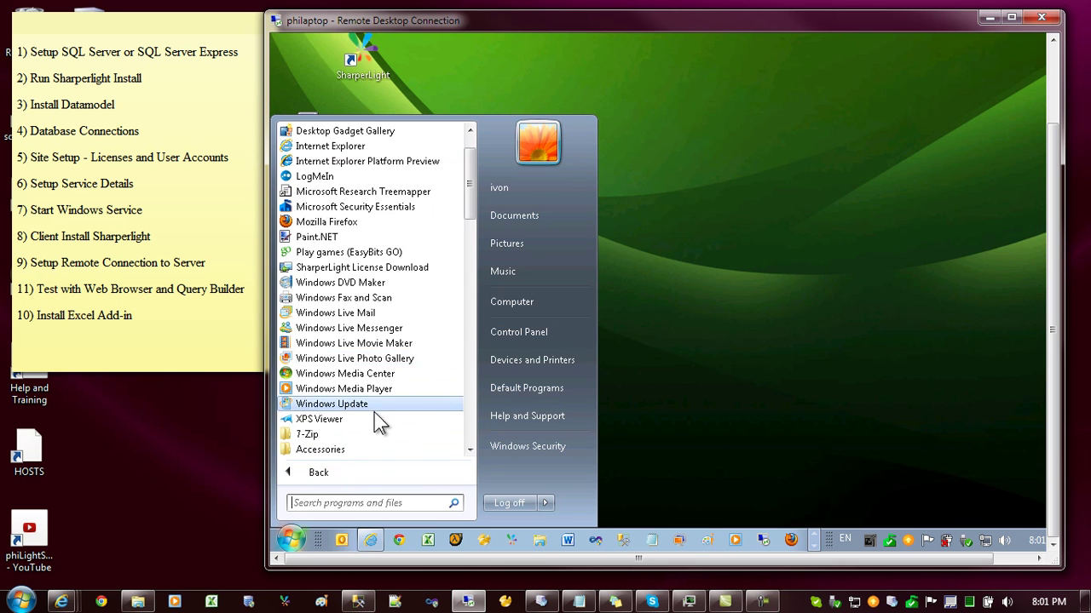
scroll(375, 429, "down", 13)
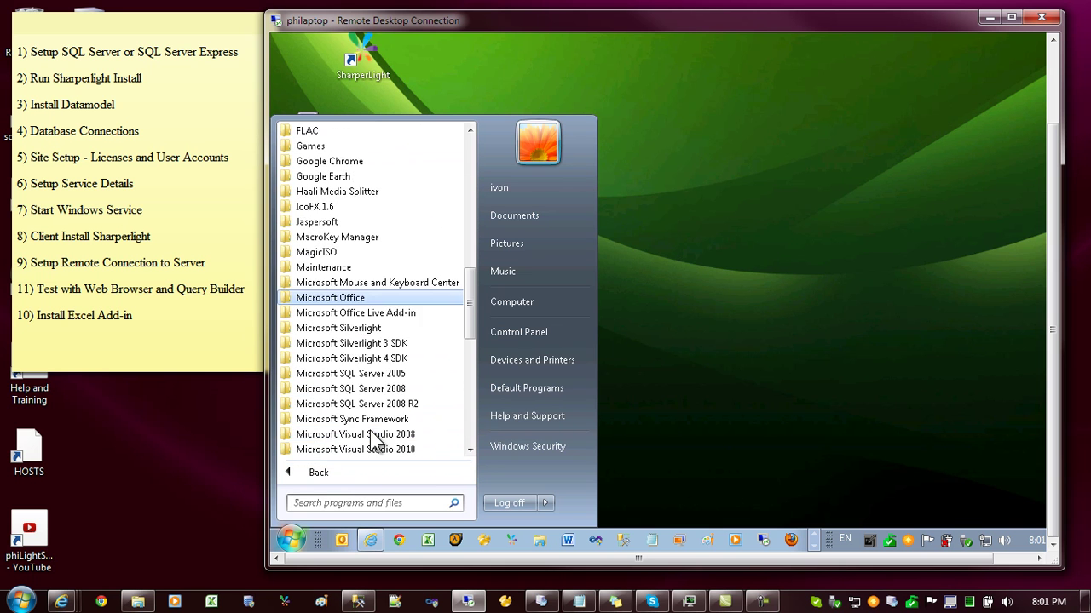
scroll(359, 374, "down", 7)
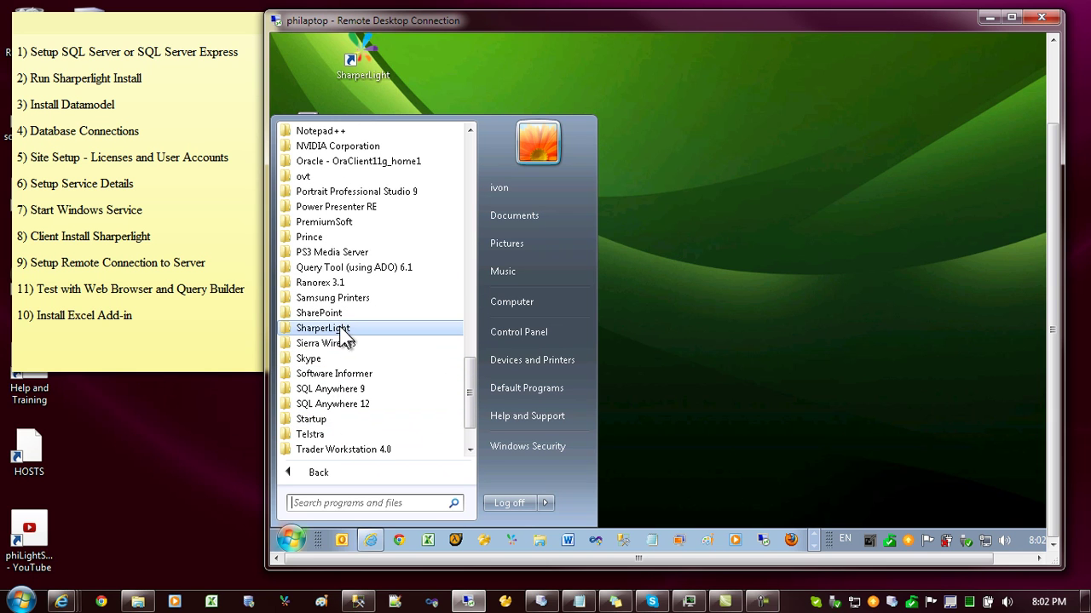
left_click(345, 330)
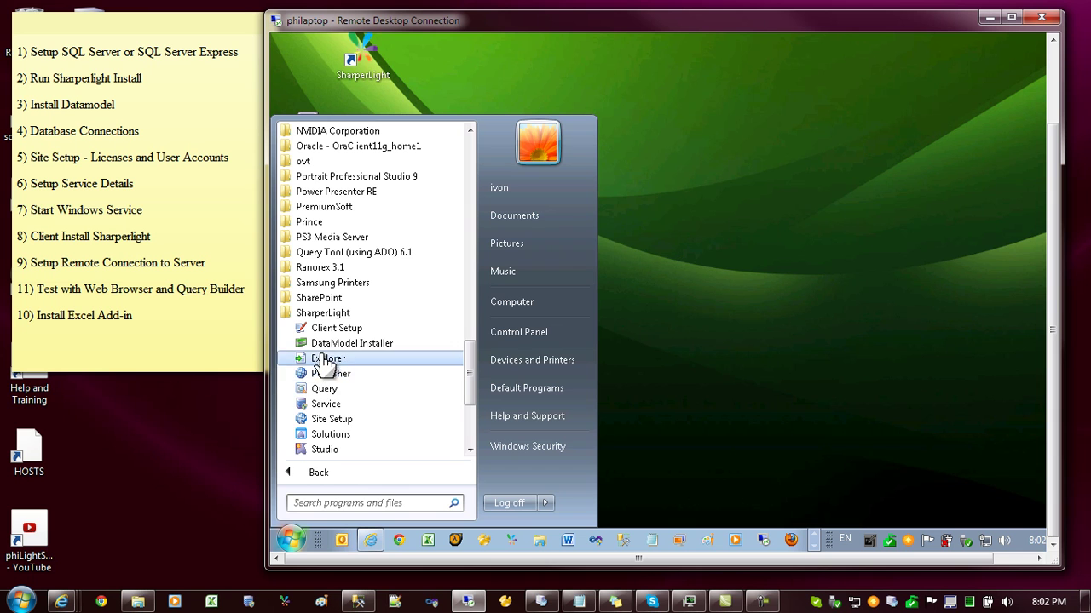
left_click(325, 389)
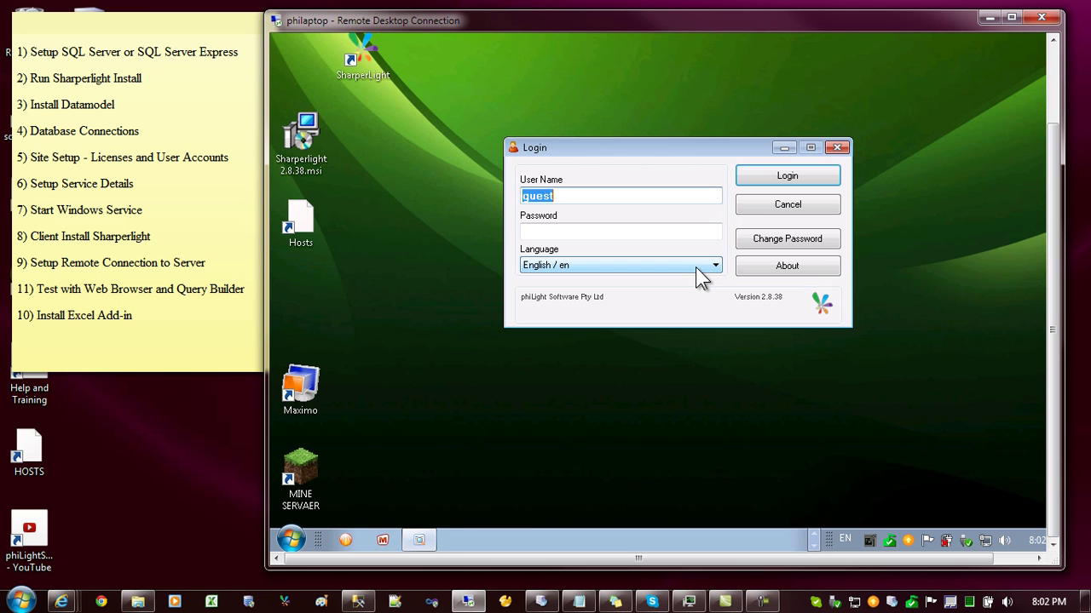
Log in as the guest user and choose Microsoft Dynamics GP as the query product
left_click(575, 196)
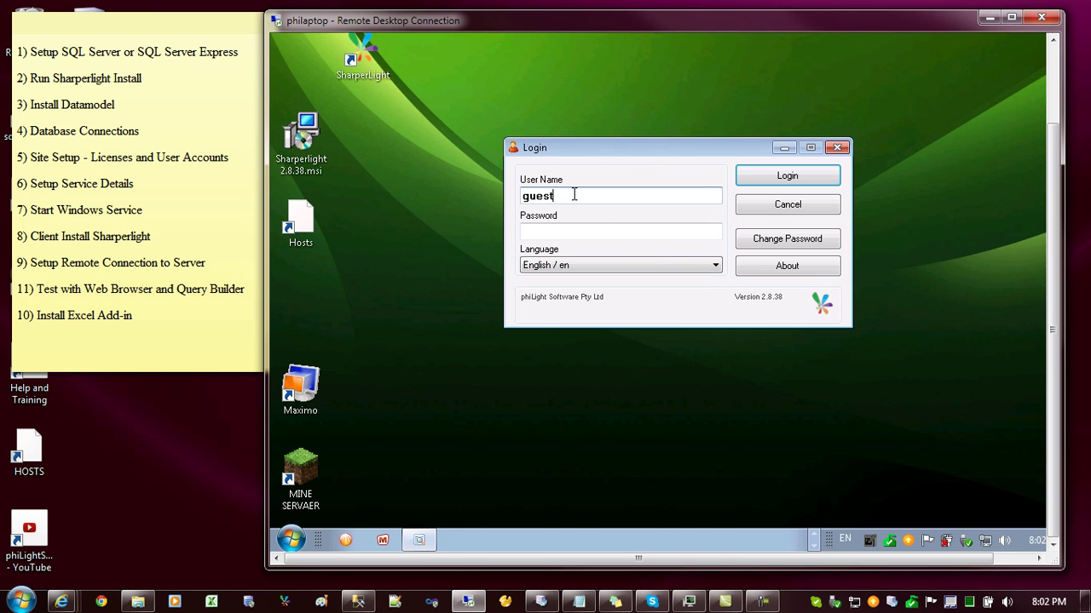
left_click(787, 181)
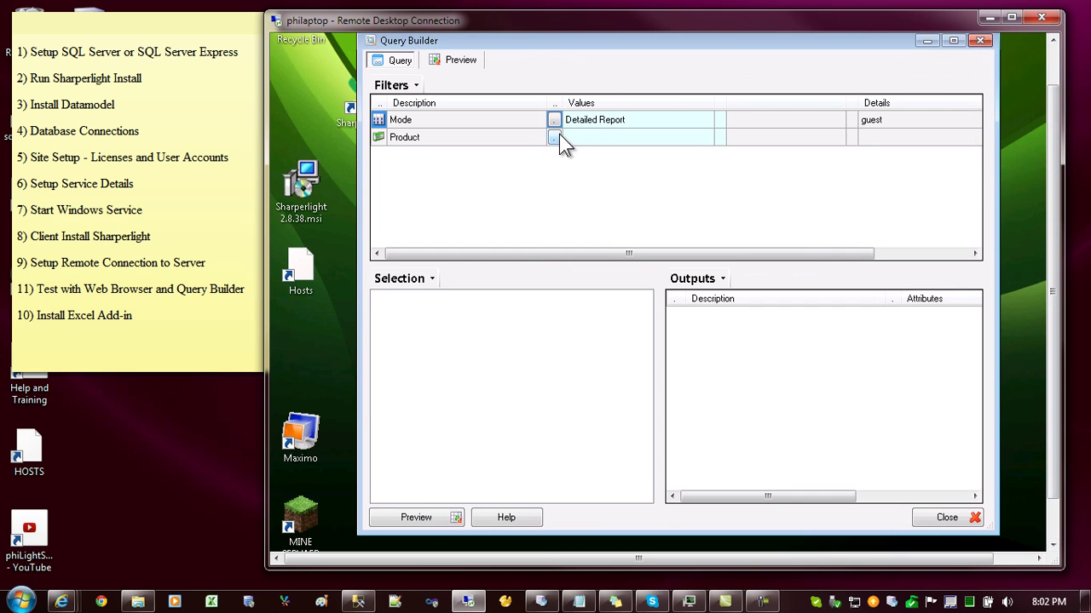
left_click(555, 138)
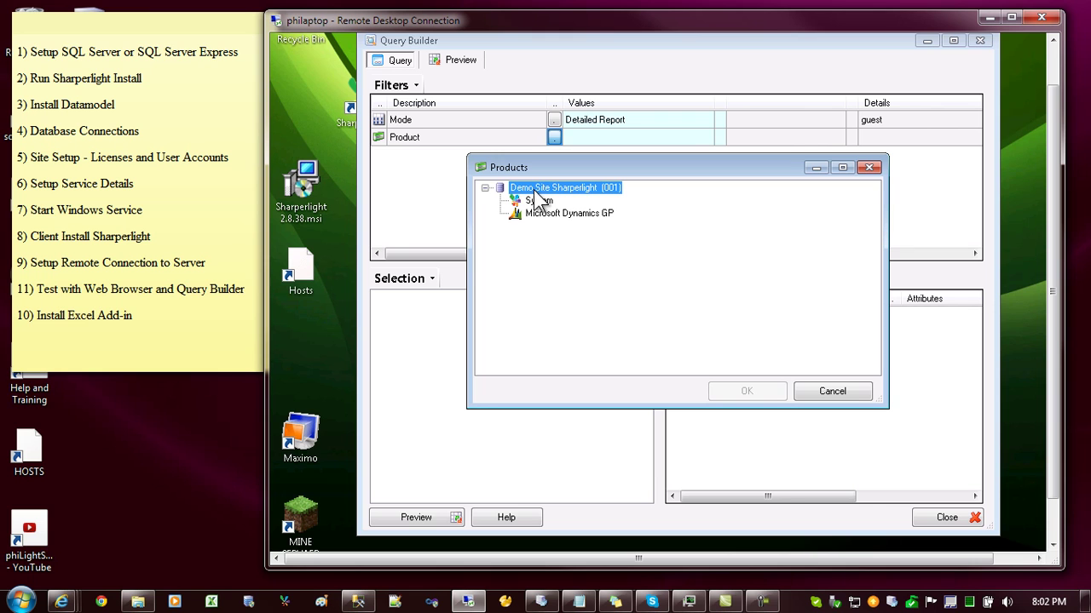
left_click(539, 201)
left_click(543, 213)
left_click(538, 202)
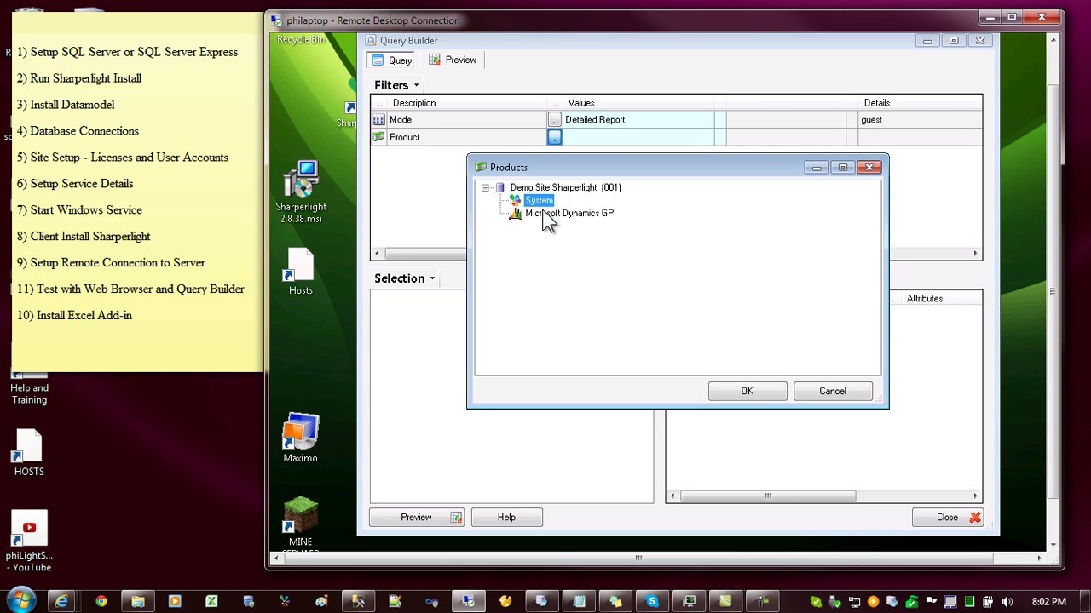
left_click(546, 212)
double_click(546, 213)
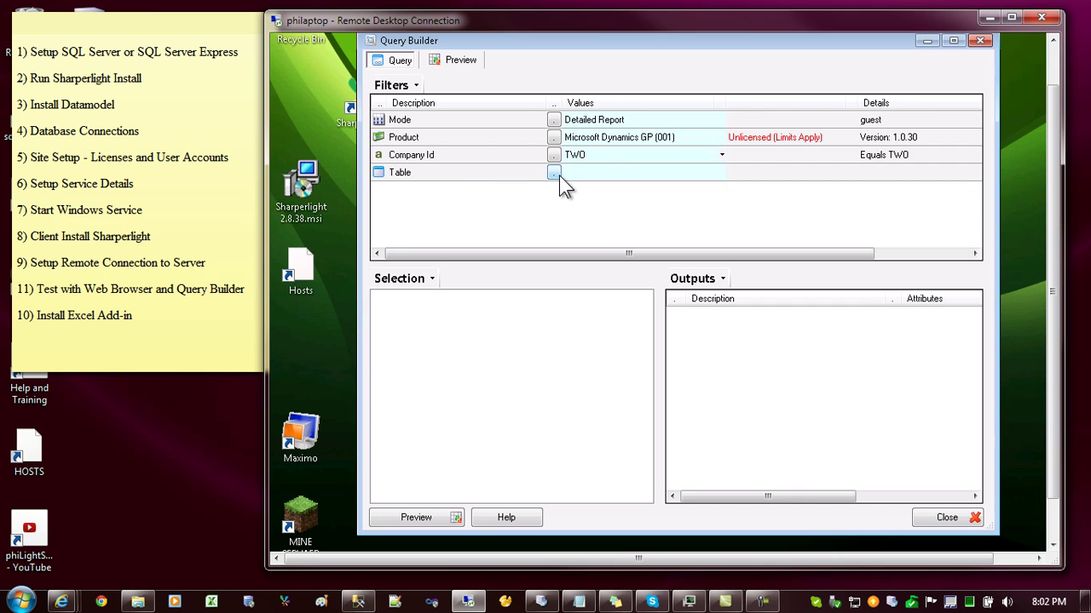
Browse the Financials table group, cancel without picking a table, and note the Unlicensed status
left_click(554, 174)
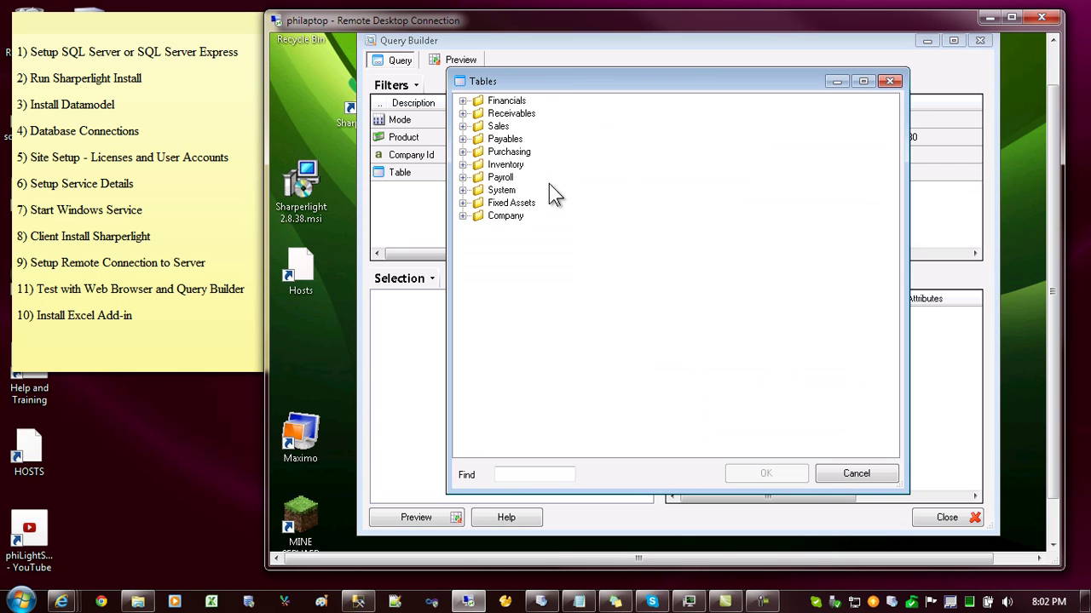
left_click(463, 100)
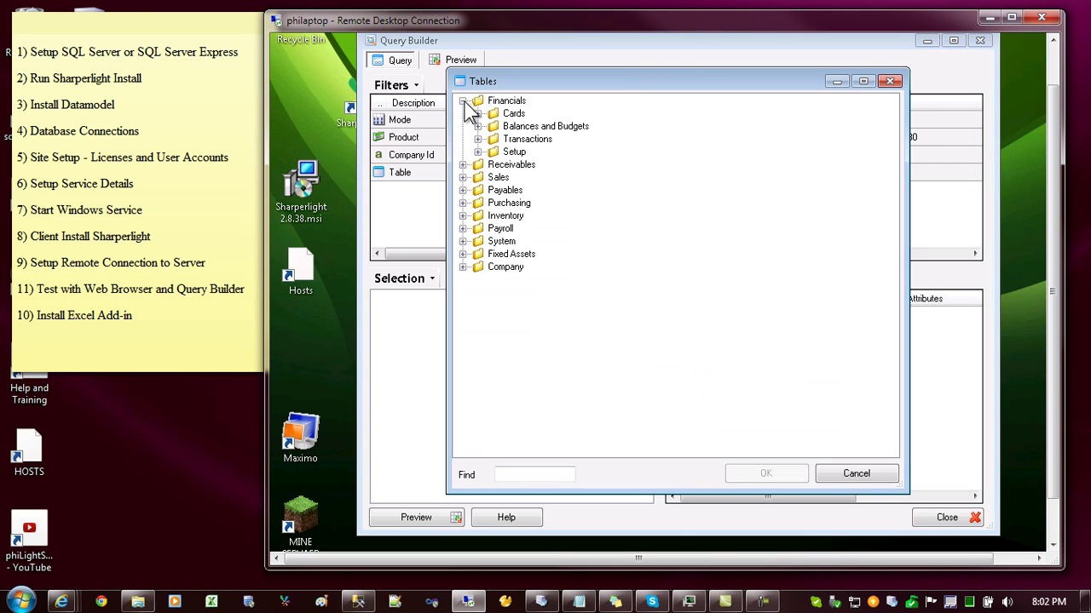
left_click(856, 473)
left_click(611, 172)
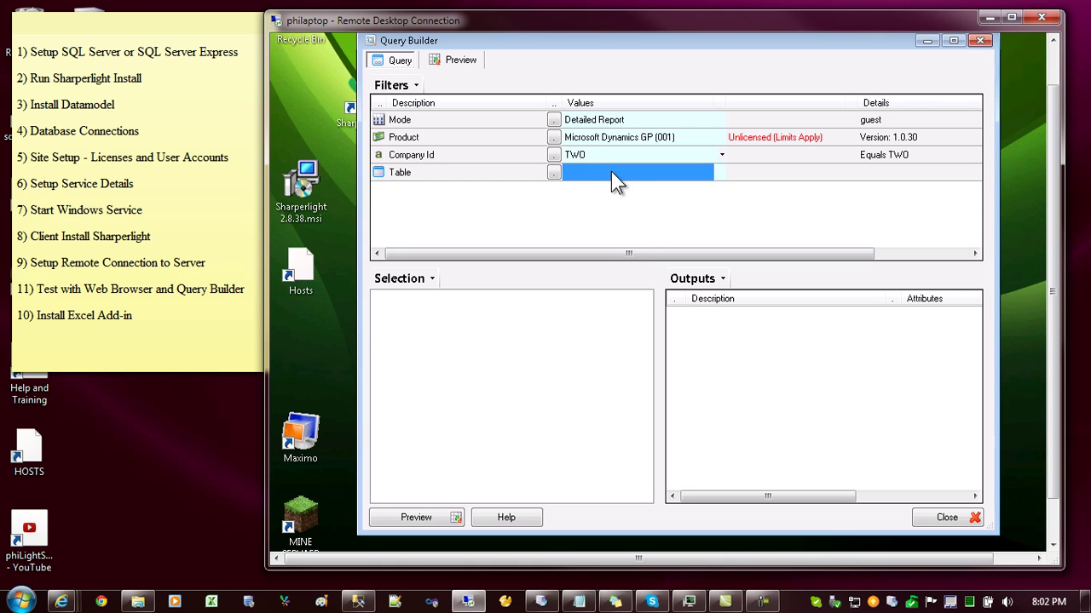
left_click(765, 142)
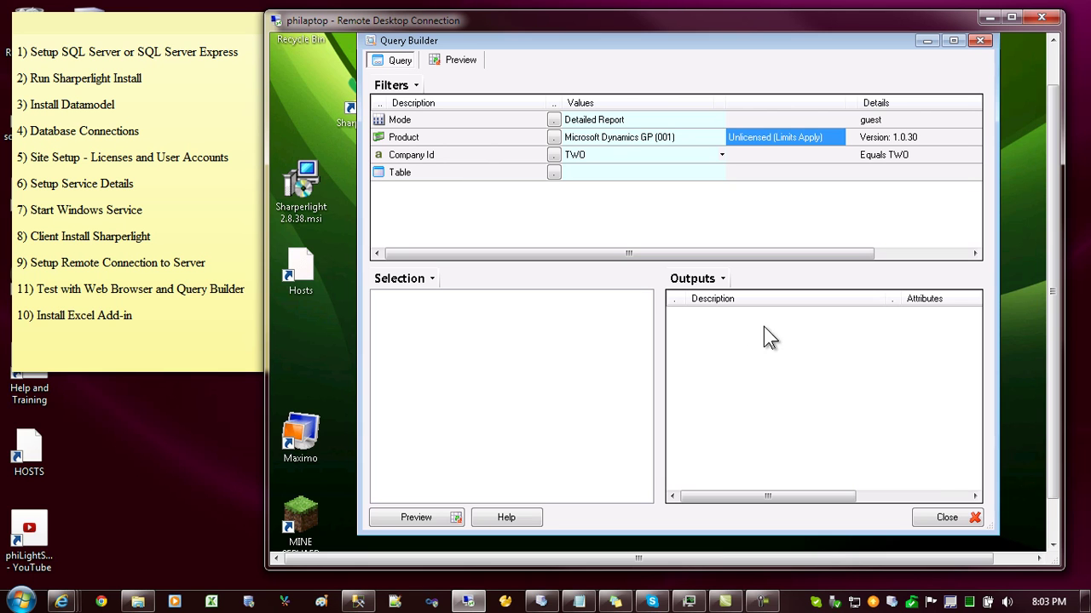
Close Query Builder and open Excel's Add-Ins manager through Excel Options
left_click(948, 517)
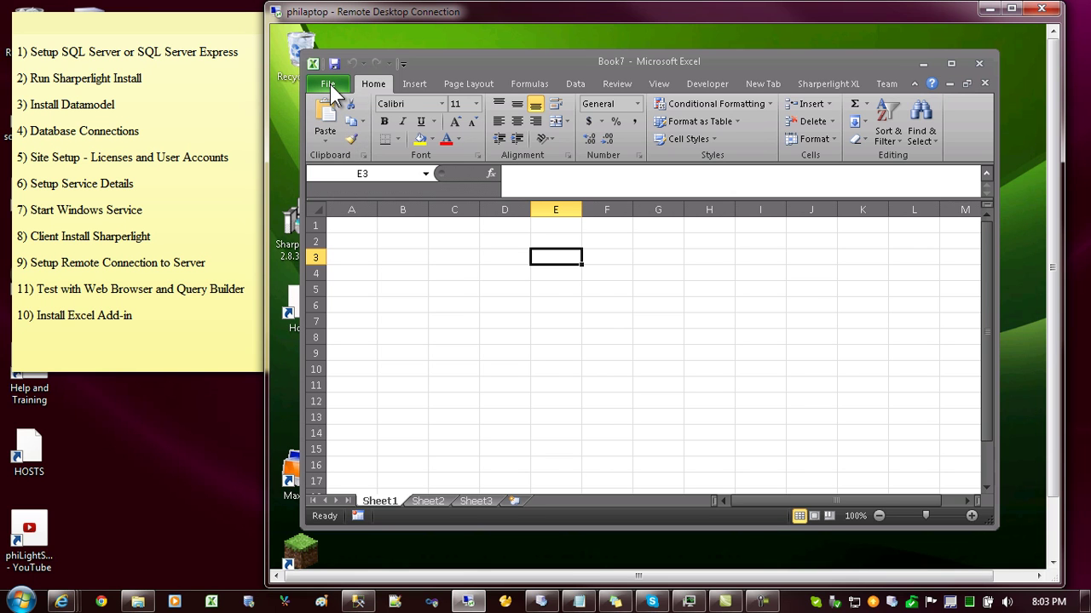
left_click(331, 89)
left_click(362, 384)
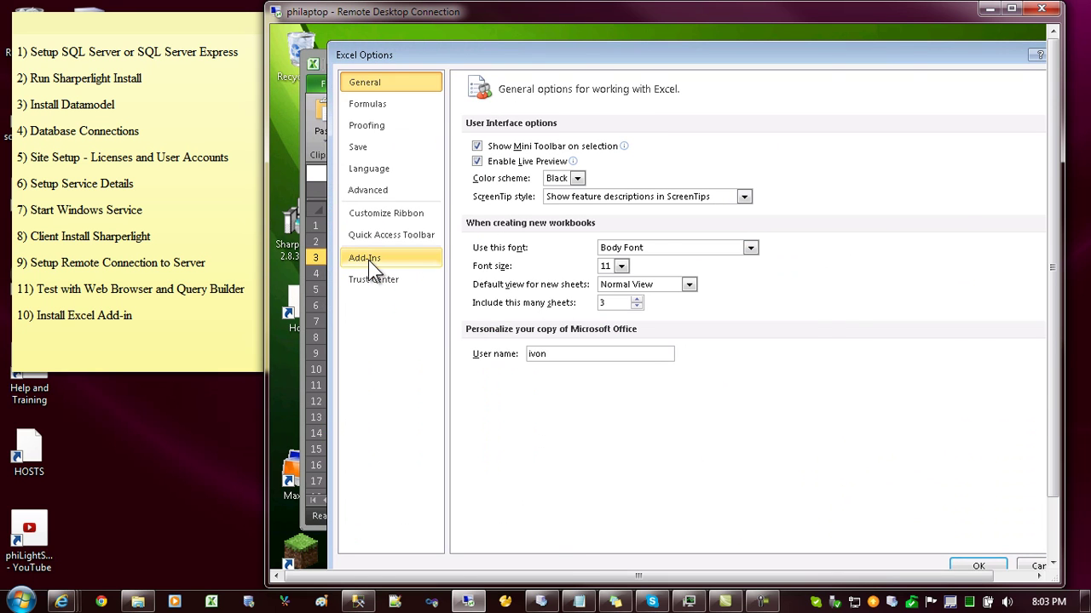
left_click(369, 262)
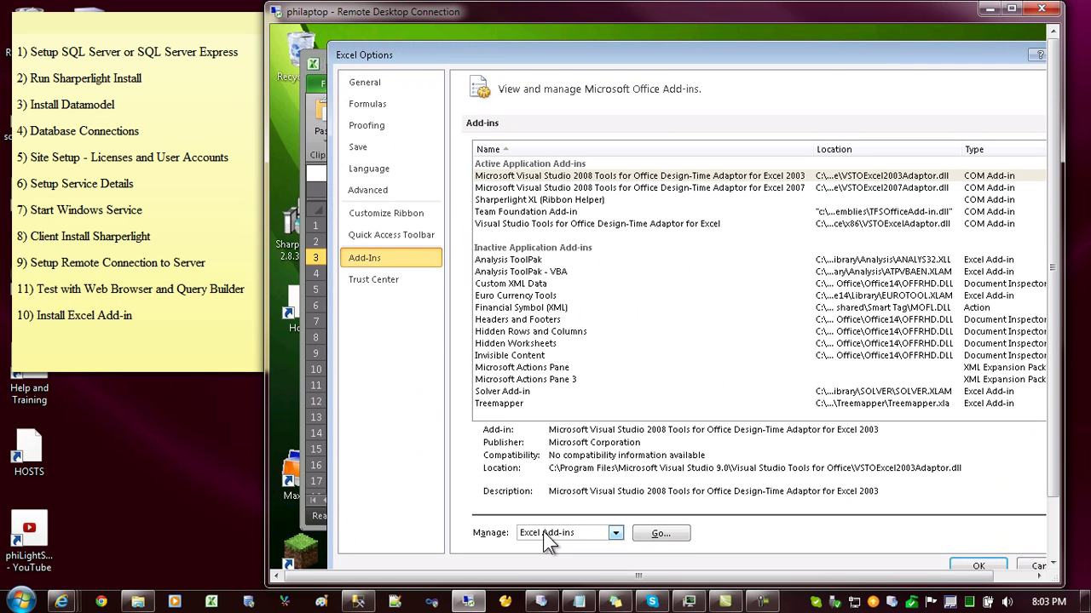
left_click(657, 537)
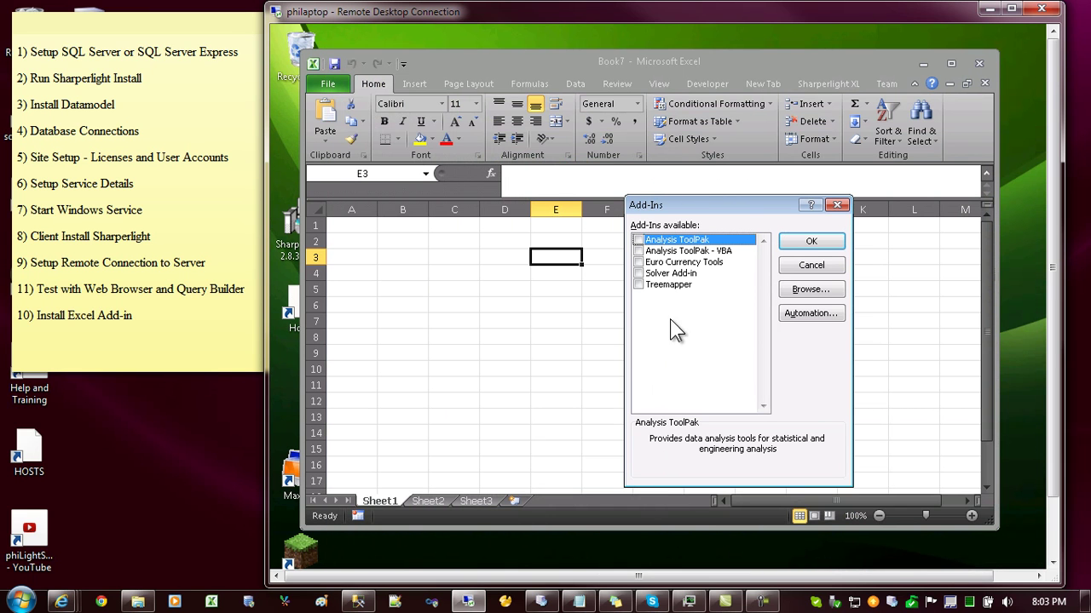
Browse to C:\Program Files\phiLight\SharperLight\bin and load md.XLAddin.xll as an add-in
left_click(805, 290)
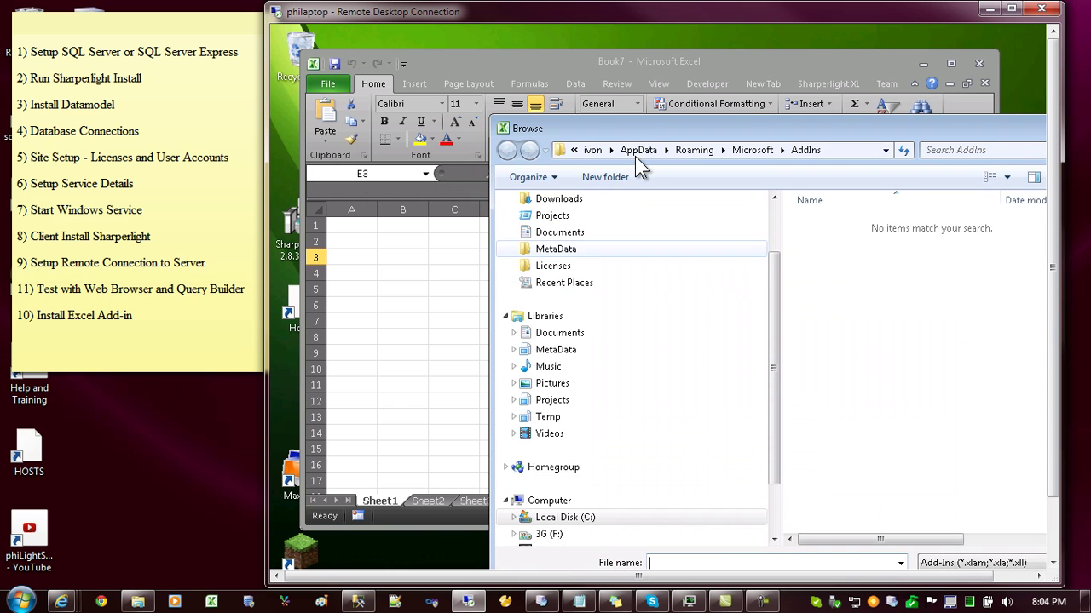
left_click_drag(640, 122, 492, 35)
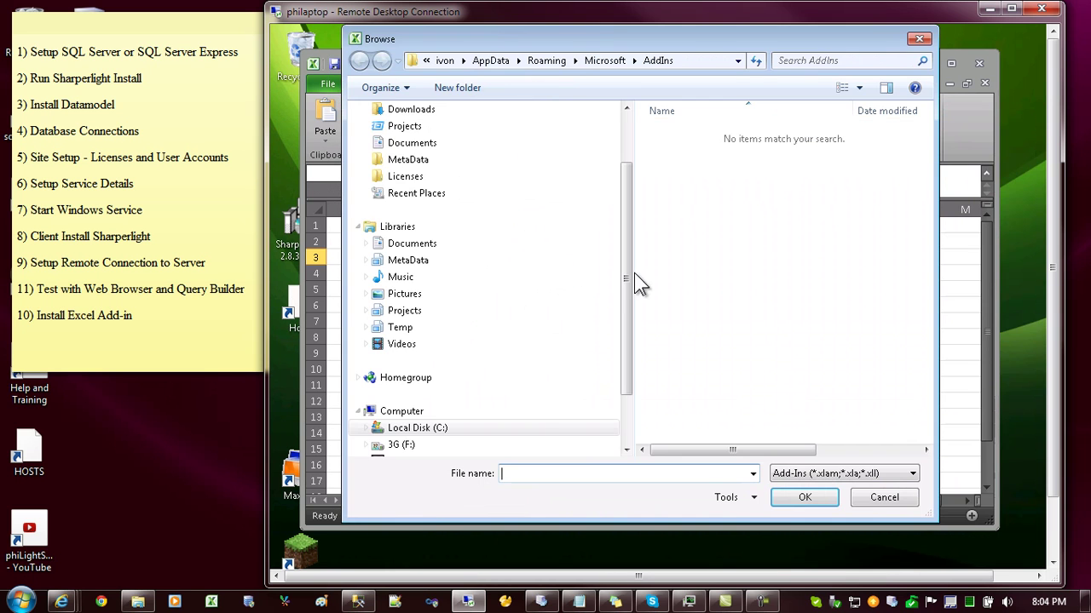
left_click(445, 433)
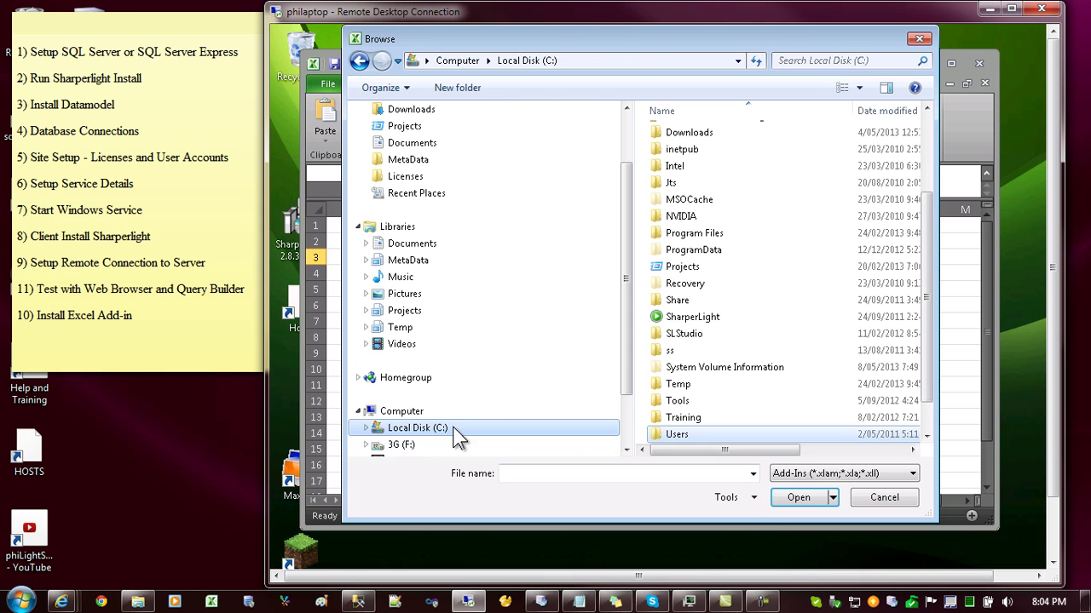
double_click(718, 321)
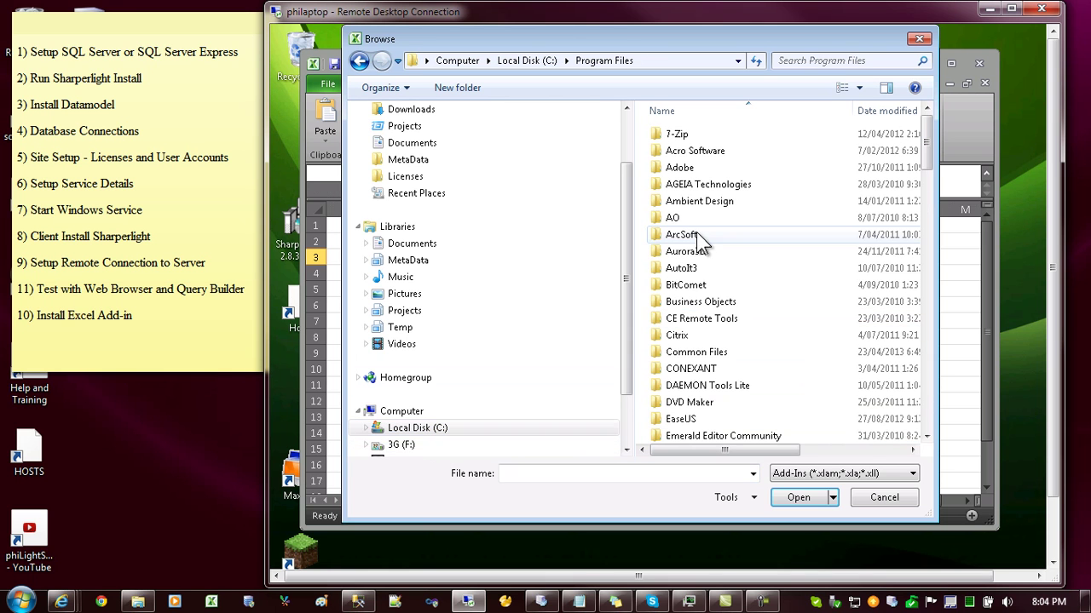
scroll(710, 327, "down", 10)
double_click(710, 326)
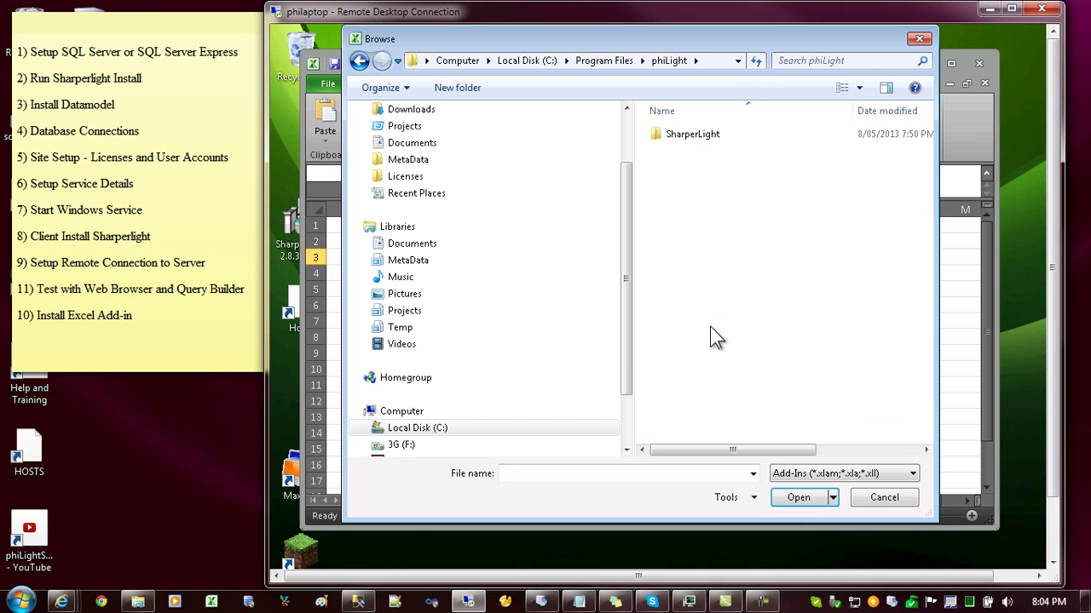
double_click(689, 136)
double_click(688, 136)
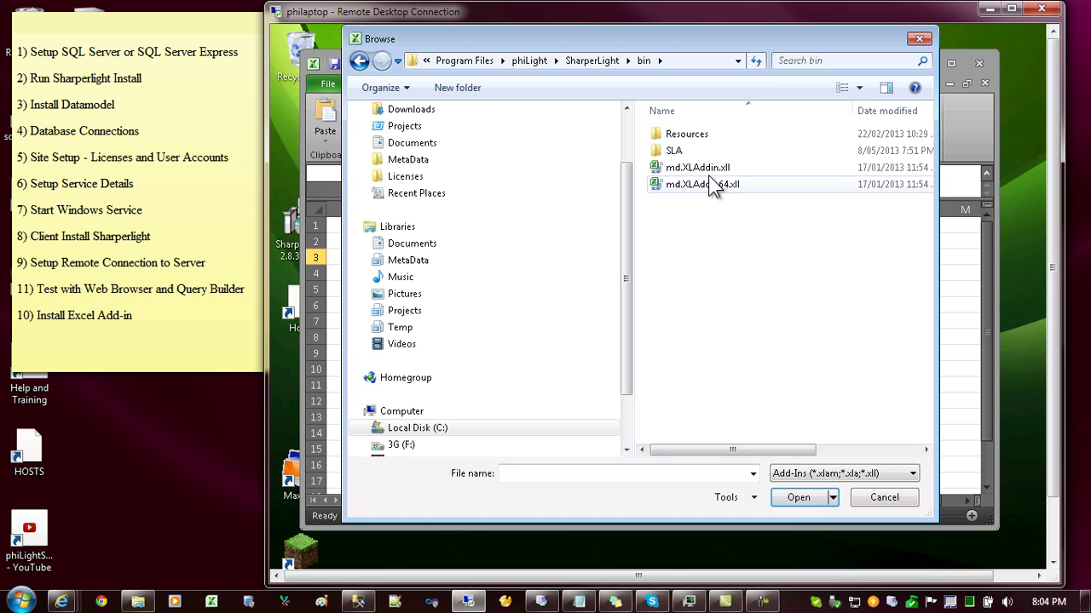
left_click(710, 169)
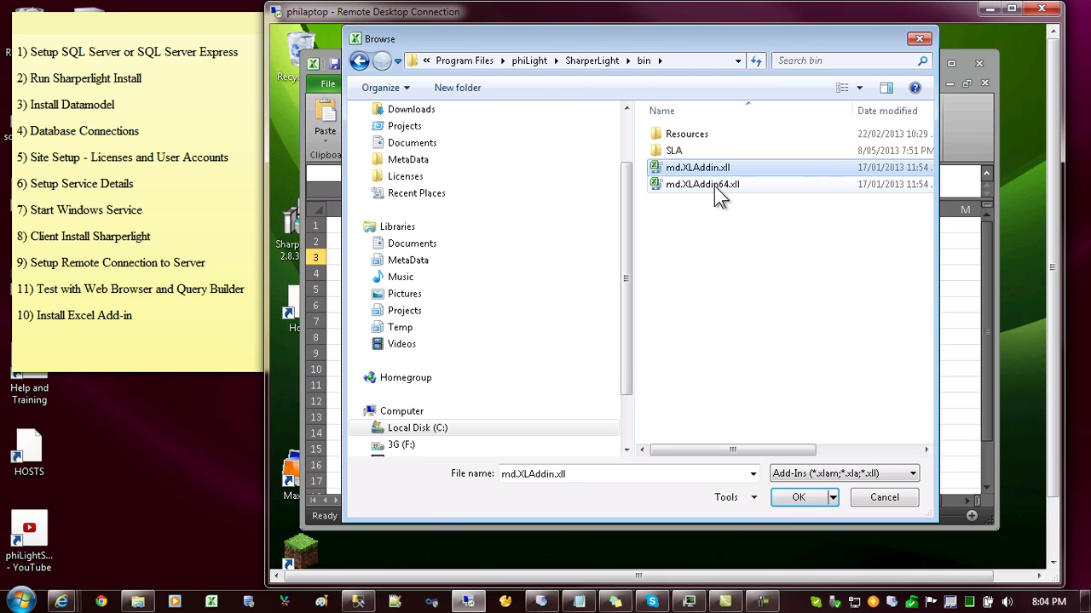
left_click(716, 187)
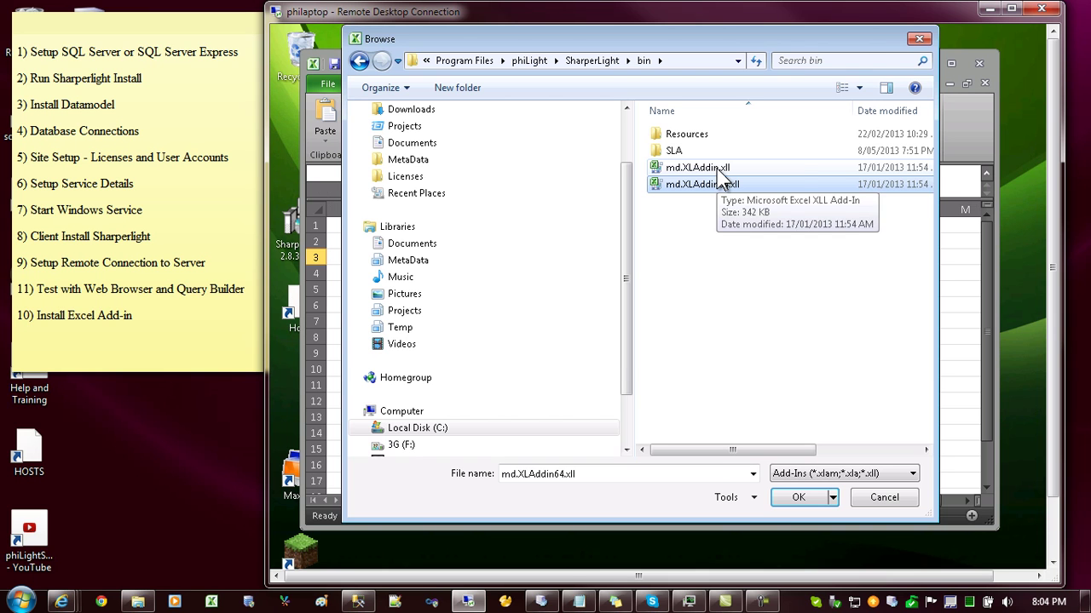
left_click(720, 168)
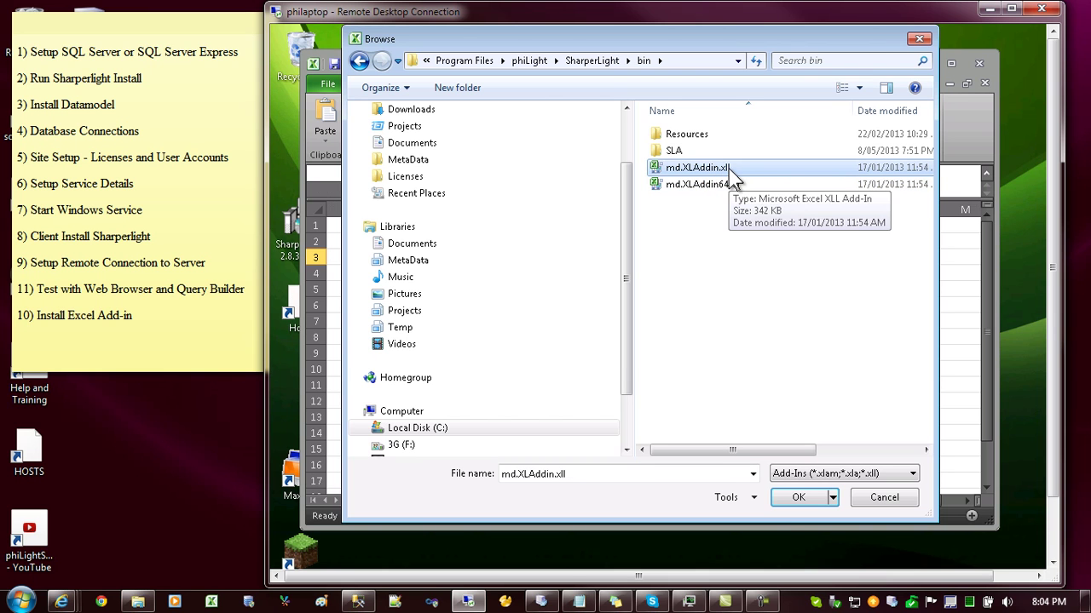
double_click(725, 174)
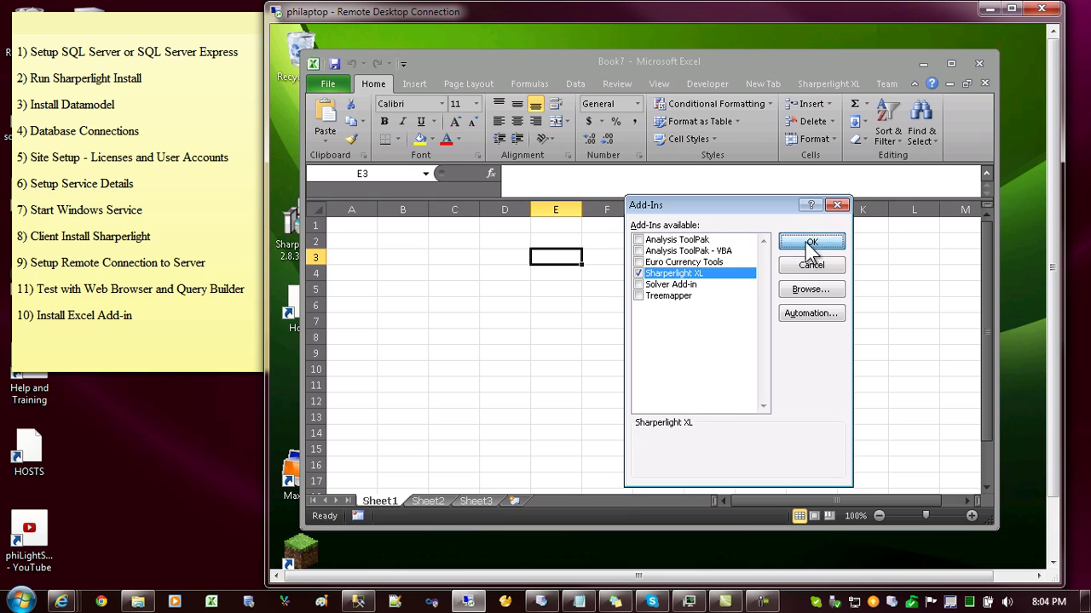
Confirm the Sharperlight XL add-in and insert a Sharperlight Table query at cell C7
left_click(810, 241)
left_click(469, 276)
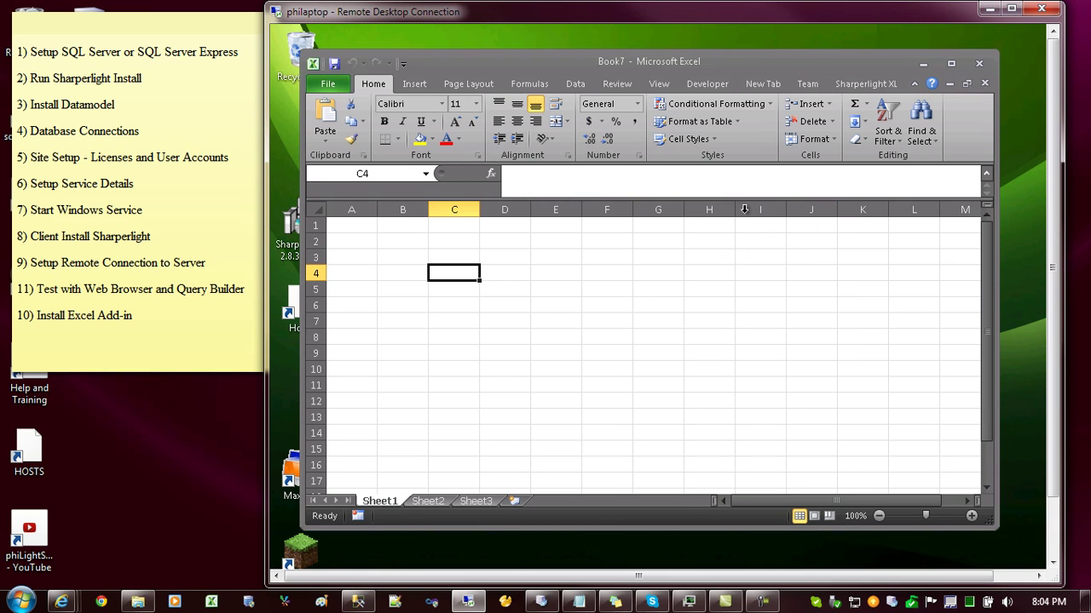
left_click(861, 84)
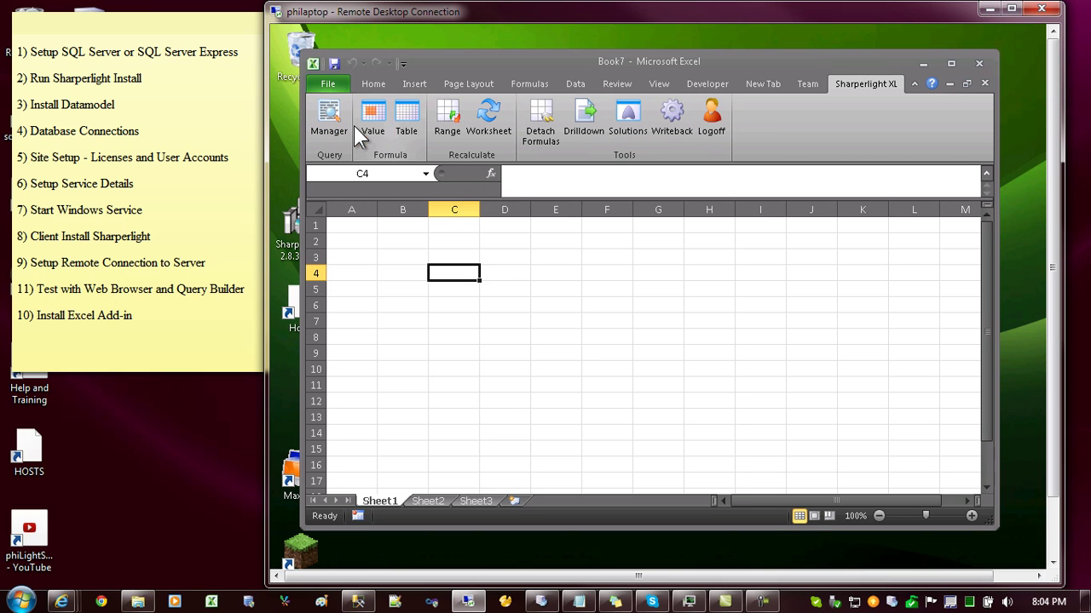
left_click(419, 275)
left_click(460, 285)
left_click(468, 317)
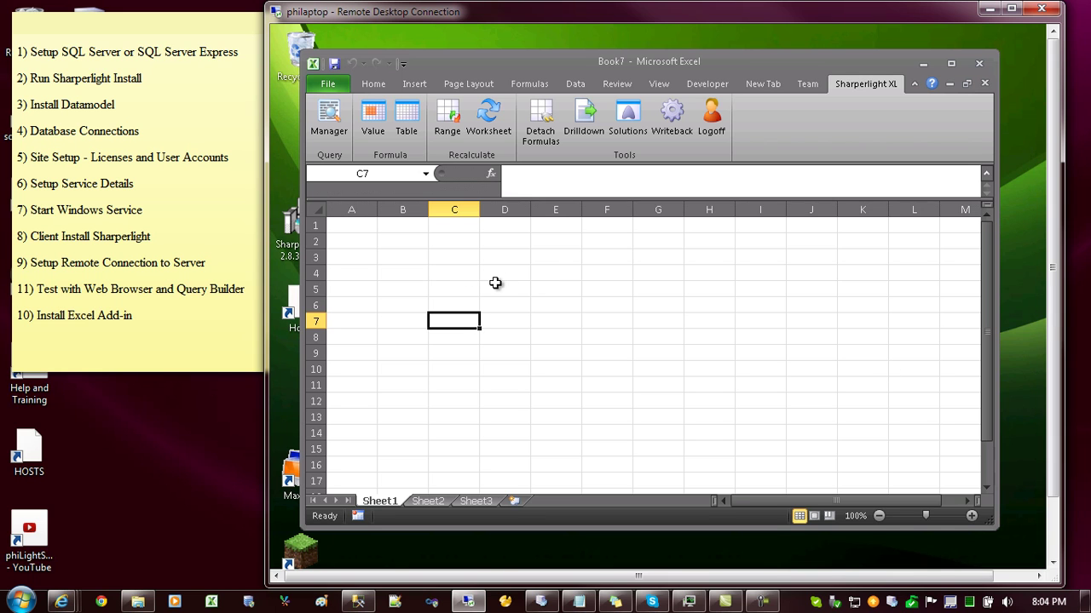
left_click(408, 122)
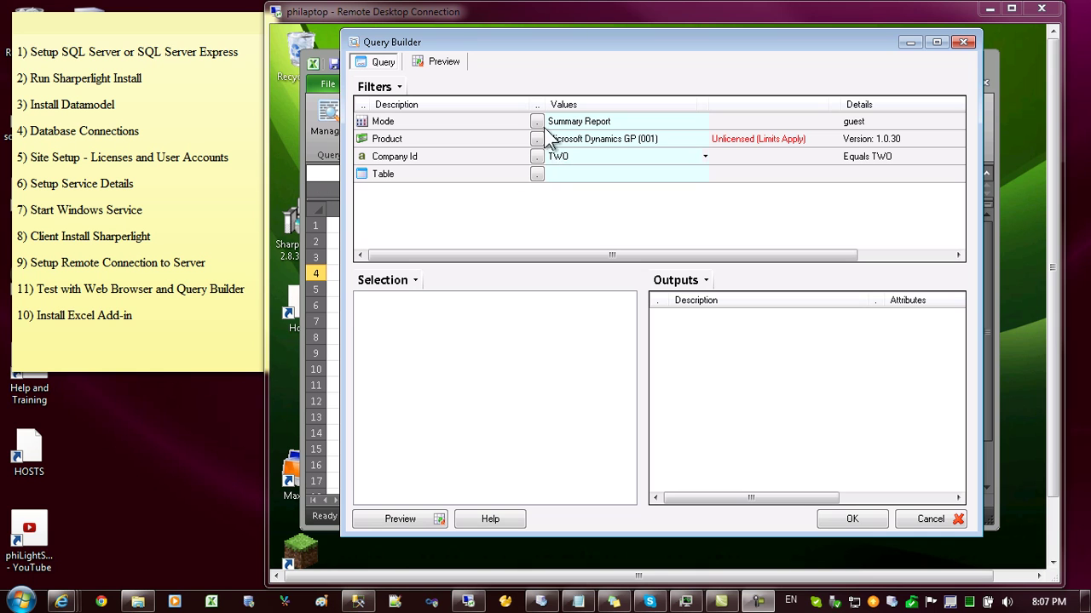
Choose Financials > Transactions > General Ledger > Account Transactions as the query table
left_click(537, 176)
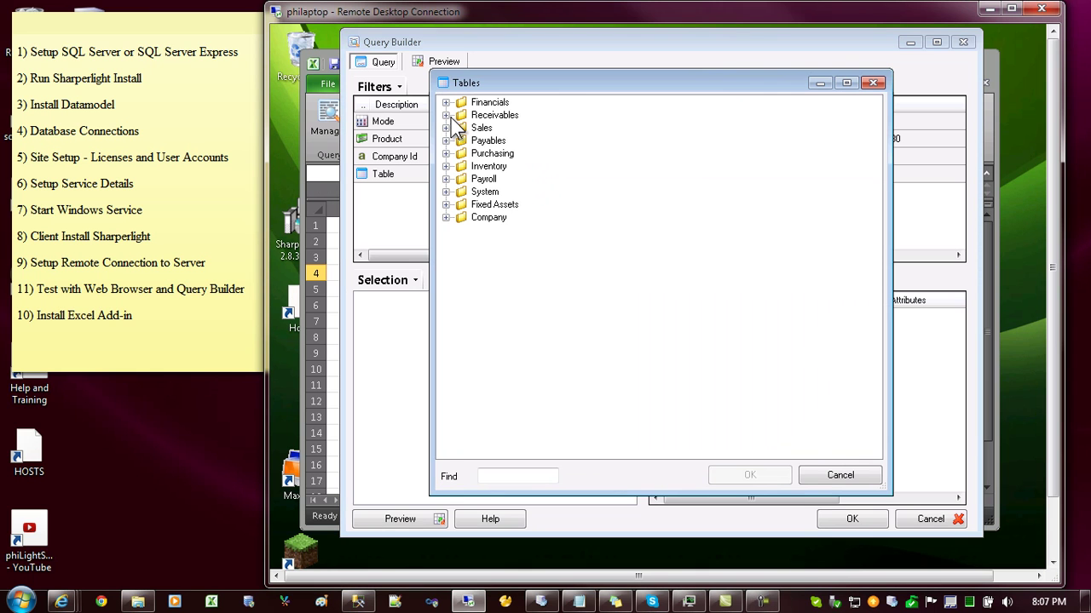
left_click(446, 102)
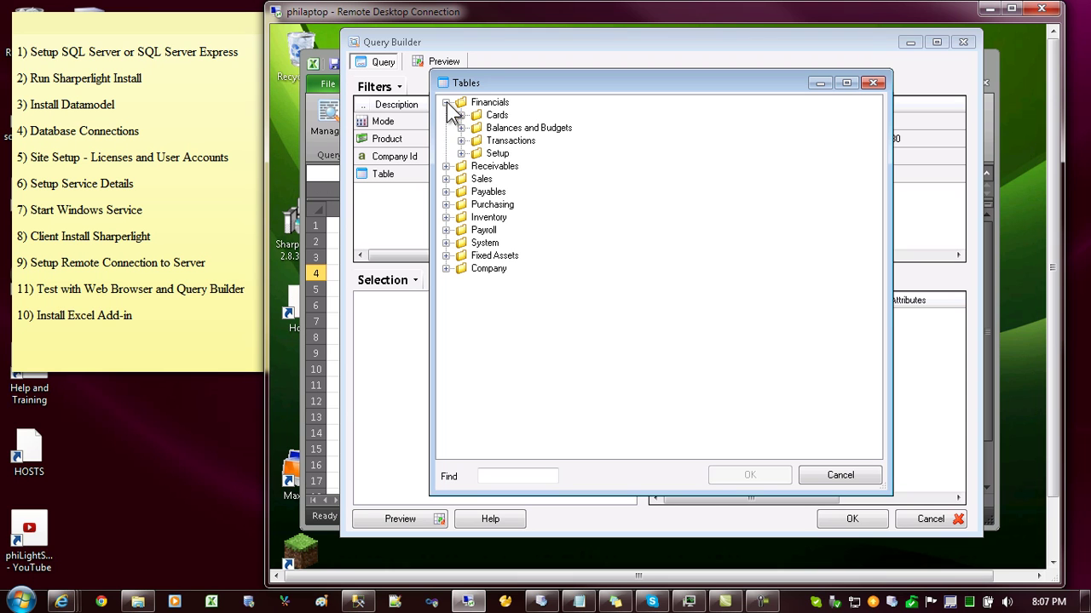
left_click(461, 140)
left_click(476, 154)
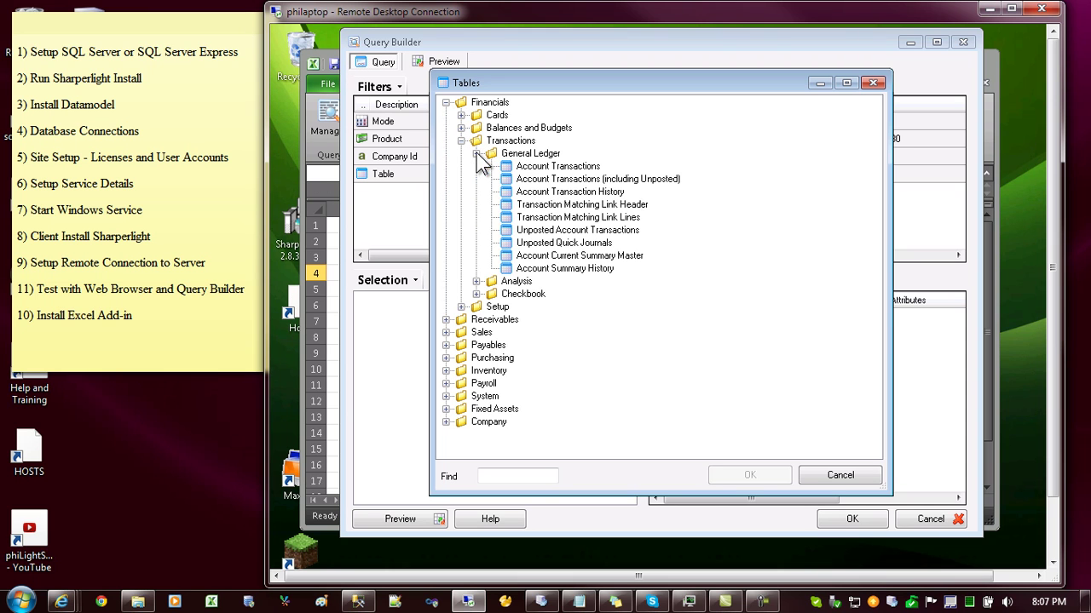
left_click(554, 167)
key("Return")
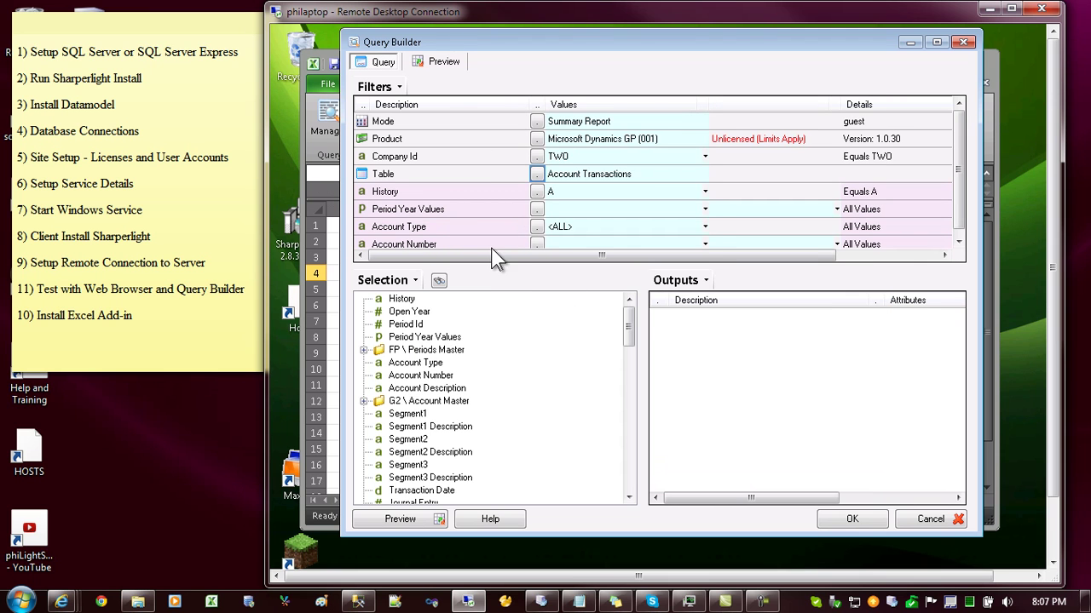
Add Account Number, Period Year Values and Amount as outputs and preview the 100 rows
left_click(413, 313)
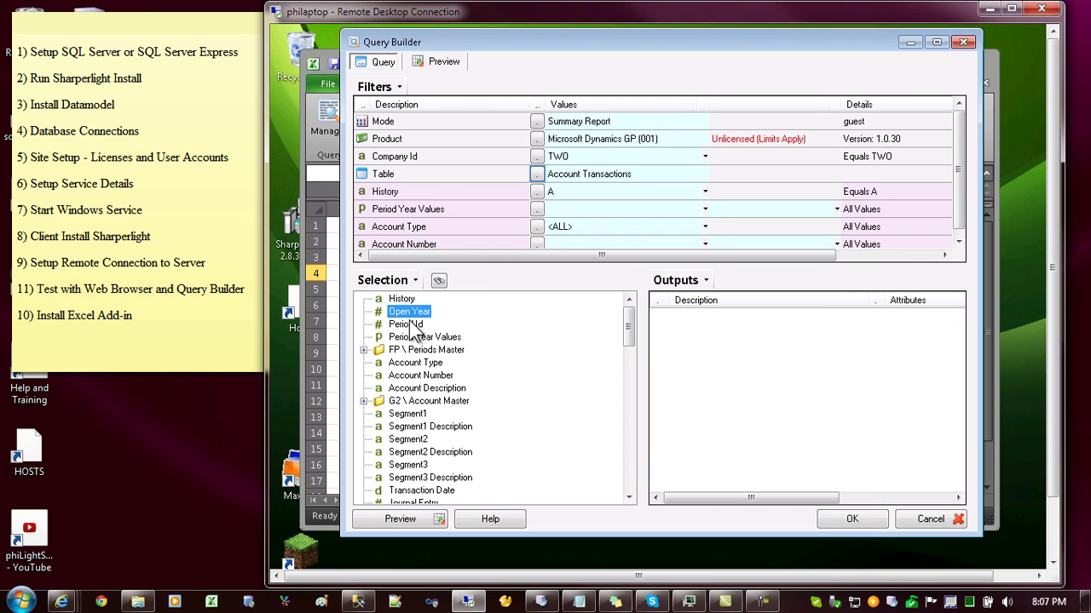
left_click_drag(424, 337, 721, 334)
left_click(718, 337)
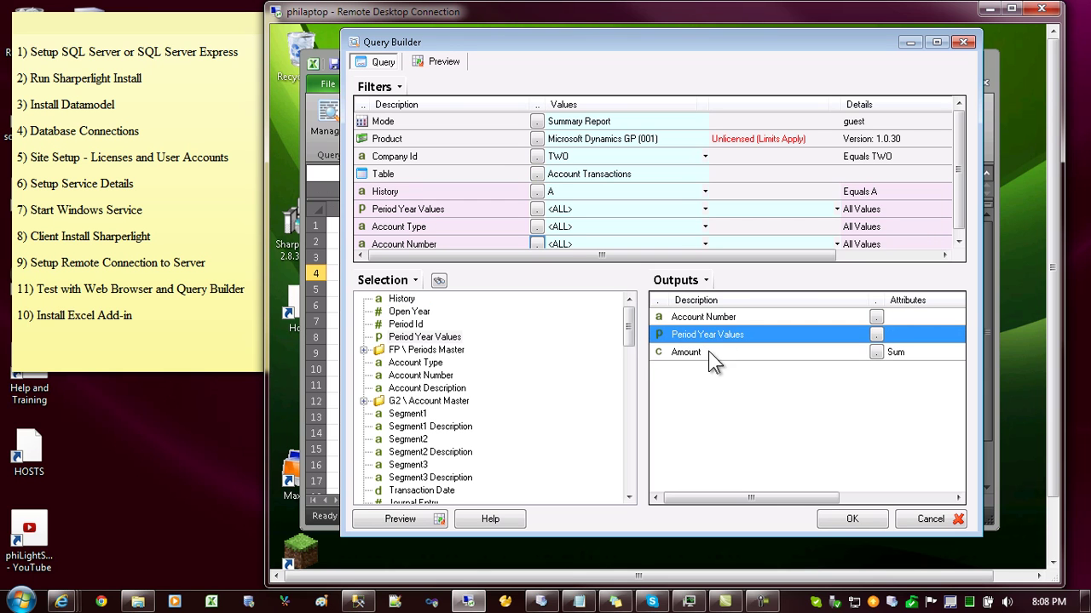
left_click(708, 356)
left_click(437, 62)
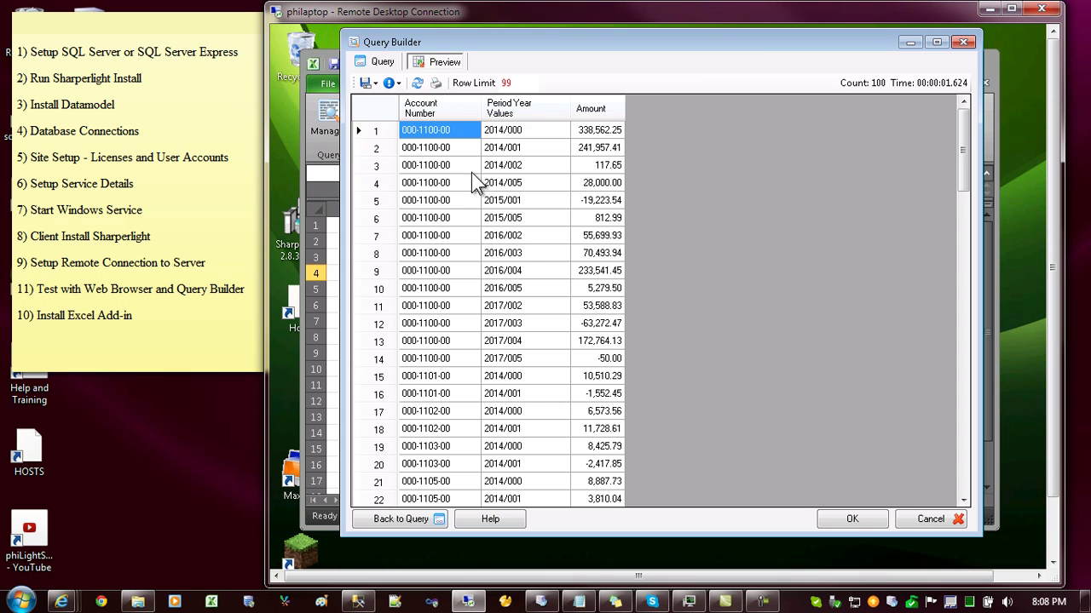
Insert the Account Transactions table into Book7 from B5, then close the workbook
left_click(852, 520)
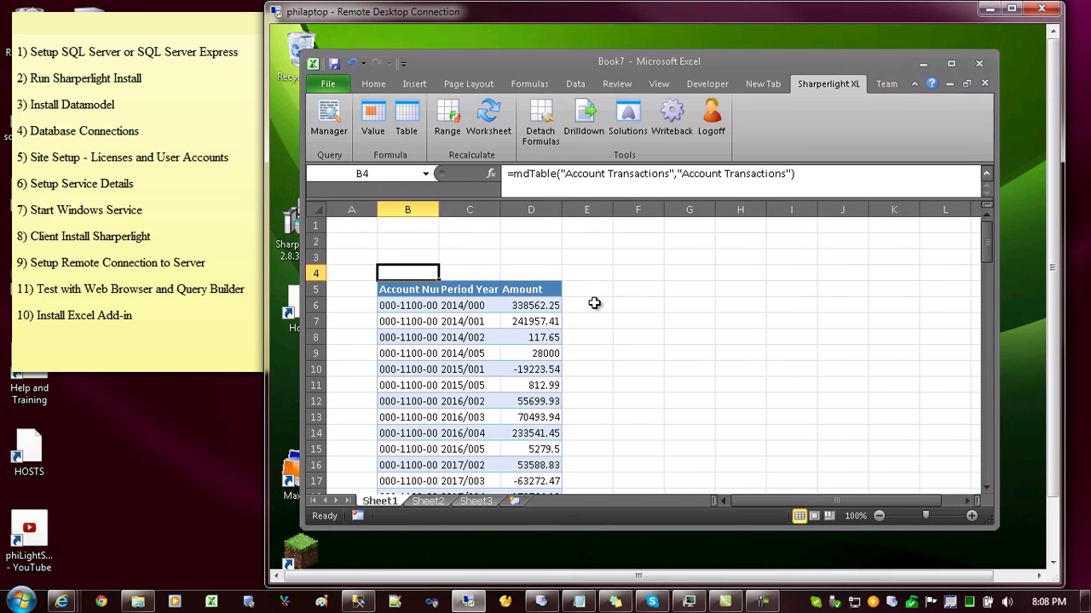
left_click(669, 323)
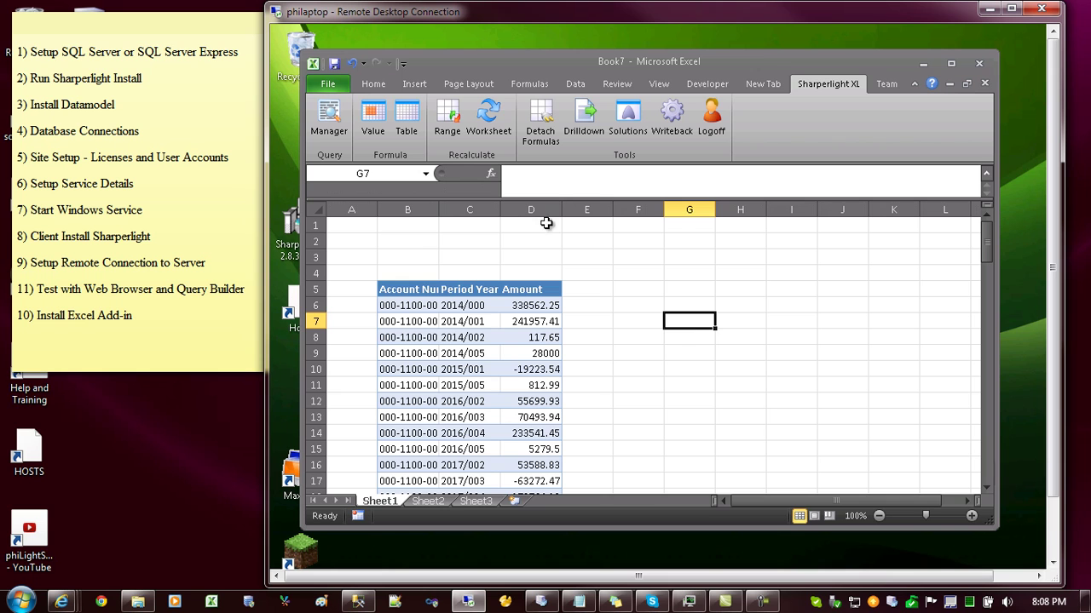
left_click(416, 252)
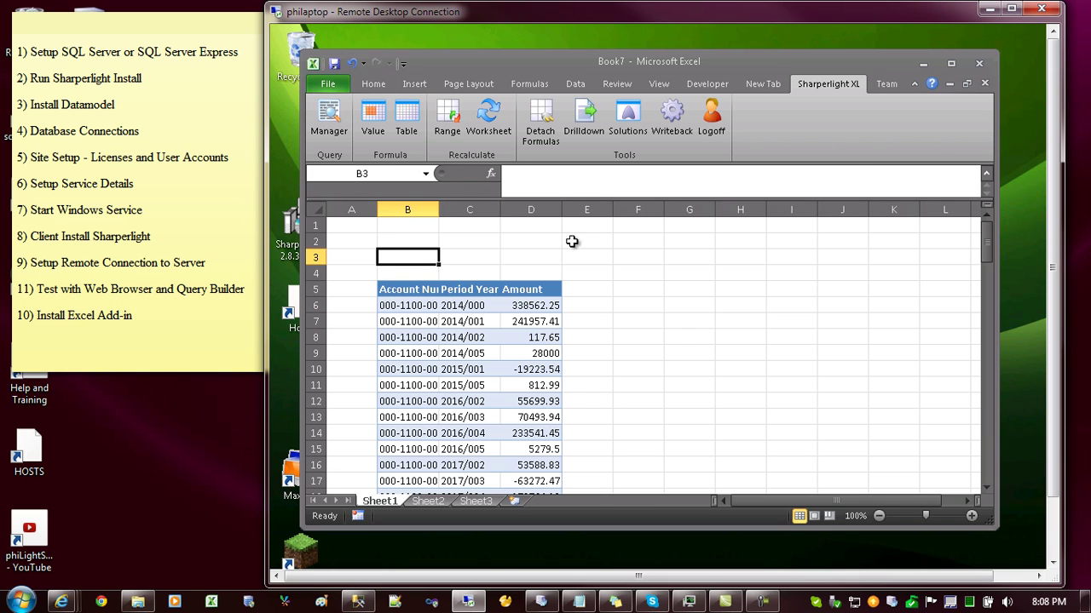
left_click(979, 63)
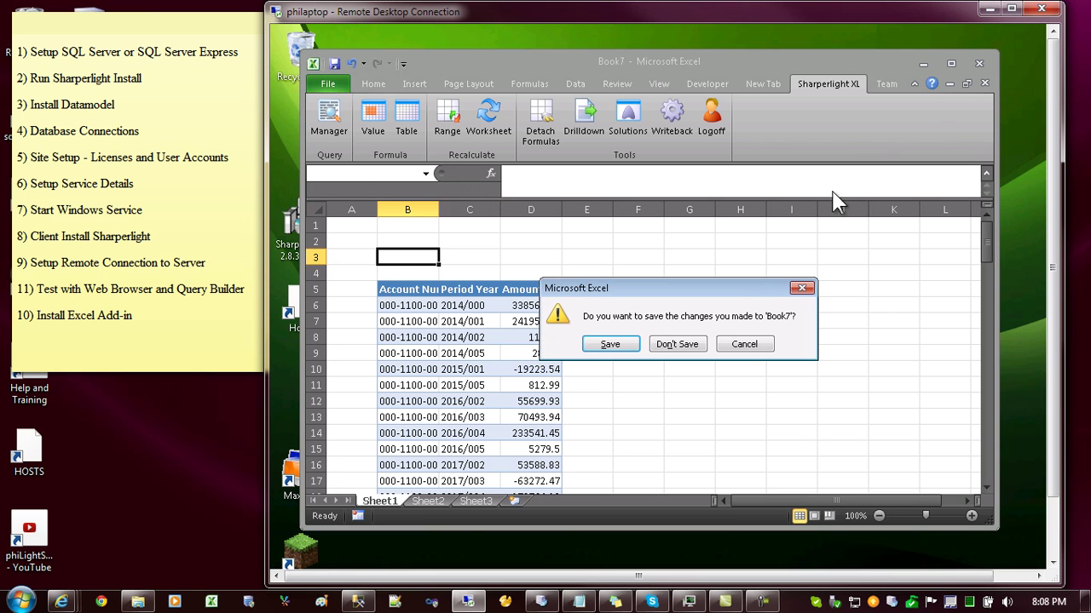
left_click(676, 344)
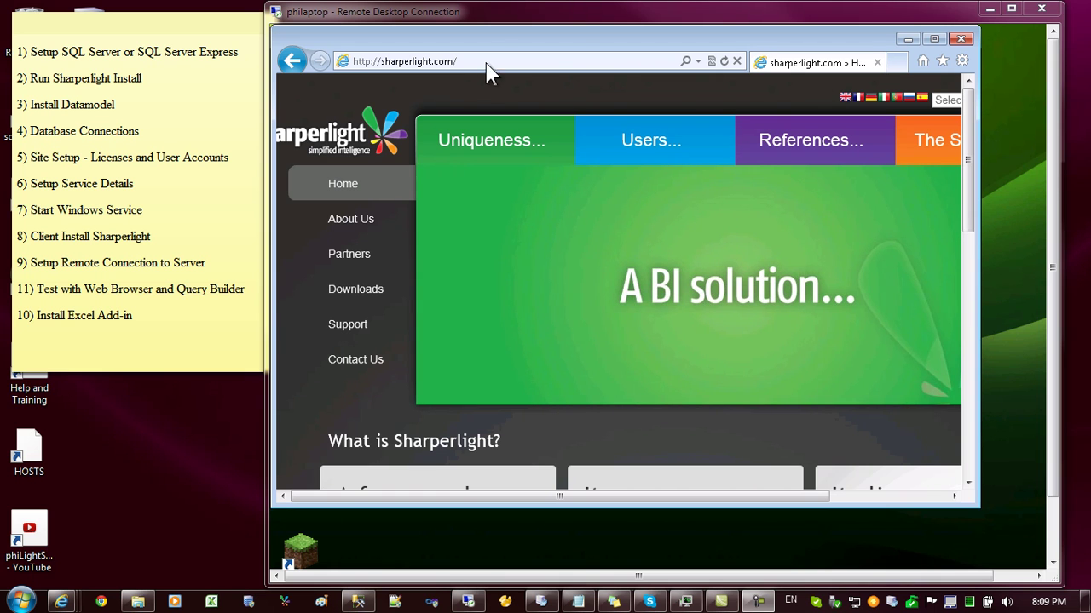
left_click(499, 59)
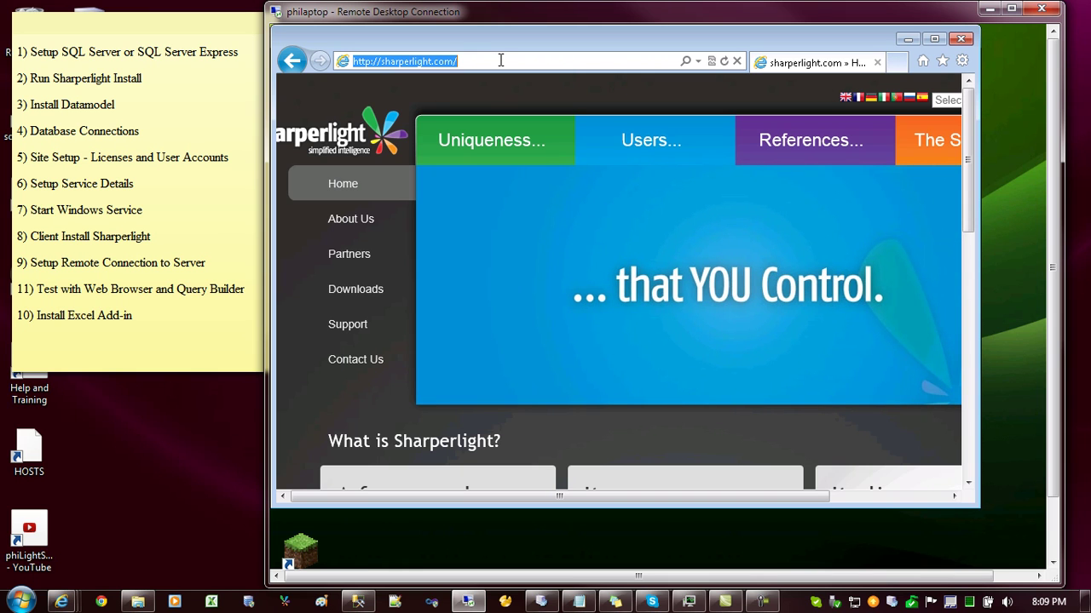
type("http://win7-32-vpcdev/mdService1Rest/Index")
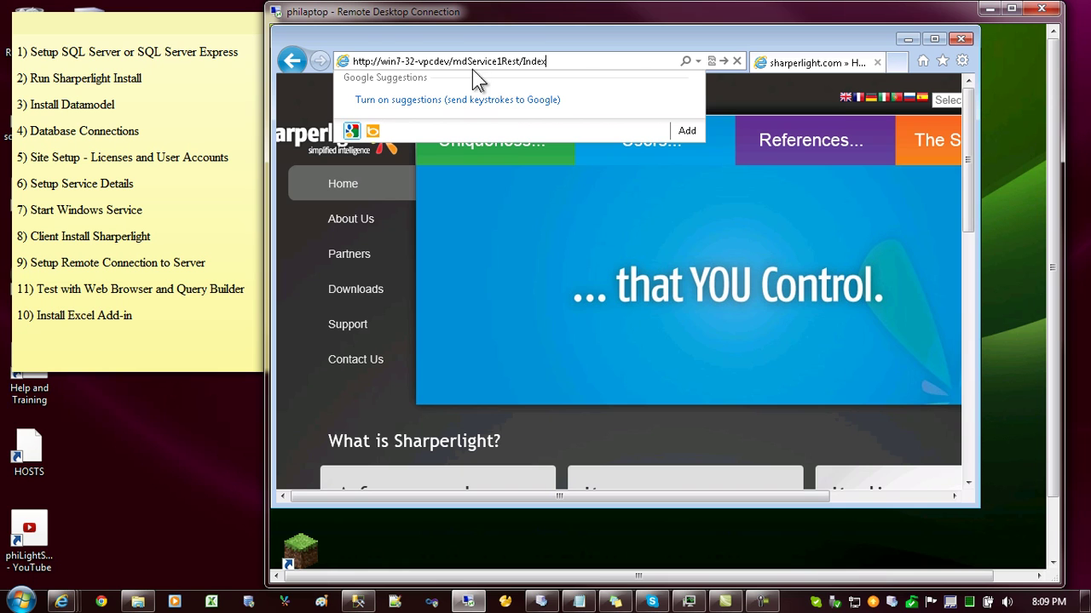
left_click(381, 61)
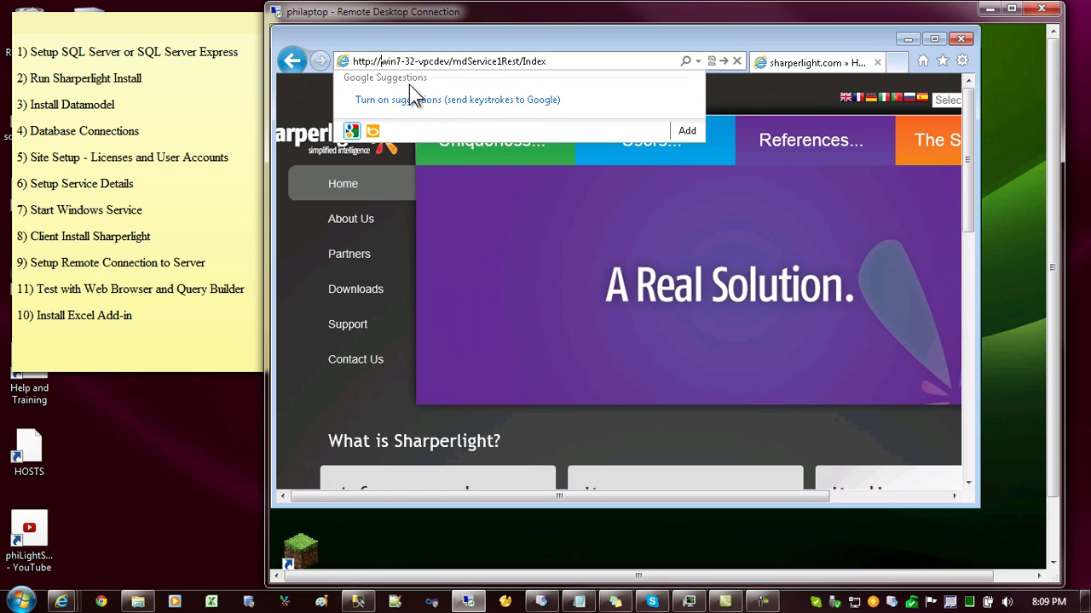
key("shift+Right")
key("shift+Right")
key("shift+Right")
key("shift+Right")
key("shift+Right")
key("shift+Right")
key("shift+Right")
key("shift+Right")
key("shift+Right")
key("Right")
key("shift+Right")
key("shift+Right")
key("shift+Right")
key("shift+Right")
key("shift+Right")
key("shift+Right")
key("shift+Right")
key("shift+Right")
key("Right")
key("Right")
key("Right")
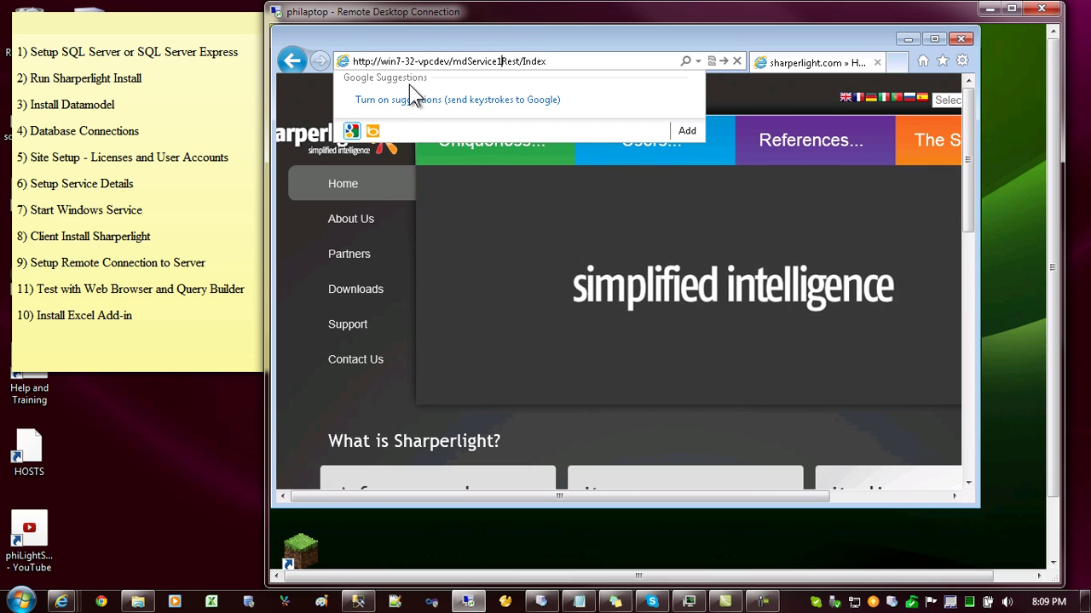
key("shift+Right")
key("shift+Right")
key("shift+Right")
key("shift+Right")
key("Right")
key("Right")
key("Right")
key("Right")
key("Right")
key("Right")
key("Right")
key("Return")
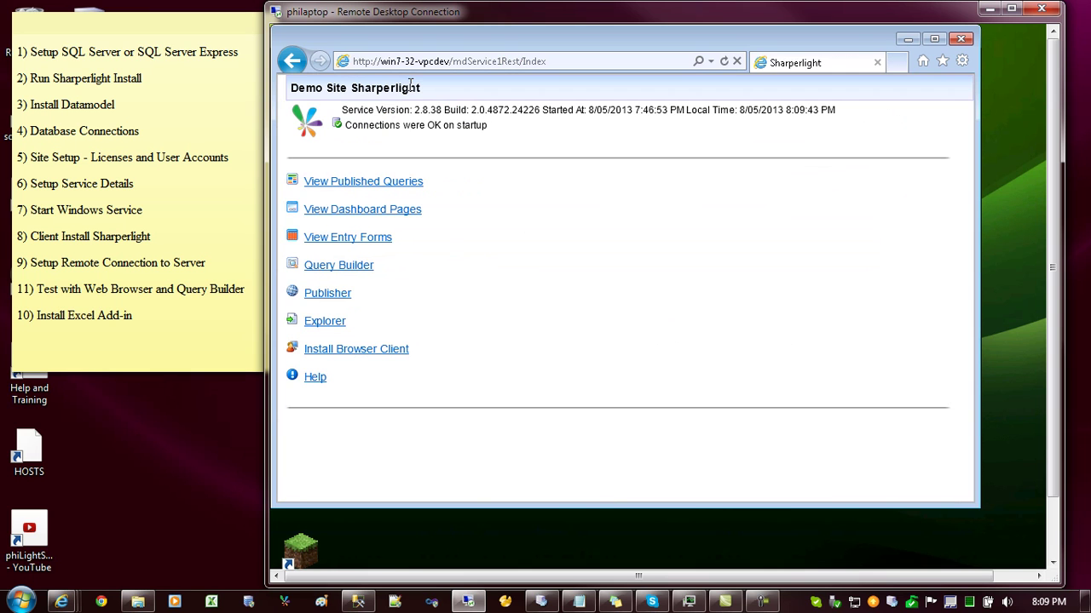